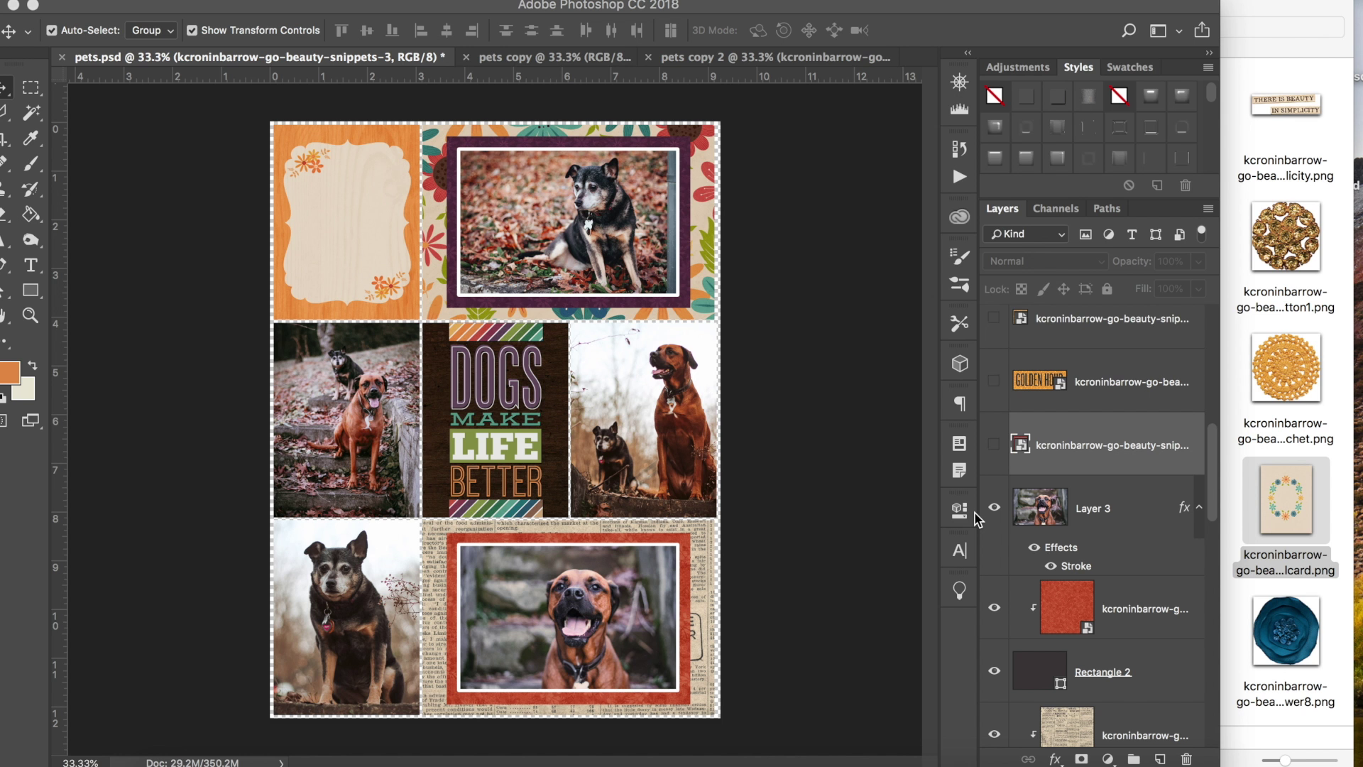
- Place kcroninbarrow-go-beauty-date.png from the Great Outdoors - Beauty folder in Finder into the pets.psd layout
left_click(1313, 557)
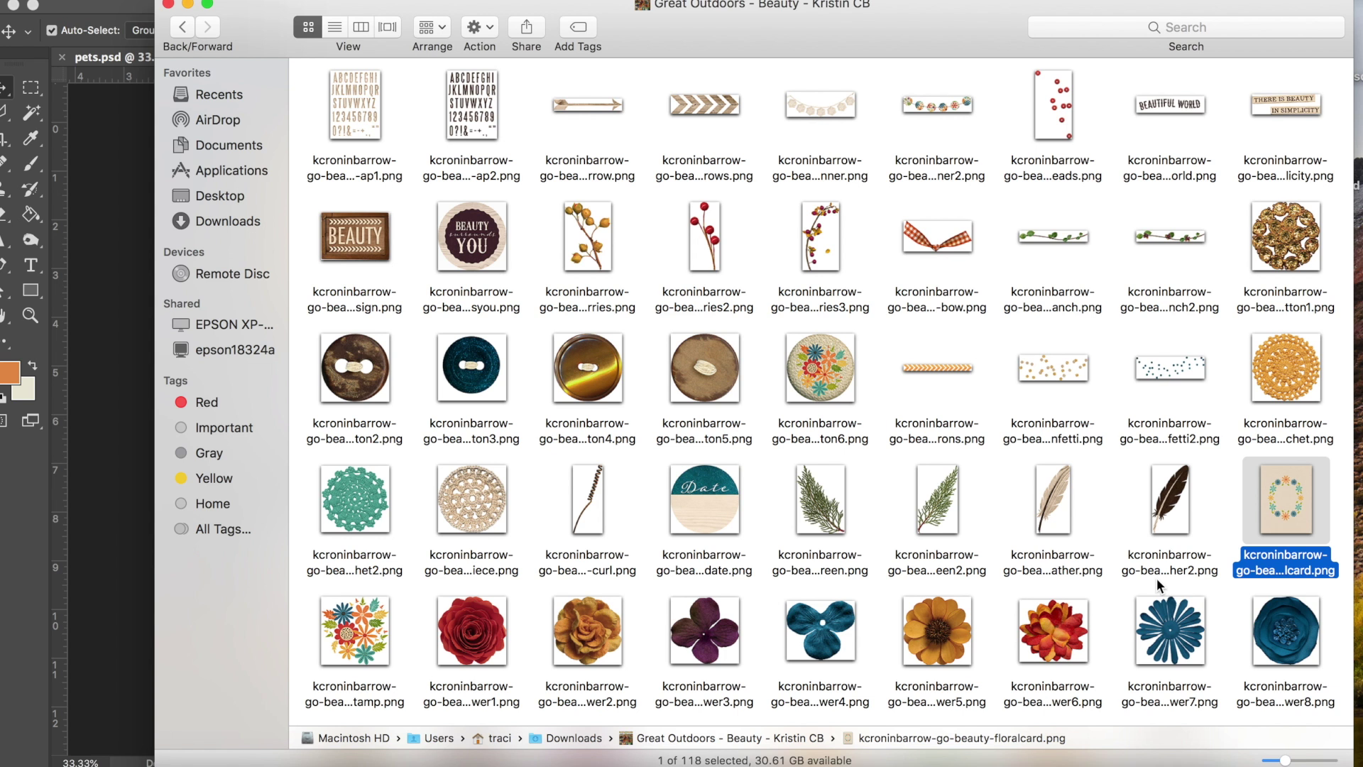
scroll(960, 543, "down", 5)
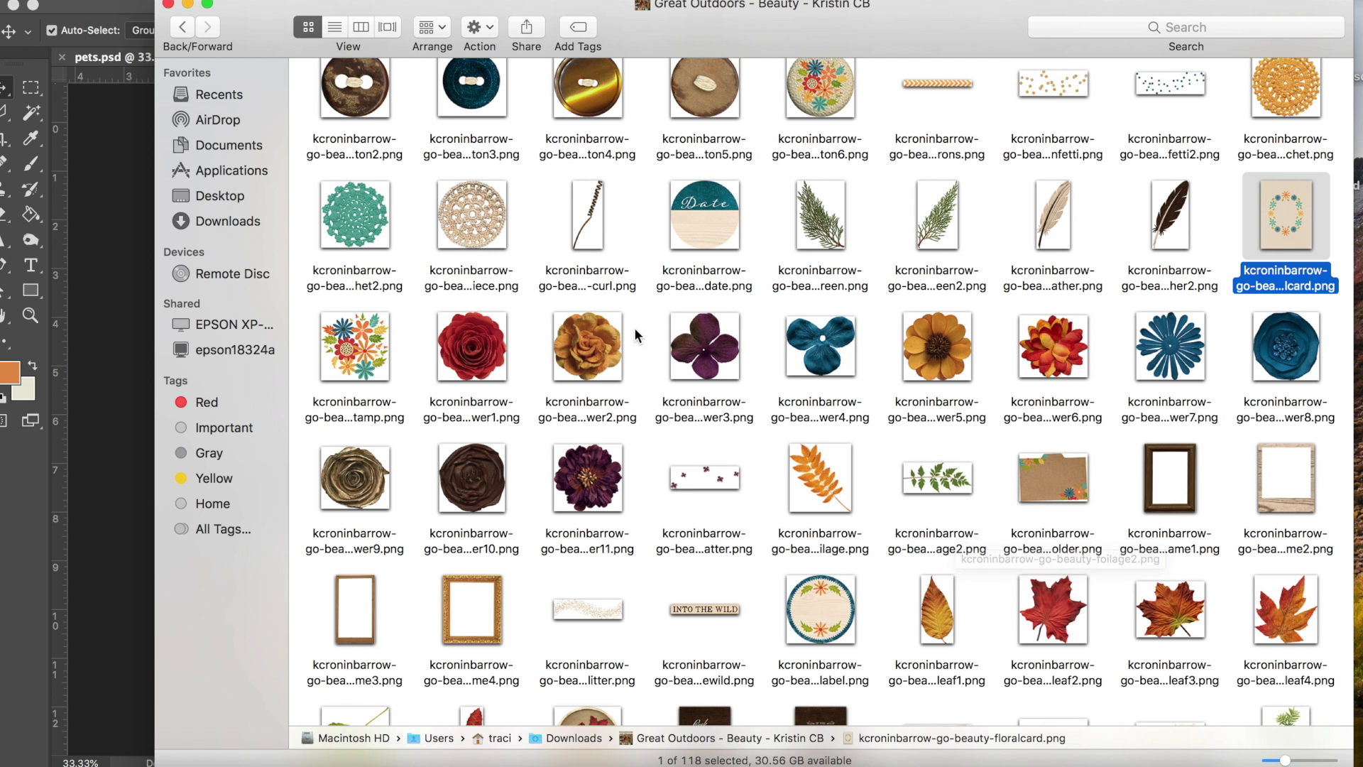
left_click_drag(718, 223, 455, 454)
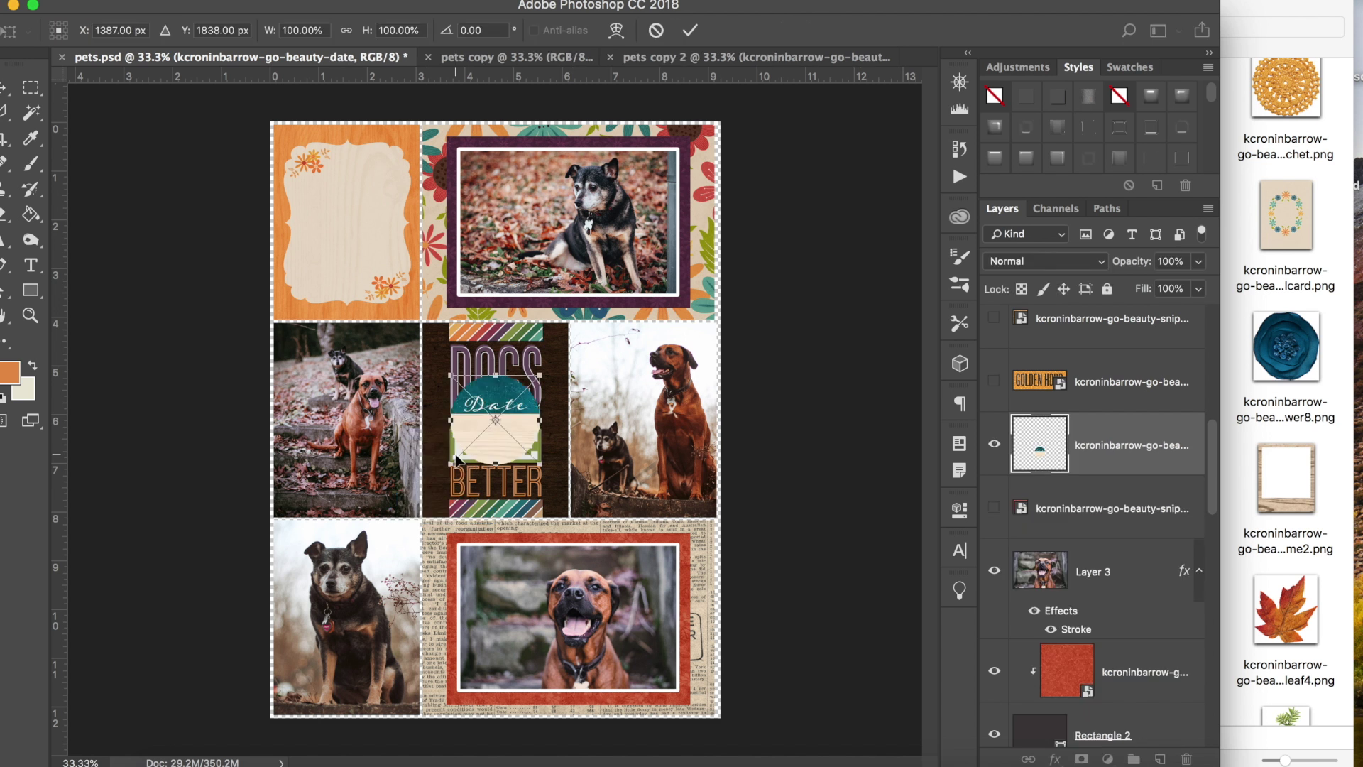
key("Return")
- Preview the hidden embellishment layers together on the layout and hide them again, keeping the Date tag shown
scroll(1115, 476, "up", 5)
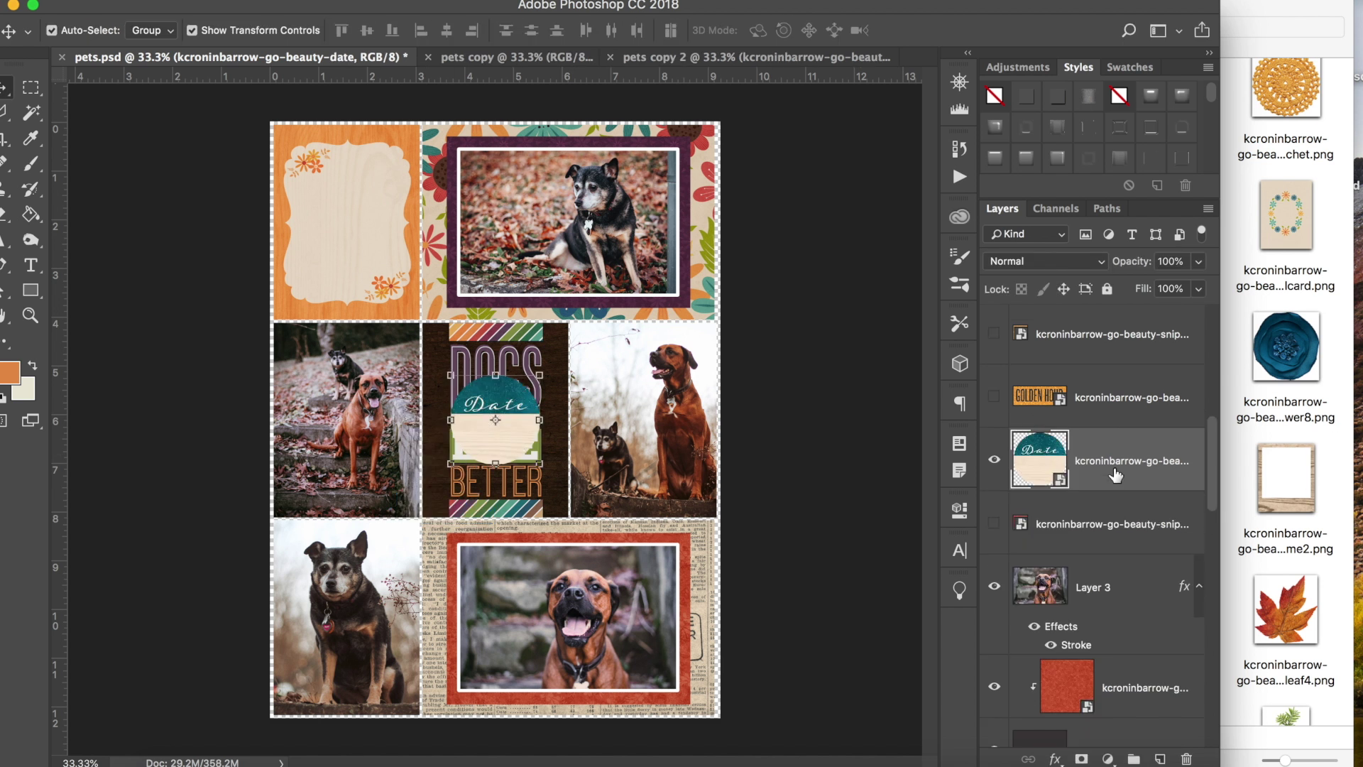
scroll(1117, 475, "up", 1)
scroll(1116, 475, "down", 6)
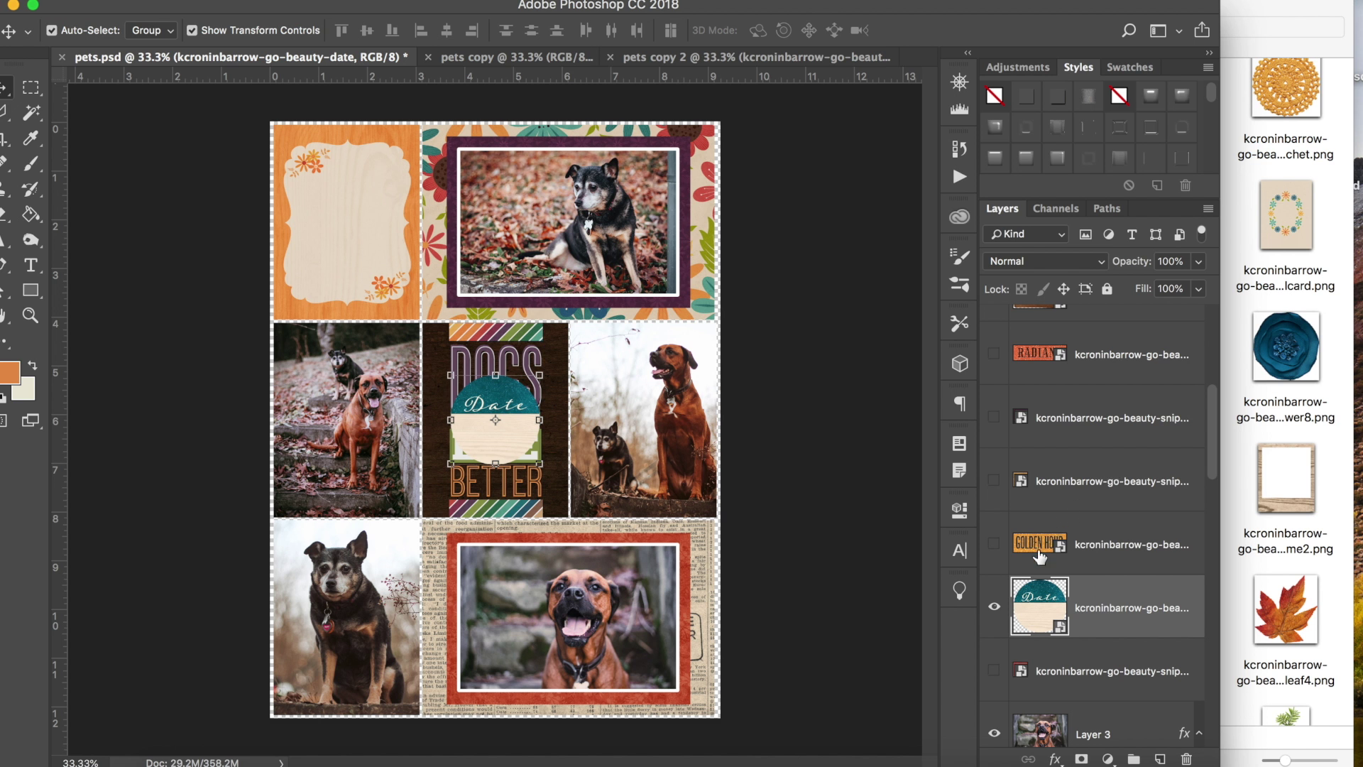
left_click(994, 672)
left_click_drag(995, 543, 992, 279)
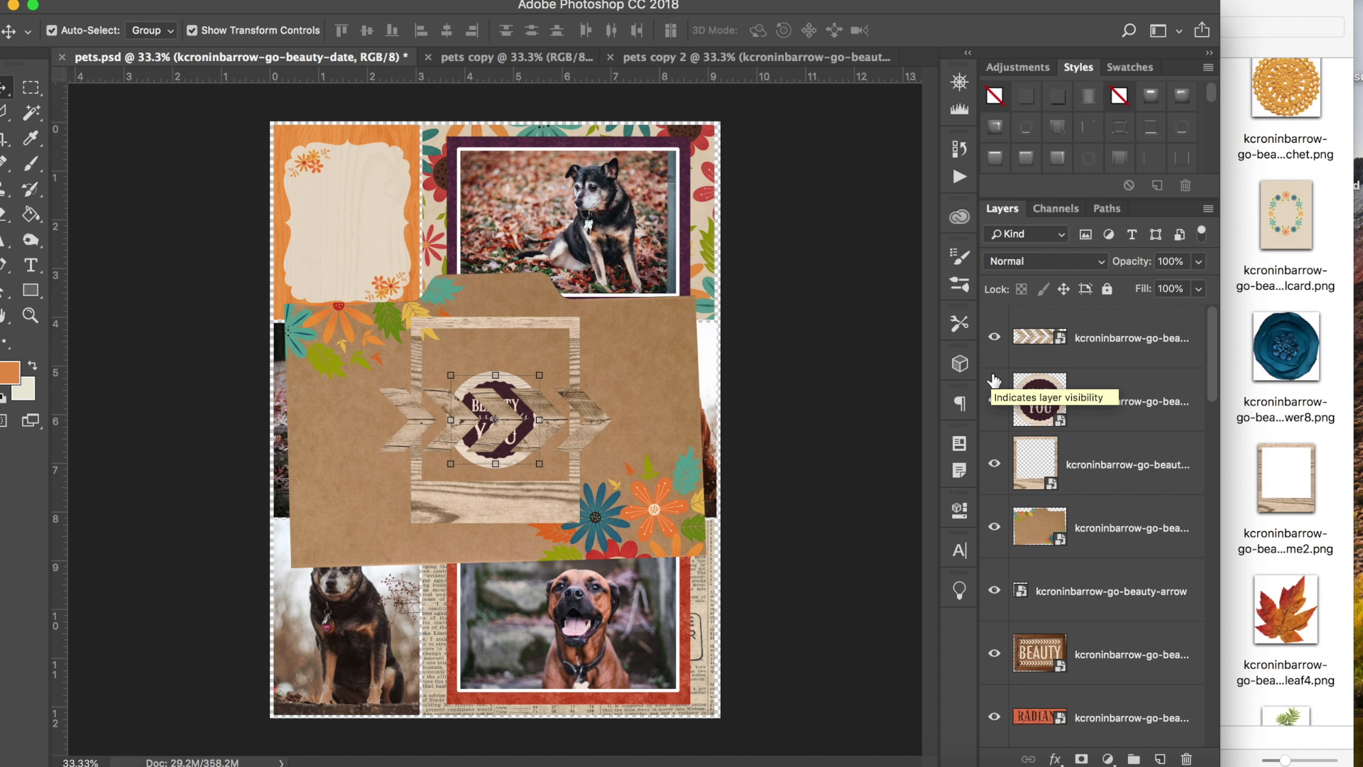
left_click_drag(993, 338, 995, 705)
left_click_drag(994, 646, 1000, 520)
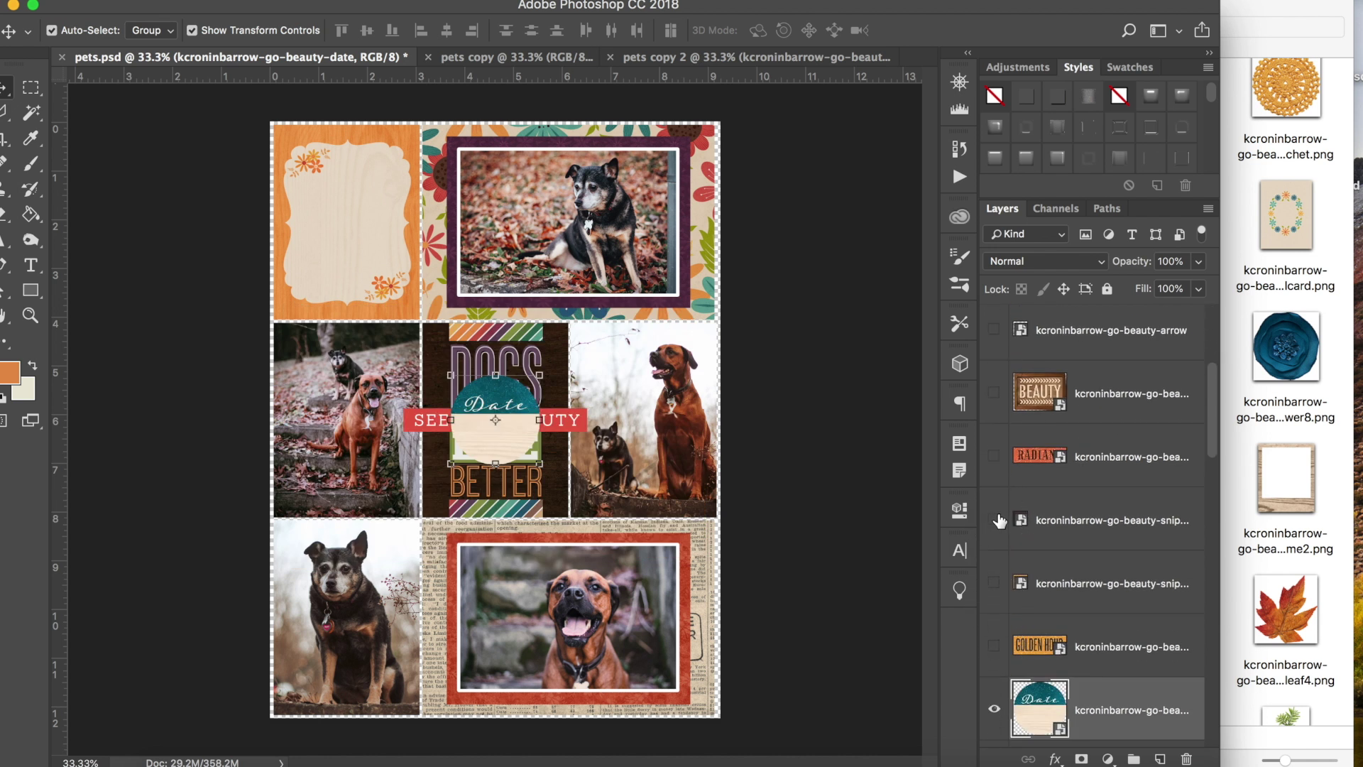
scroll(999, 521, "down", 5)
left_click(994, 486)
left_click(994, 486)
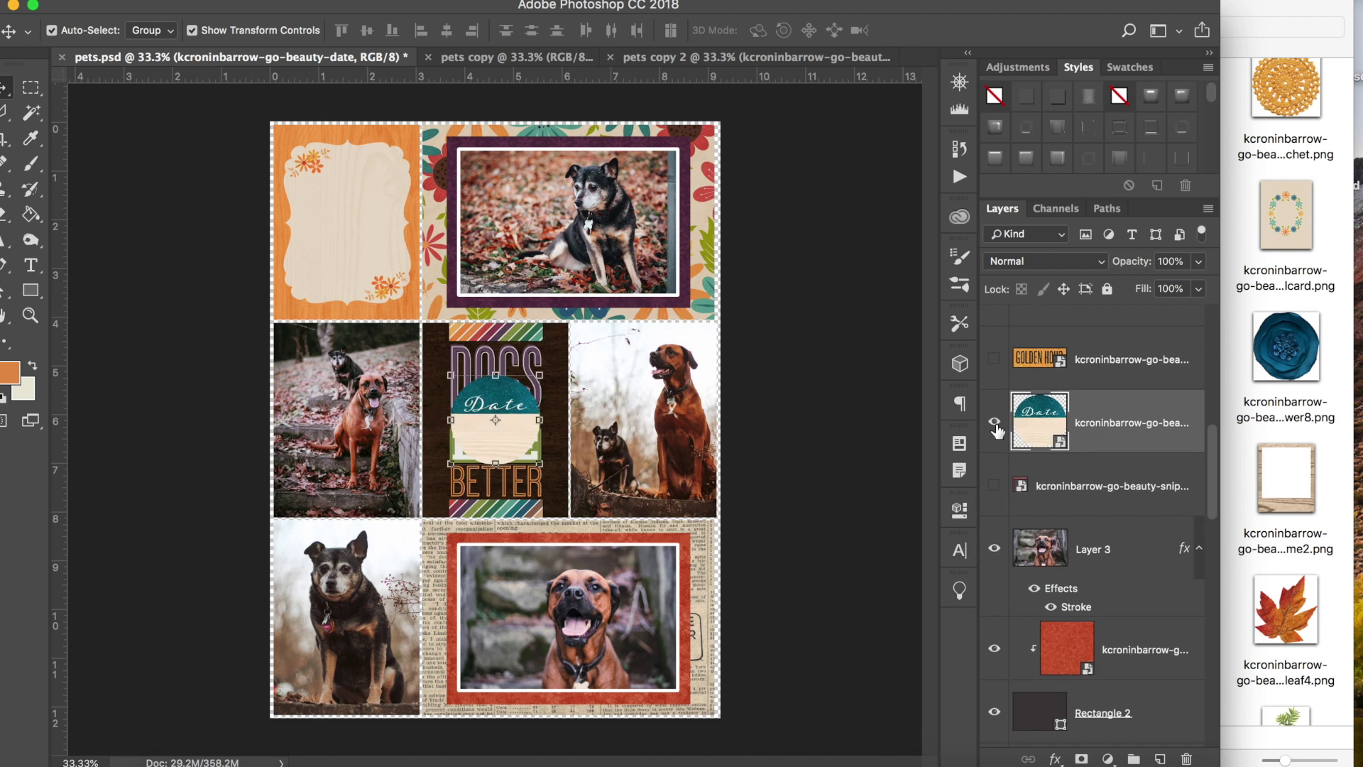
- Hide the Date tag and show the See the Beauty, Golden Hour, Wonderful, This Is Beautiful and Radiant word strips
left_click(996, 423)
left_click(1051, 493)
left_click(994, 485)
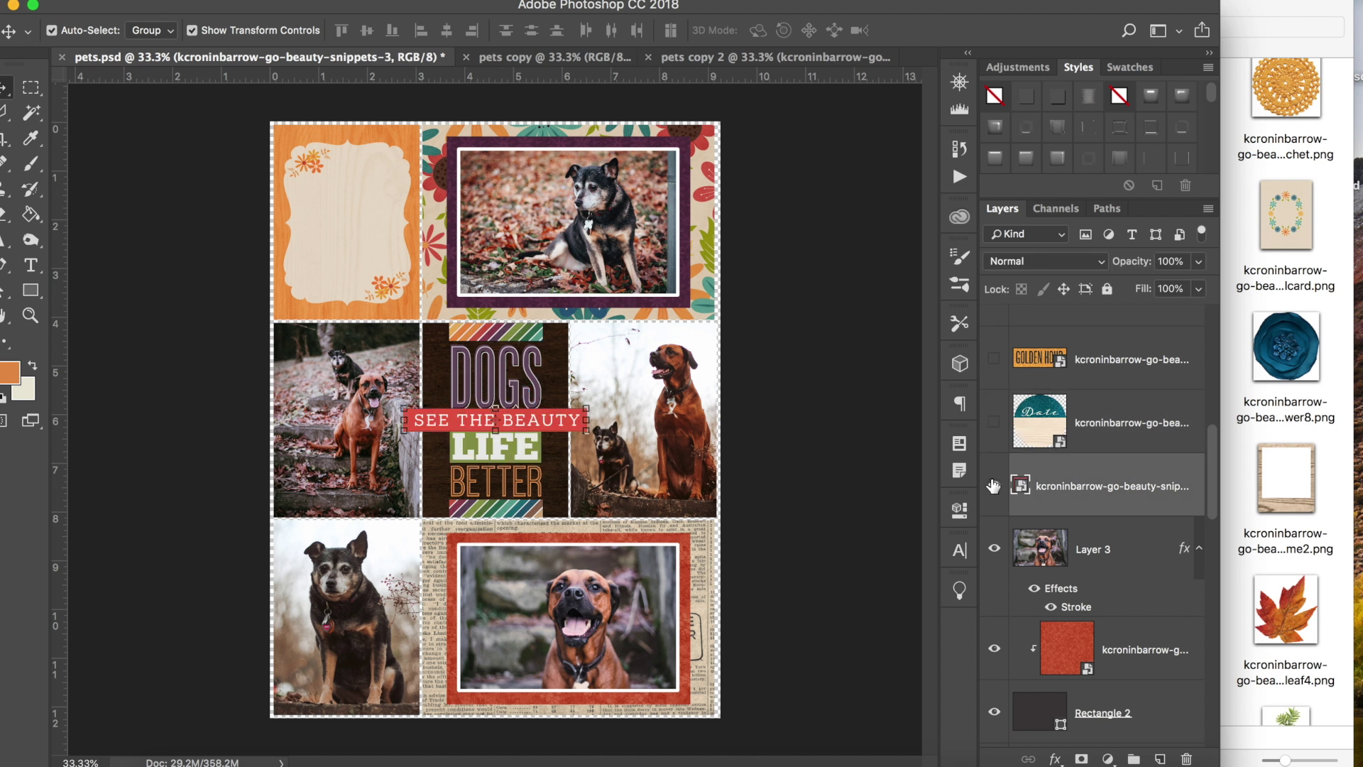
left_click(994, 362)
scroll(999, 372, "up", 3)
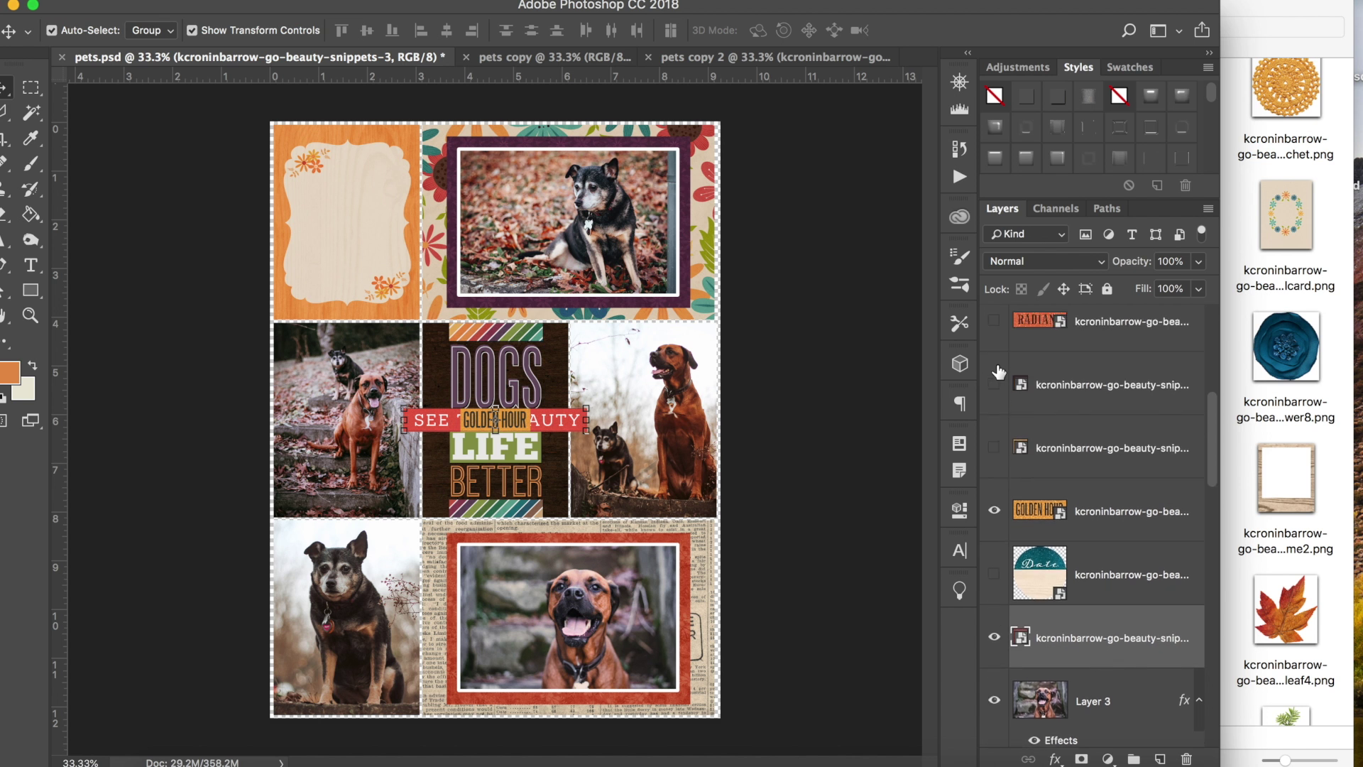
scroll(999, 372, "up", 1)
left_click(994, 471)
left_click(994, 408)
left_click(993, 344)
scroll(1105, 426, "up", 4)
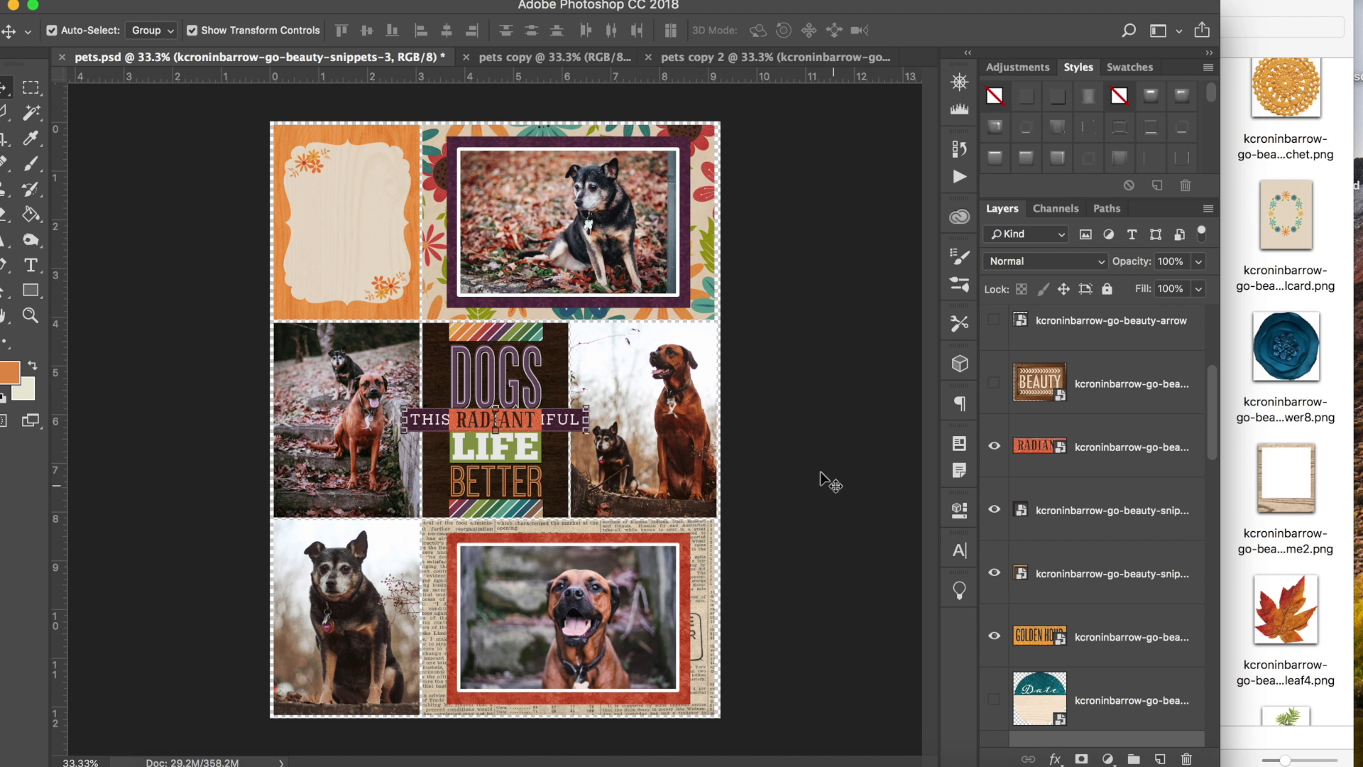
- Show the wooden Beauty sign and move it onto the large framed photo in the page's top row
left_click(994, 383)
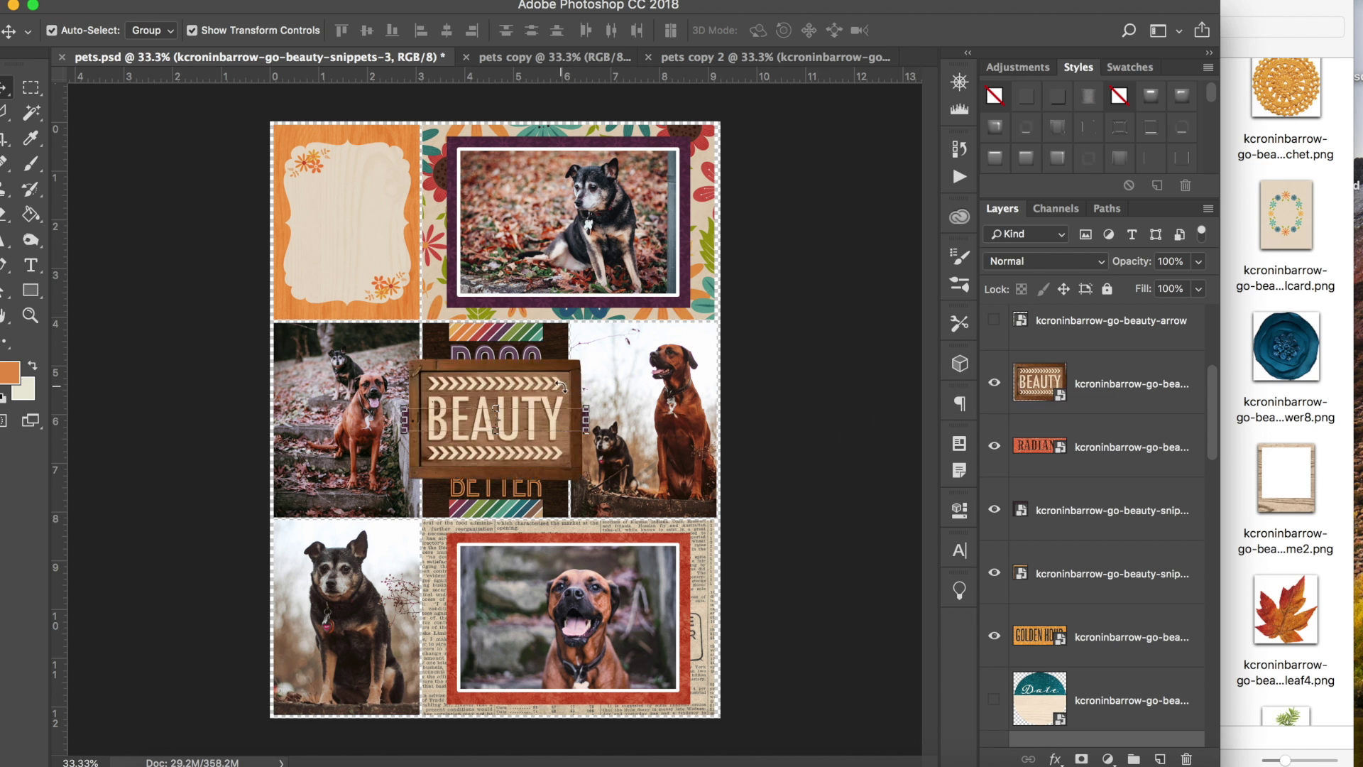
key("super+t")
key("Return")
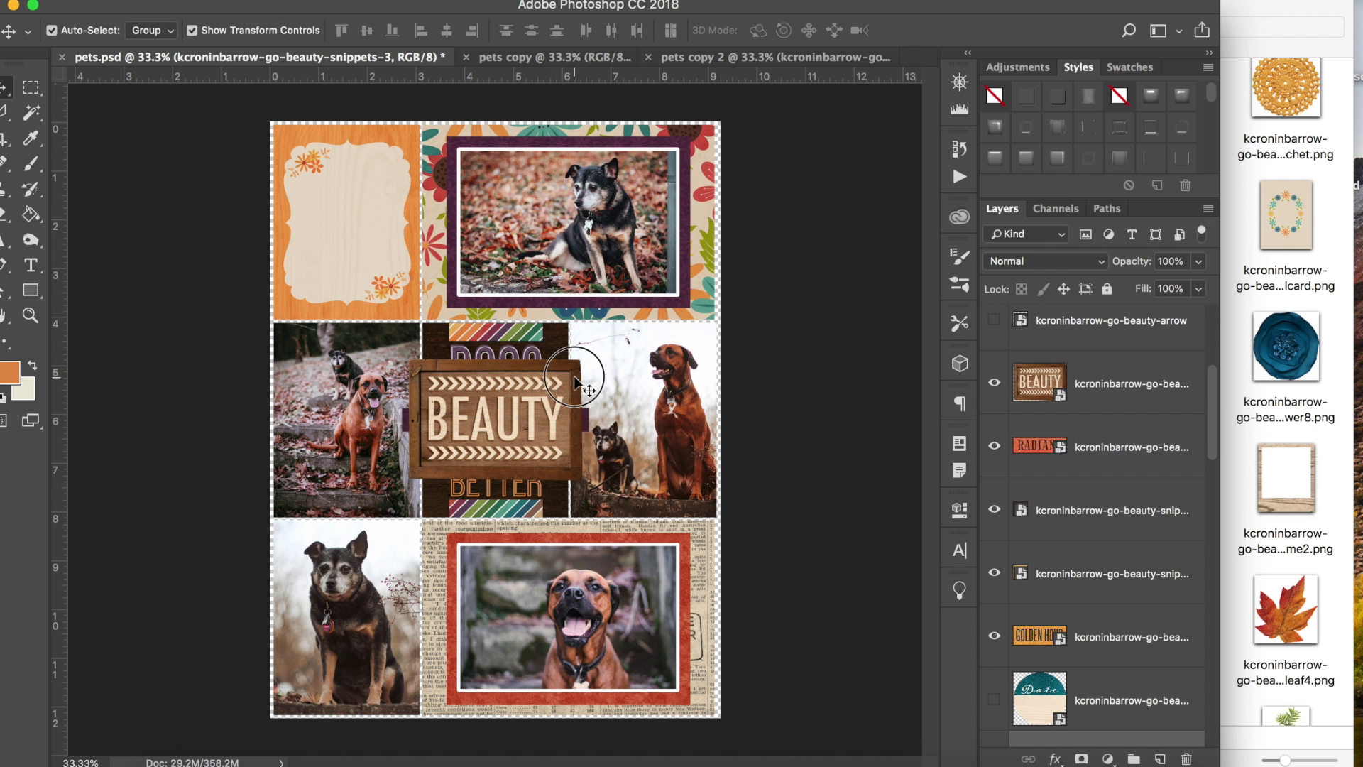
left_click(579, 387)
scroll(577, 384, "up", 1)
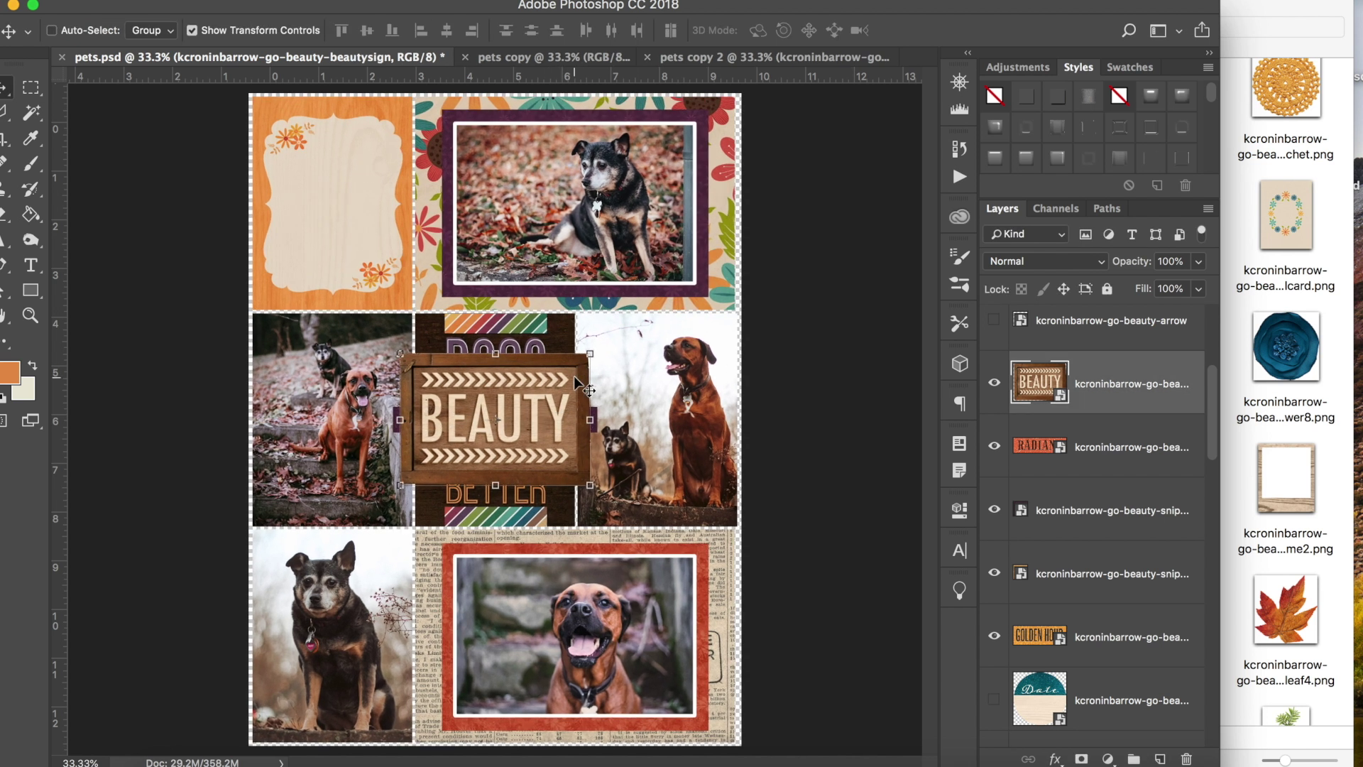
left_click(569, 313)
left_click_drag(570, 313, 594, 193)
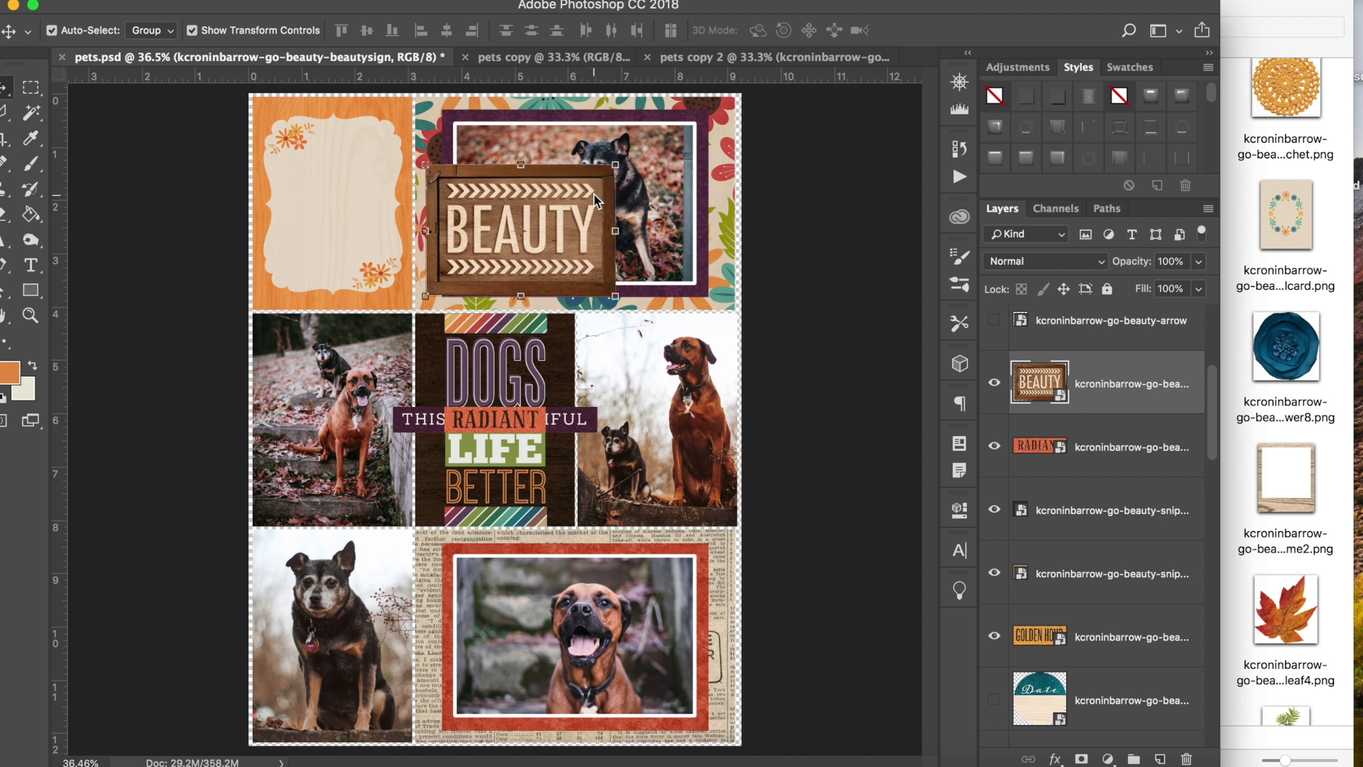
- Shrink the Beauty sign to about half its size and position it across the left edge of the purple photo frame
left_click(619, 162)
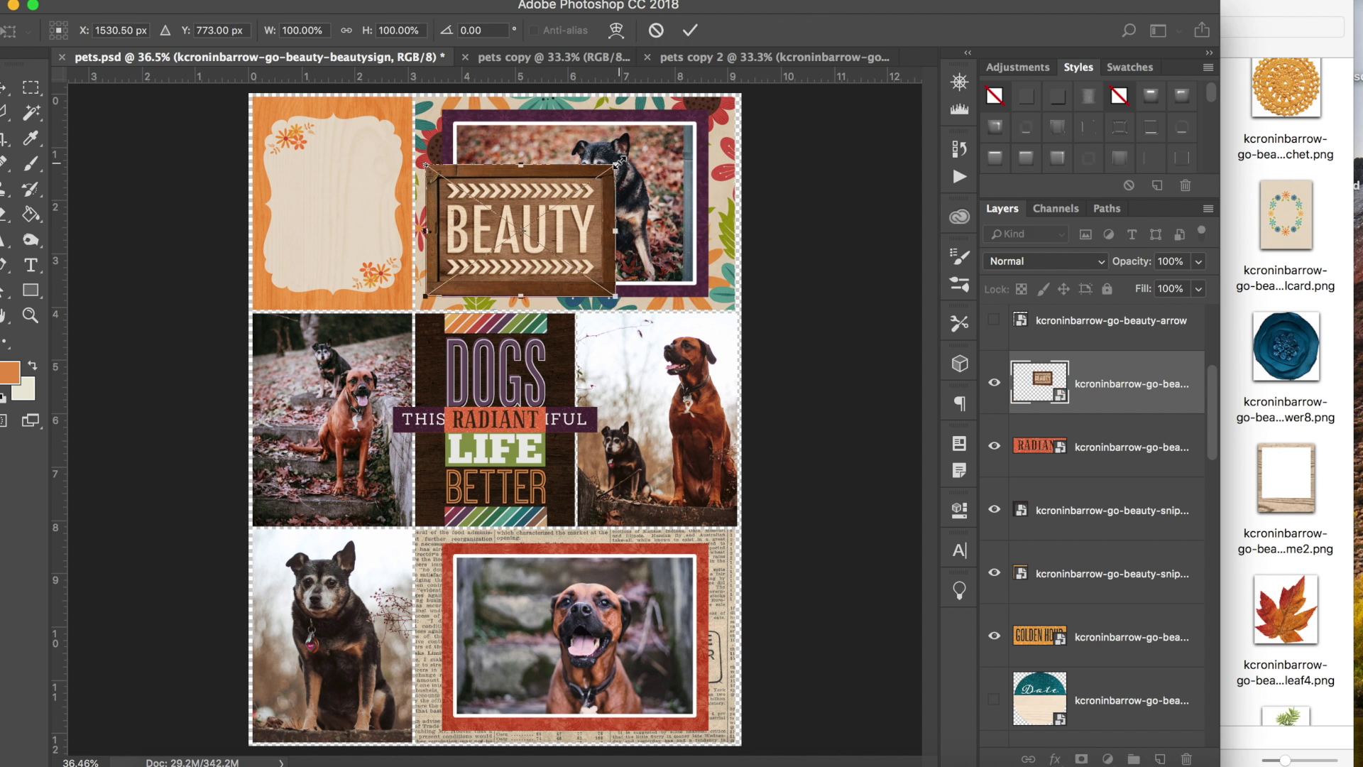
left_click_drag(619, 162, 506, 176)
key("Return")
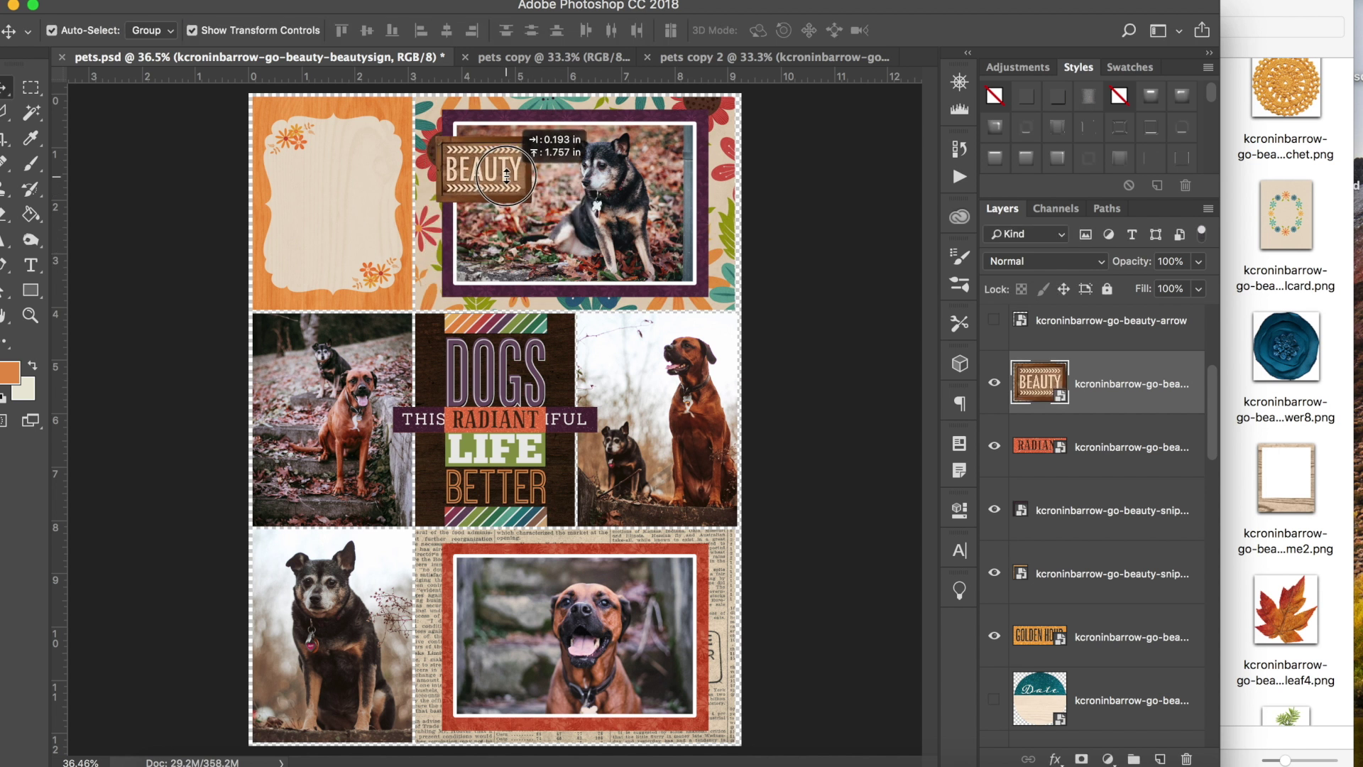
left_click_drag(506, 176, 545, 177)
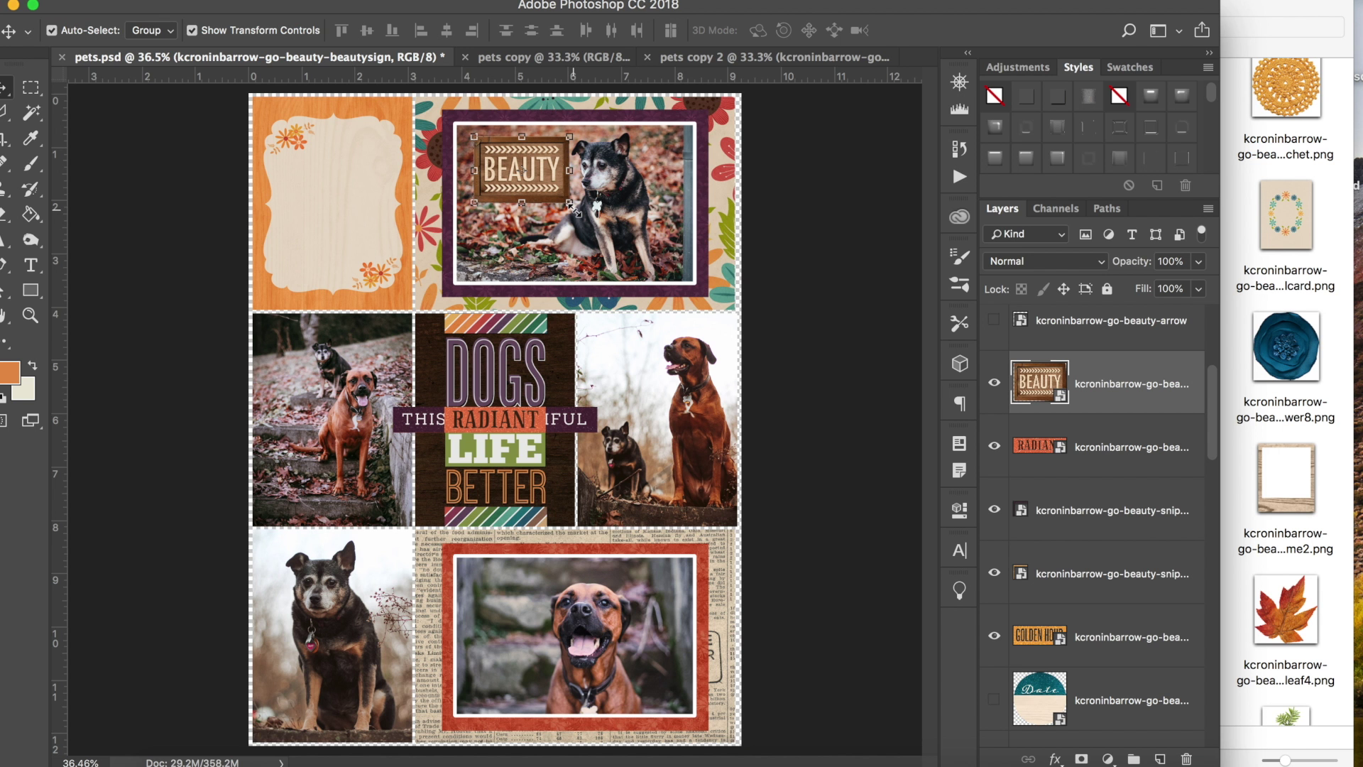
left_click(572, 207)
left_click_drag(574, 210, 543, 172)
key("Return")
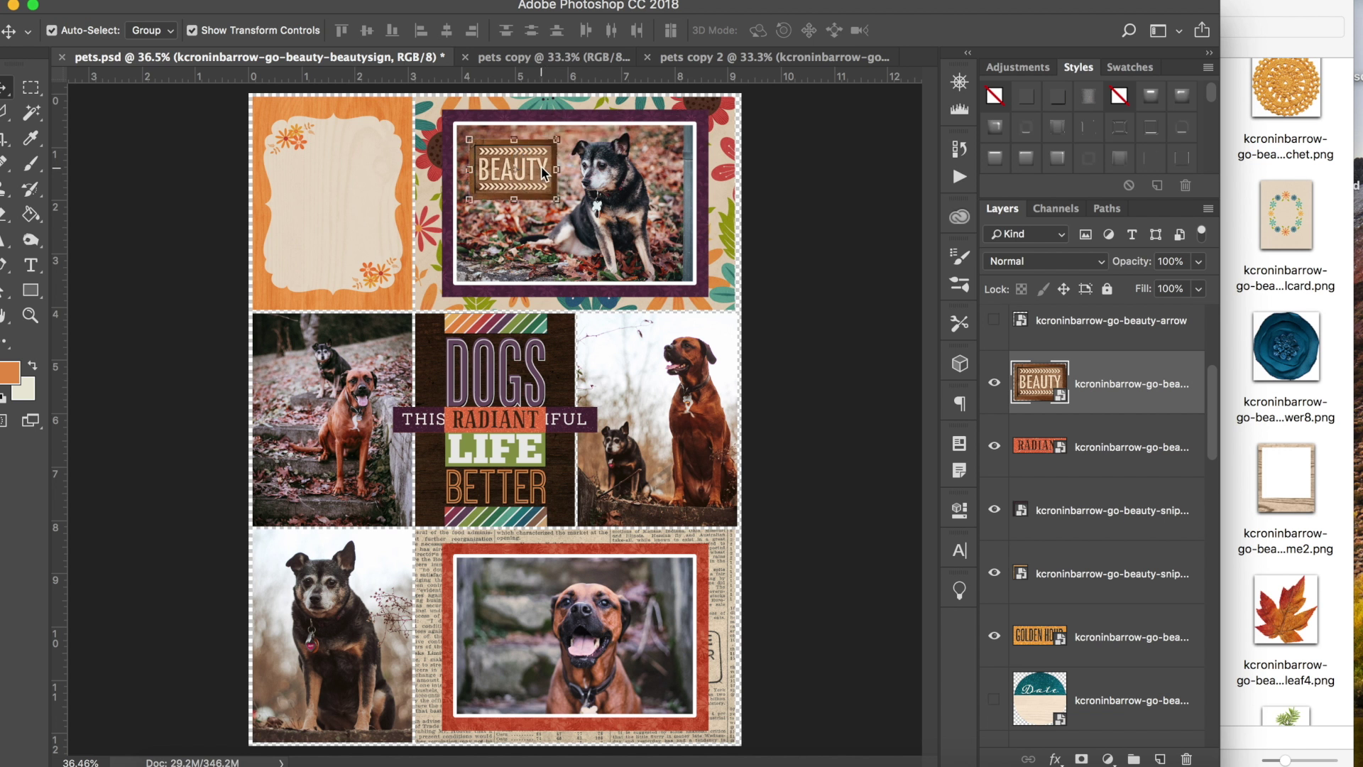
left_click_drag(541, 167, 497, 168)
- Move the Radiant strip to the lower-left corner of the bottom-left dog photo and reduce its size
left_click_drag(514, 424, 348, 712)
left_click(349, 715)
mouse_move(340, 714)
left_mouse_down()
mouse_move(317, 710)
mouse_move(314, 690)
mouse_move(315, 712)
left_mouse_up()
key("Return")
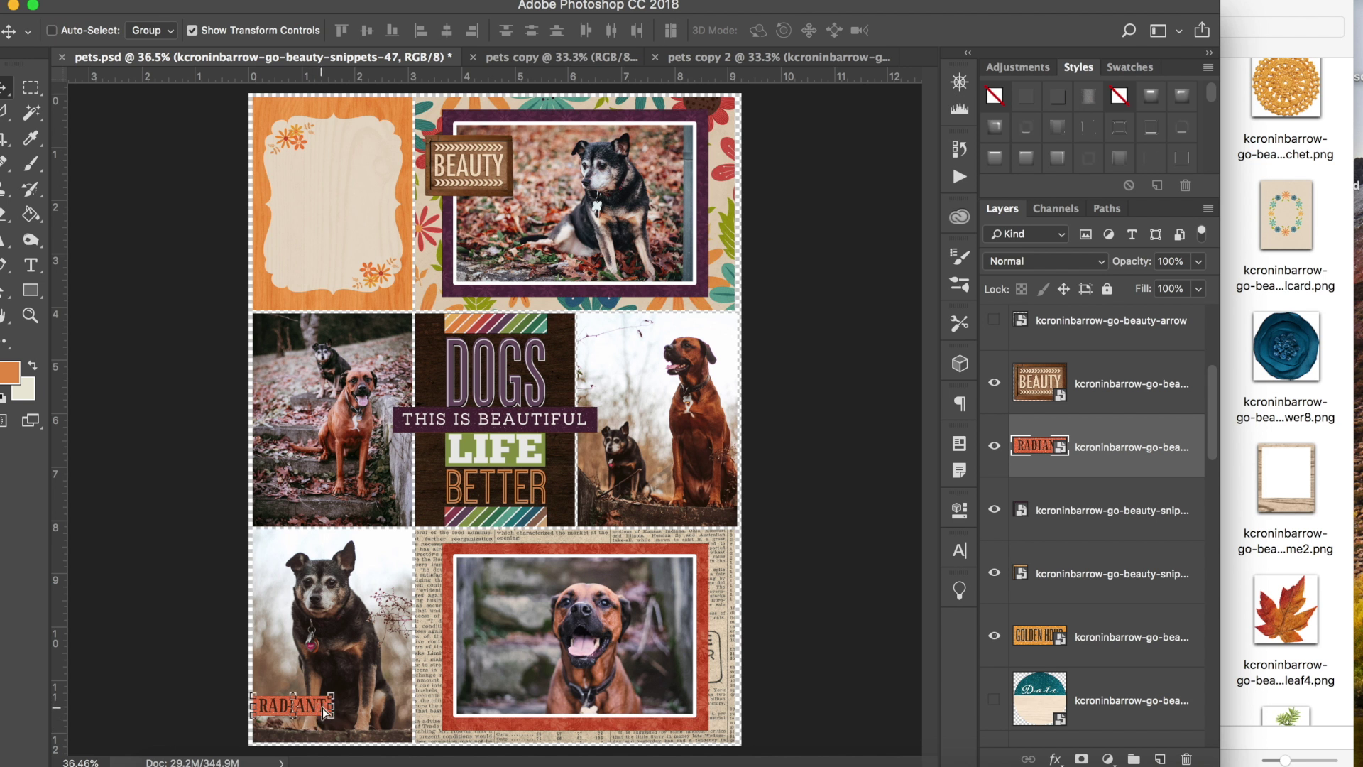
- Set the Radiant strip's width and height scale to exactly 78%
key("super+t")
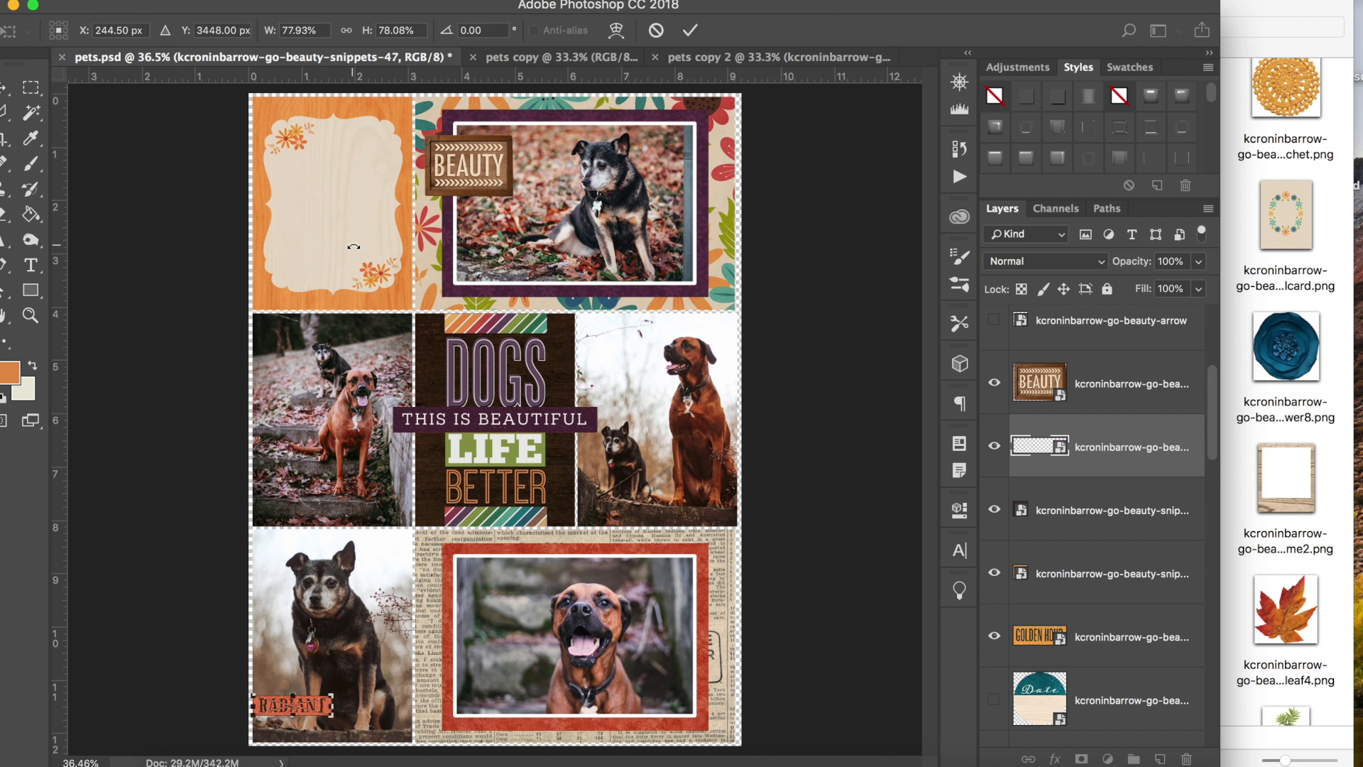
left_click(318, 32)
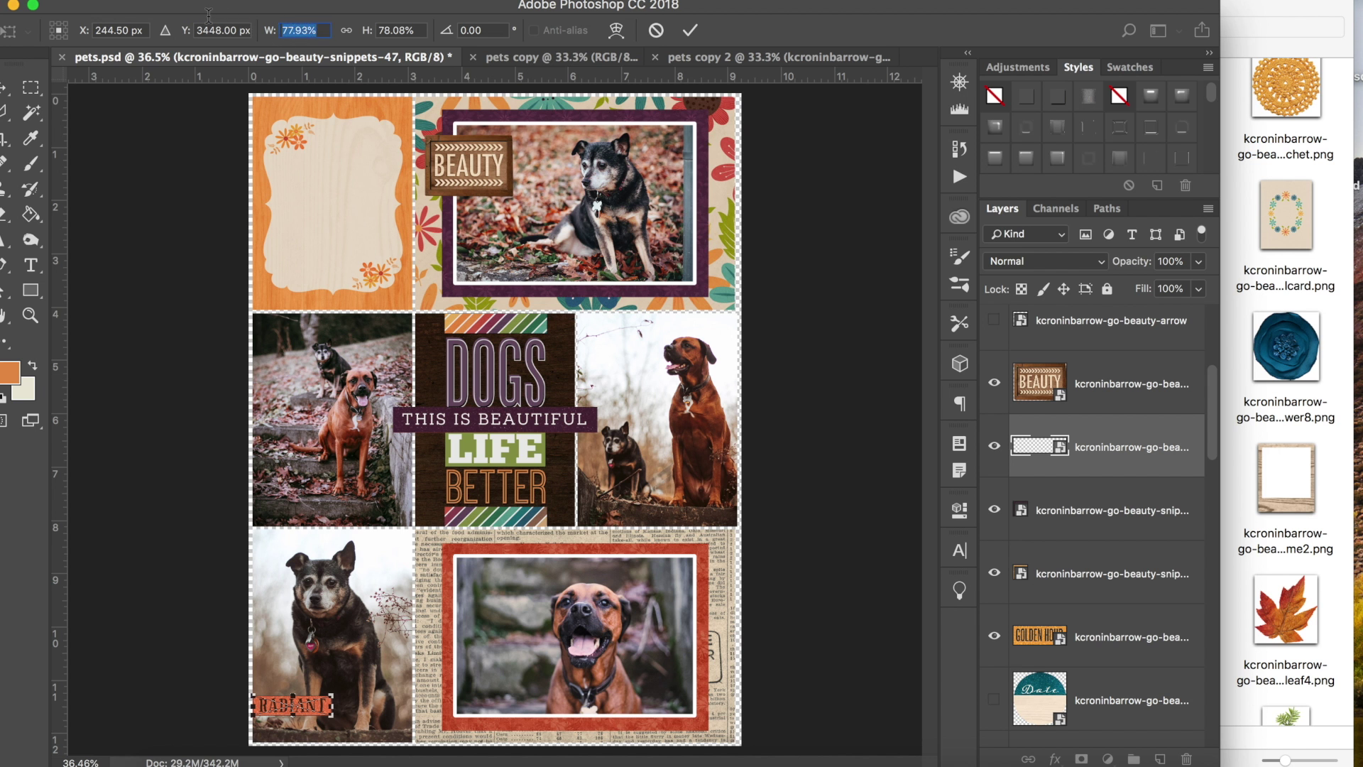
type("78")
key("Tab")
type("78")
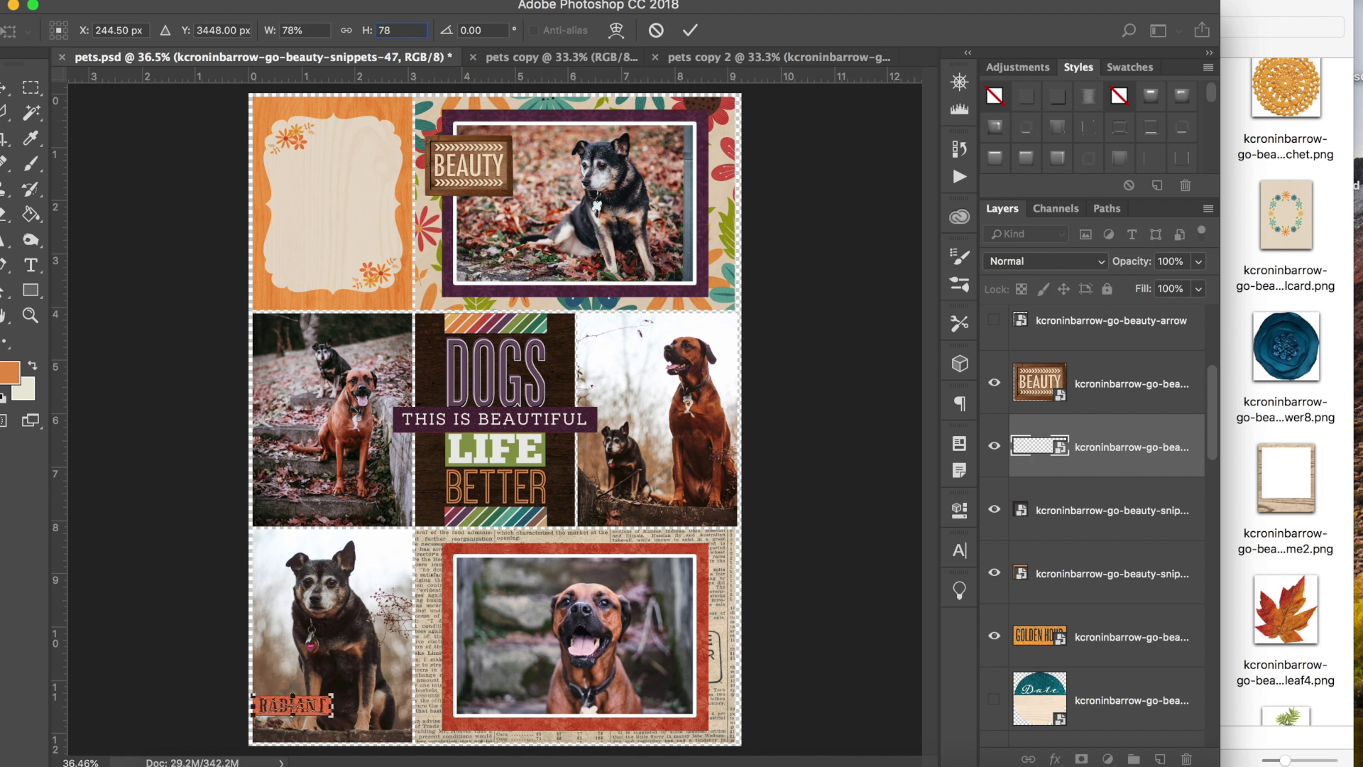
key("Return")
- Scale the This Is Beautiful, Wonderful and Golden Hour strips together to 78% with linked proportions
left_click(439, 415)
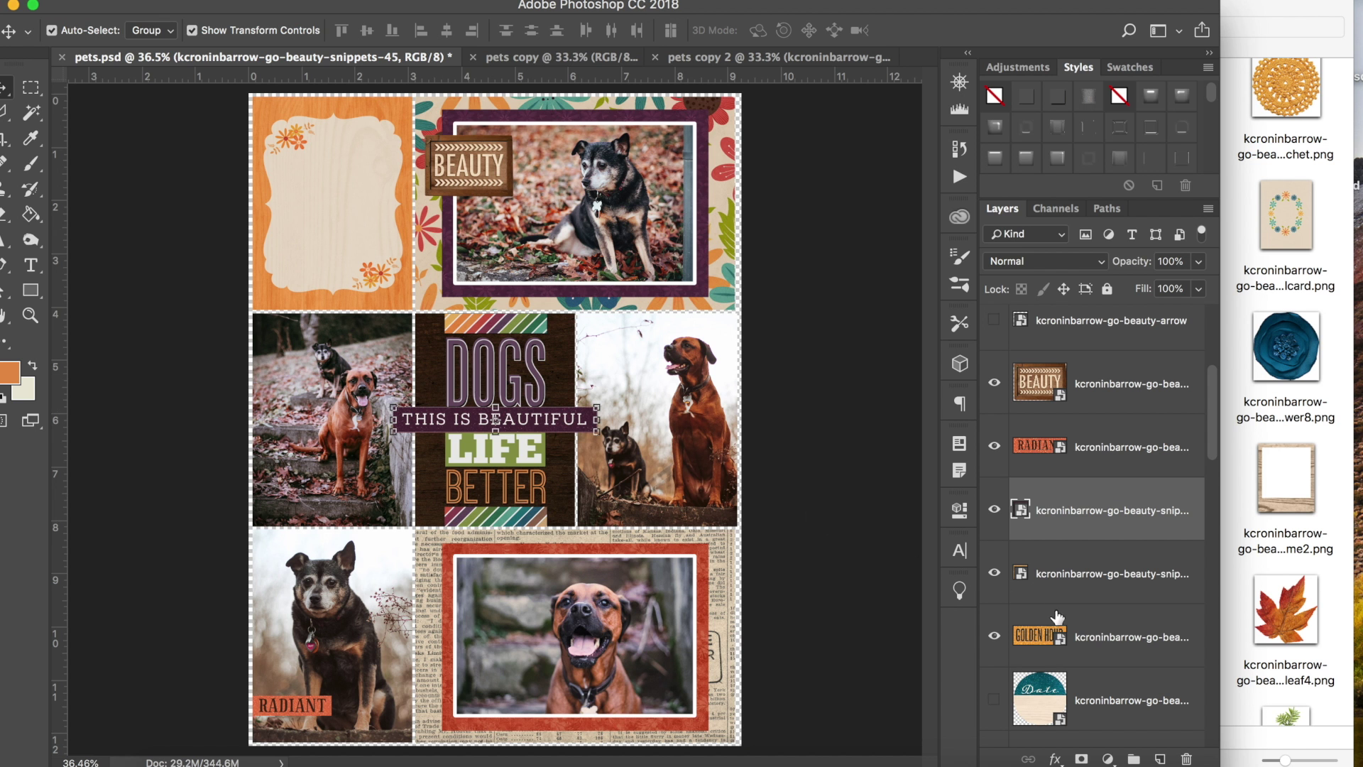
left_click(1111, 646, "shift")
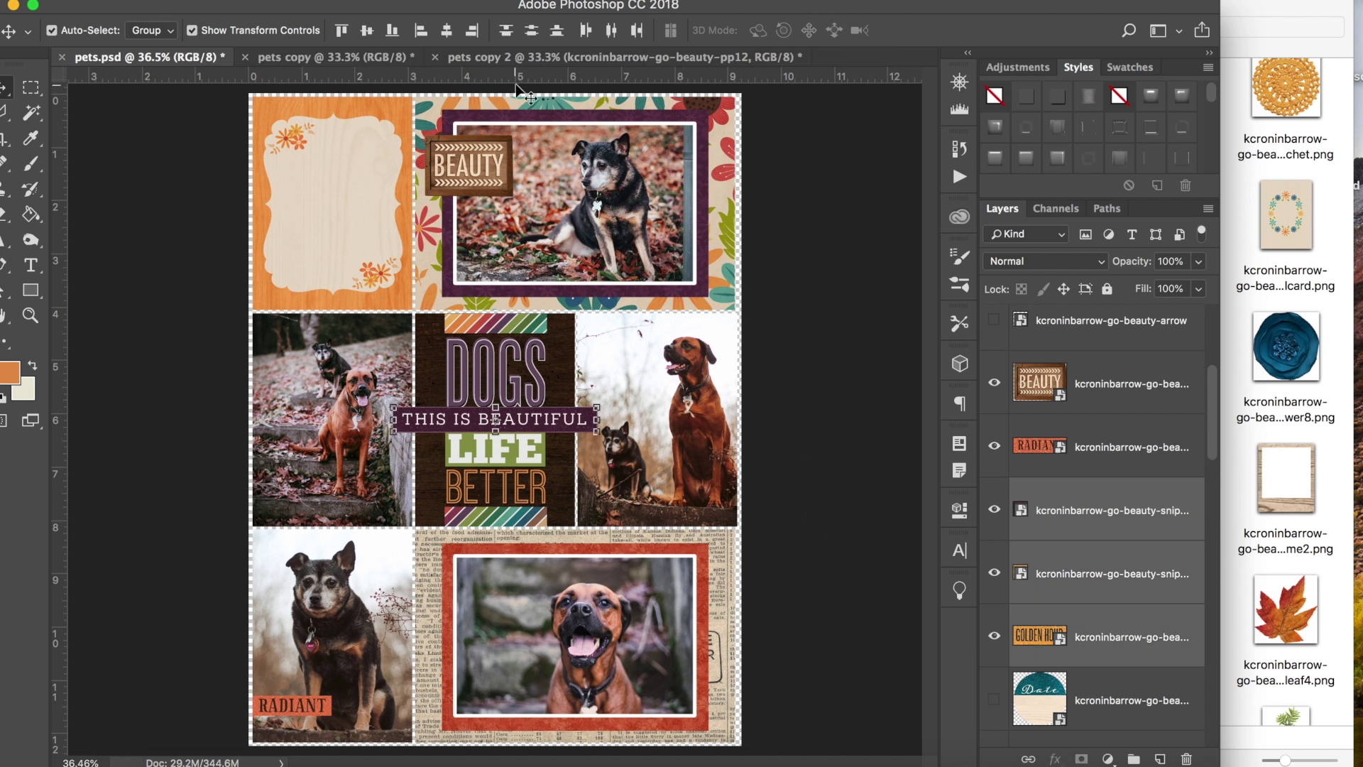
key("super+t")
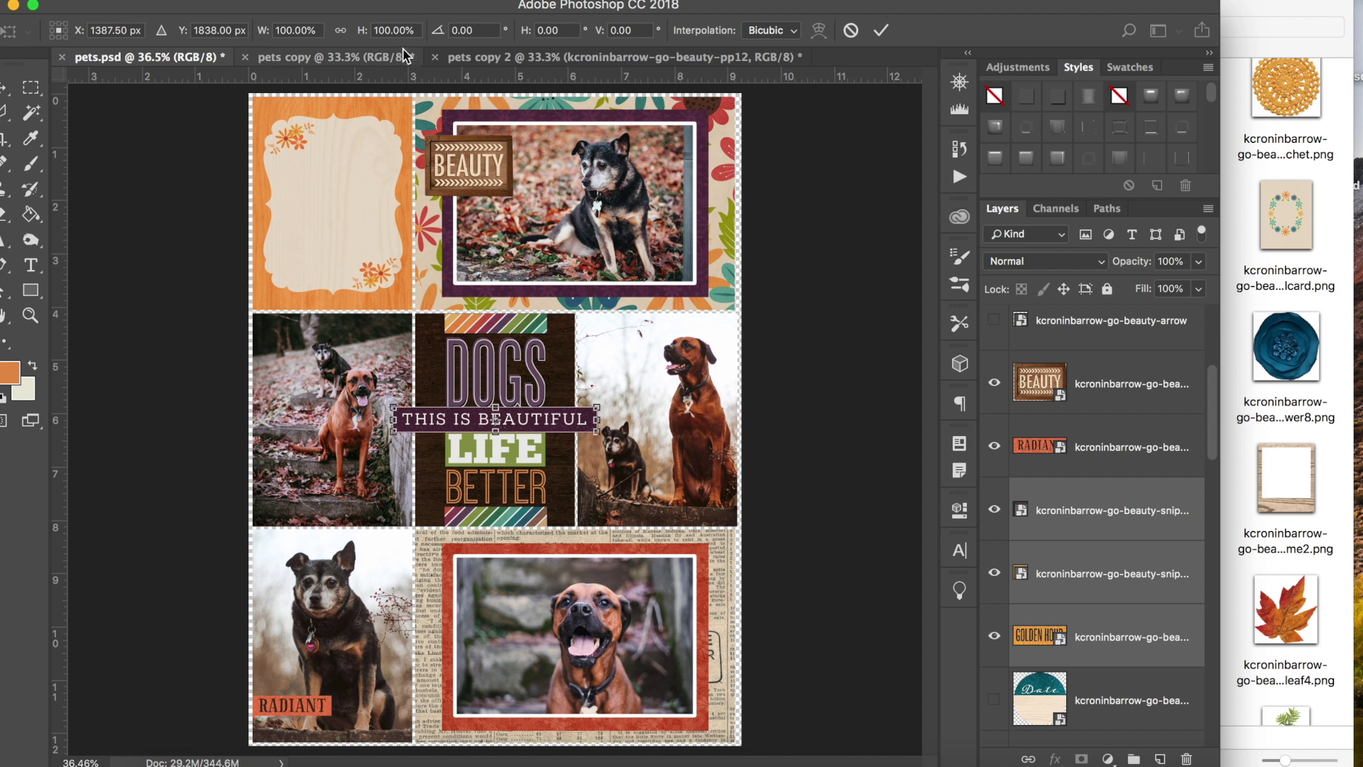
left_click(301, 31)
type("78")
left_click(345, 35)
key("Return")
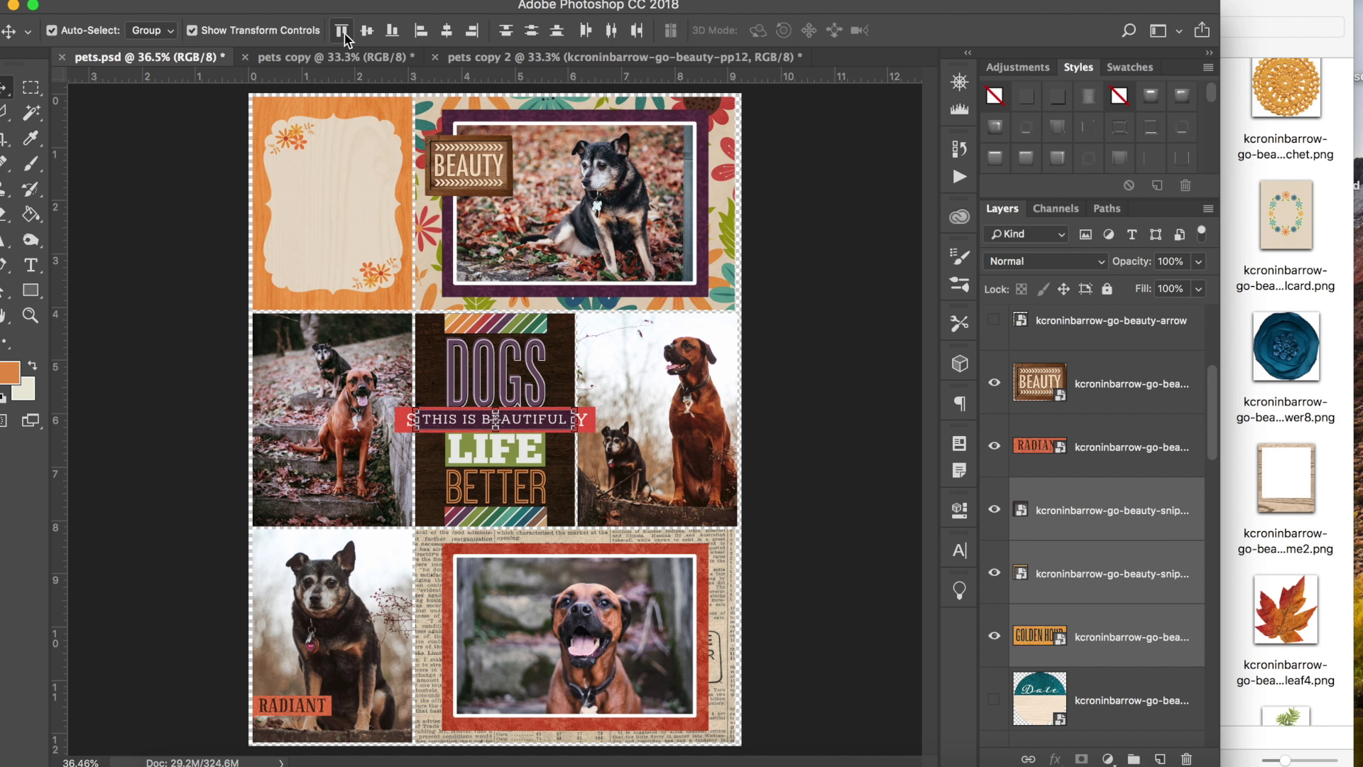
- Scale down the See the Beauty strip to match the other word strips
scroll(1080, 586, "down", 3)
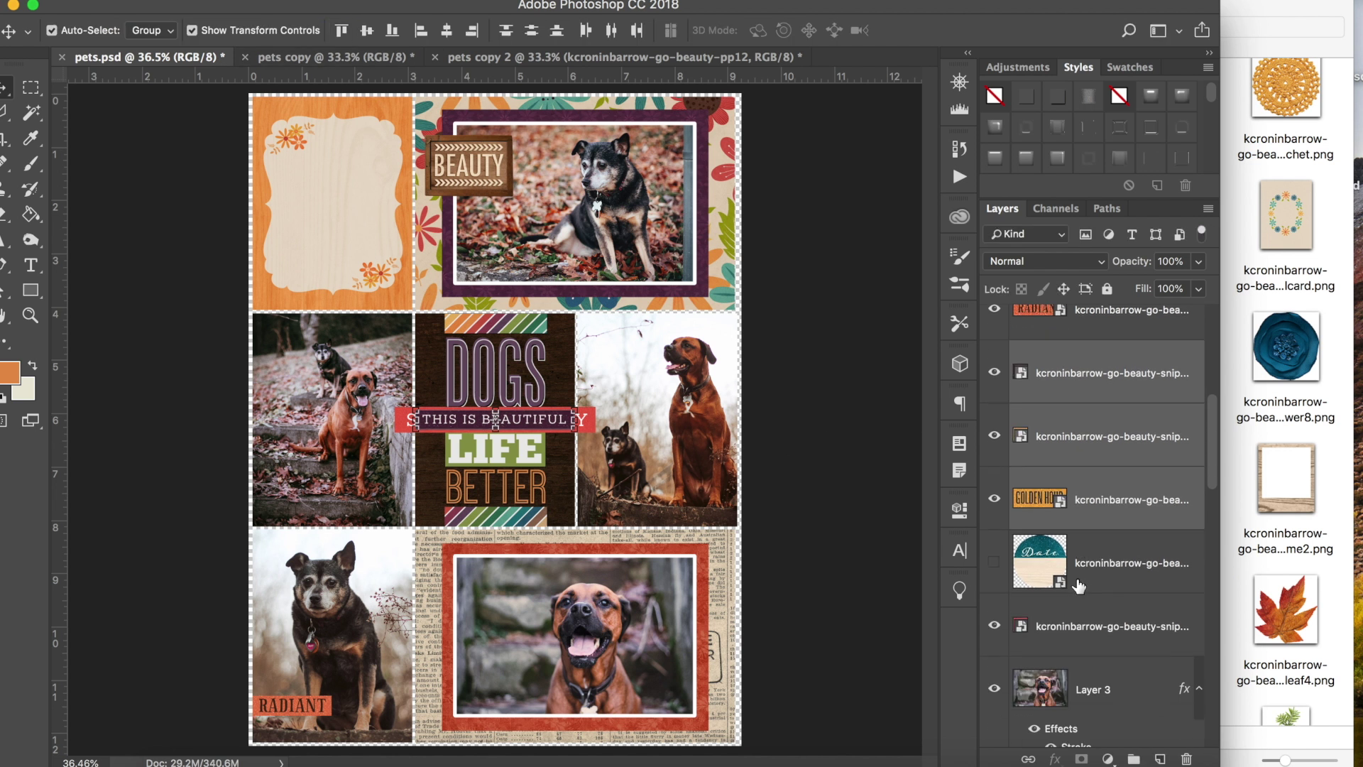
left_click(1085, 627)
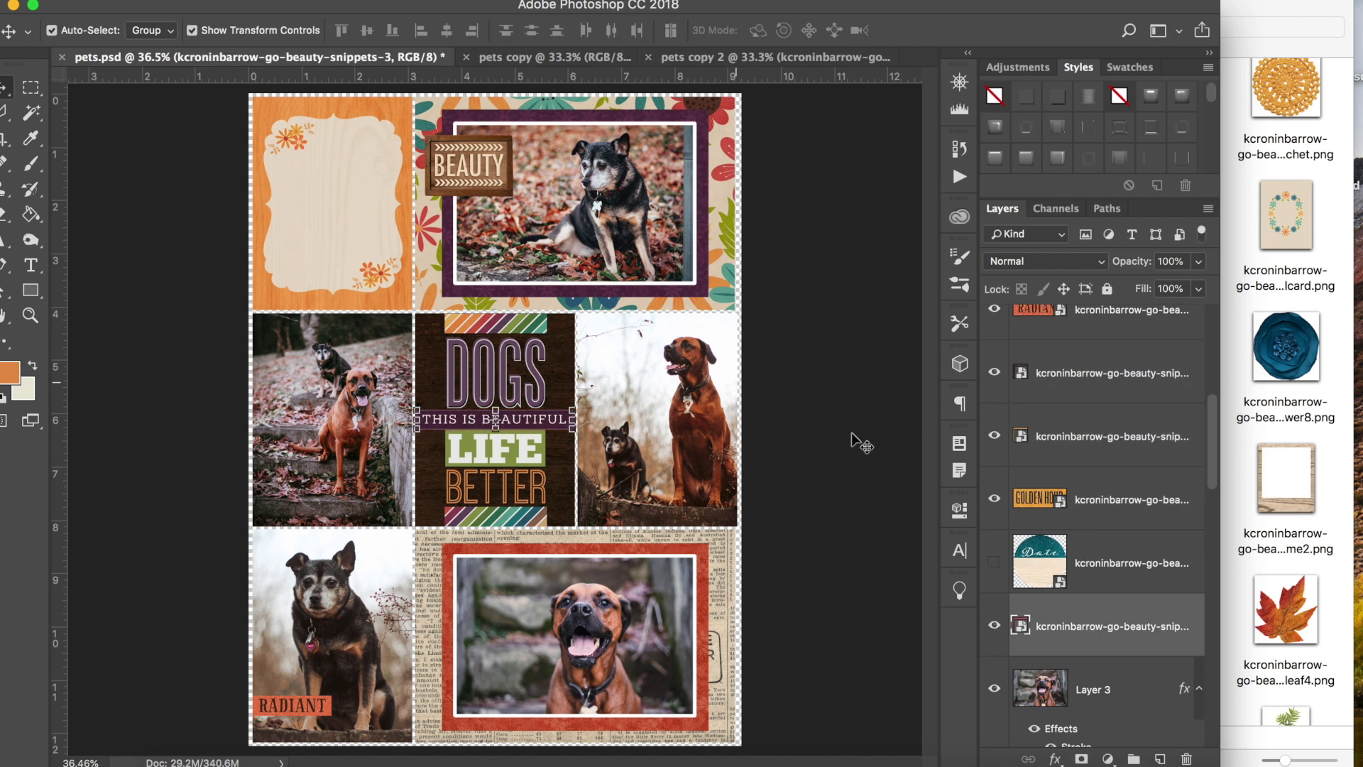
left_click(835, 451)
- Spread the stacked strips out: This Is Beautiful on the journal card, Wonderful bottom right, Golden Hour middle right, See the Beauty middle left
left_click_drag(522, 415, 352, 281)
left_click(485, 428)
left_click_drag(485, 428, 457, 578)
left_click_drag(499, 426, 610, 350)
left_click_drag(516, 421, 377, 326)
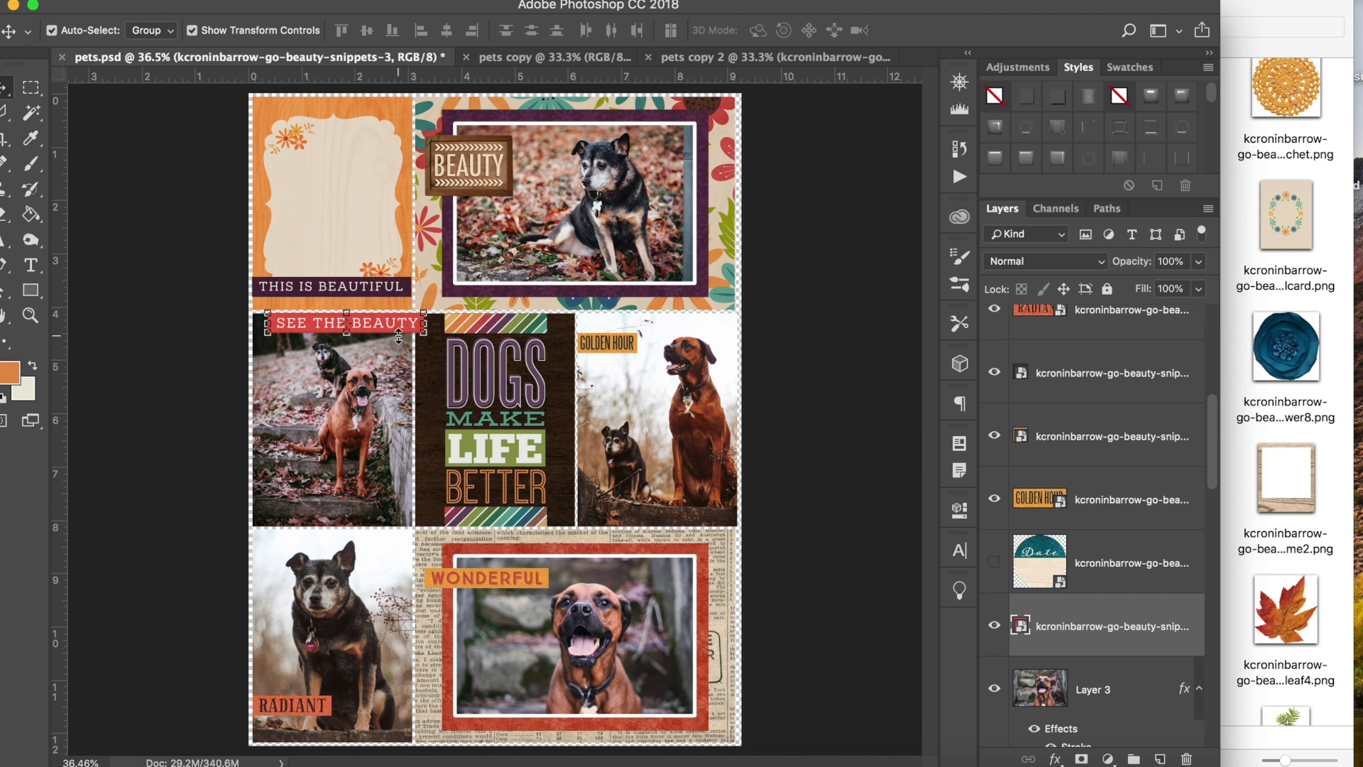
- Delete the See the Beauty and This Is Beautiful strips from the layout
key("BackSpace")
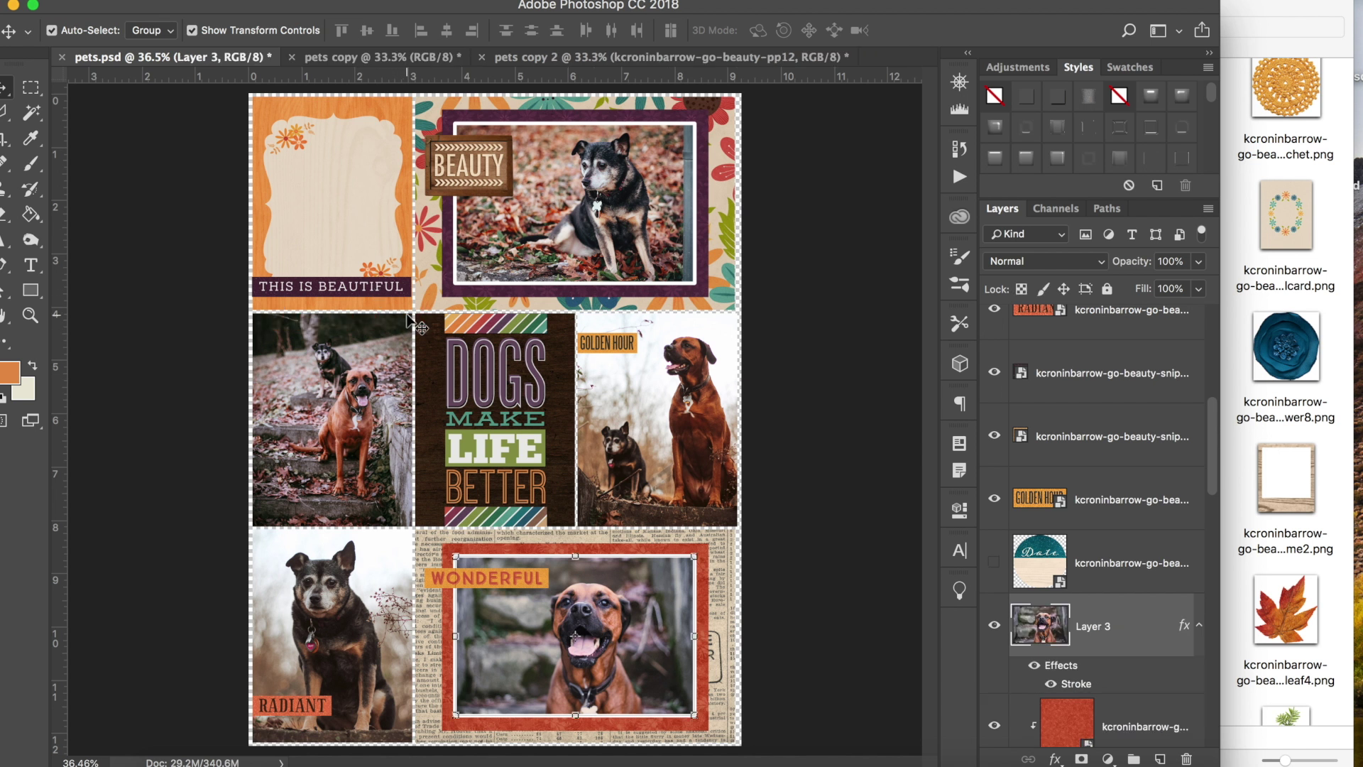
left_click(387, 284)
key("BackSpace")
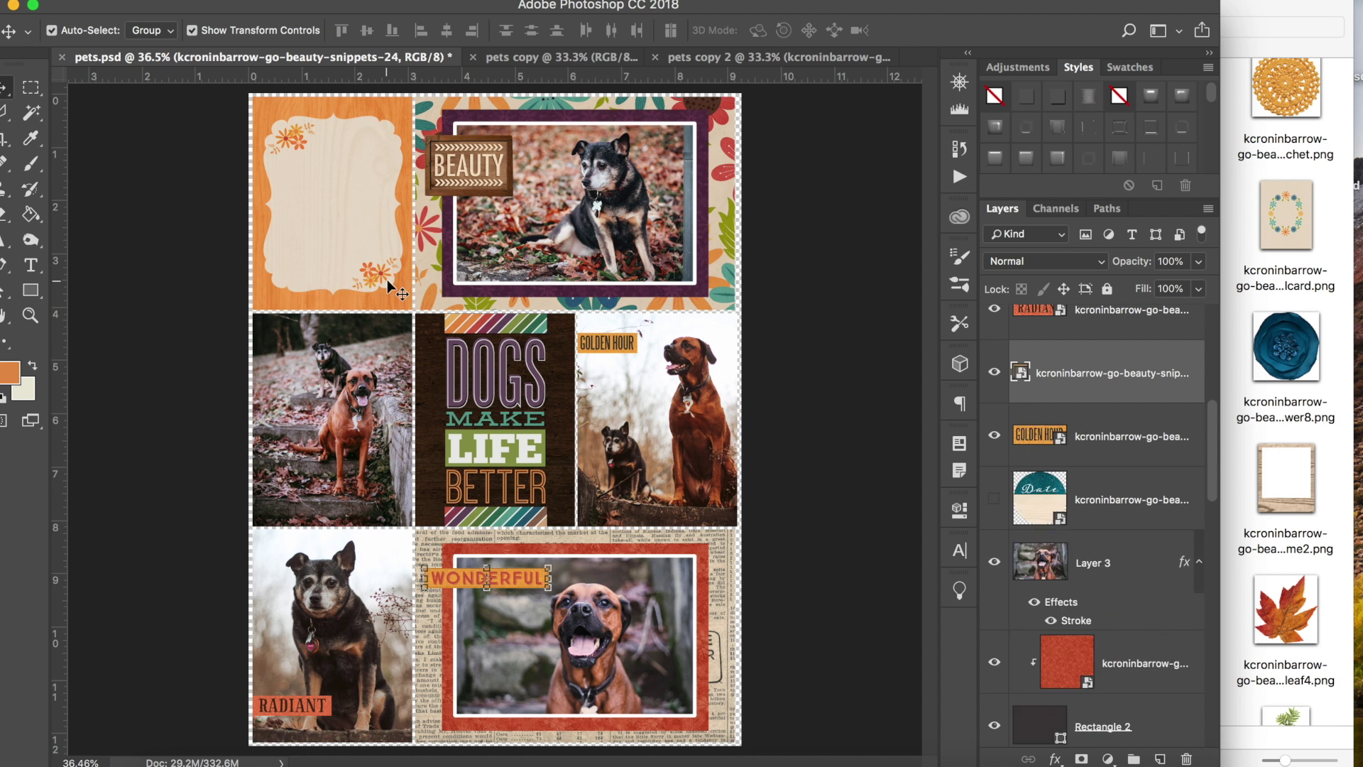
- Show the Date tag, scale it to about 76% and place it behind the Wonderful strip on the bottom-right card
left_click(606, 346)
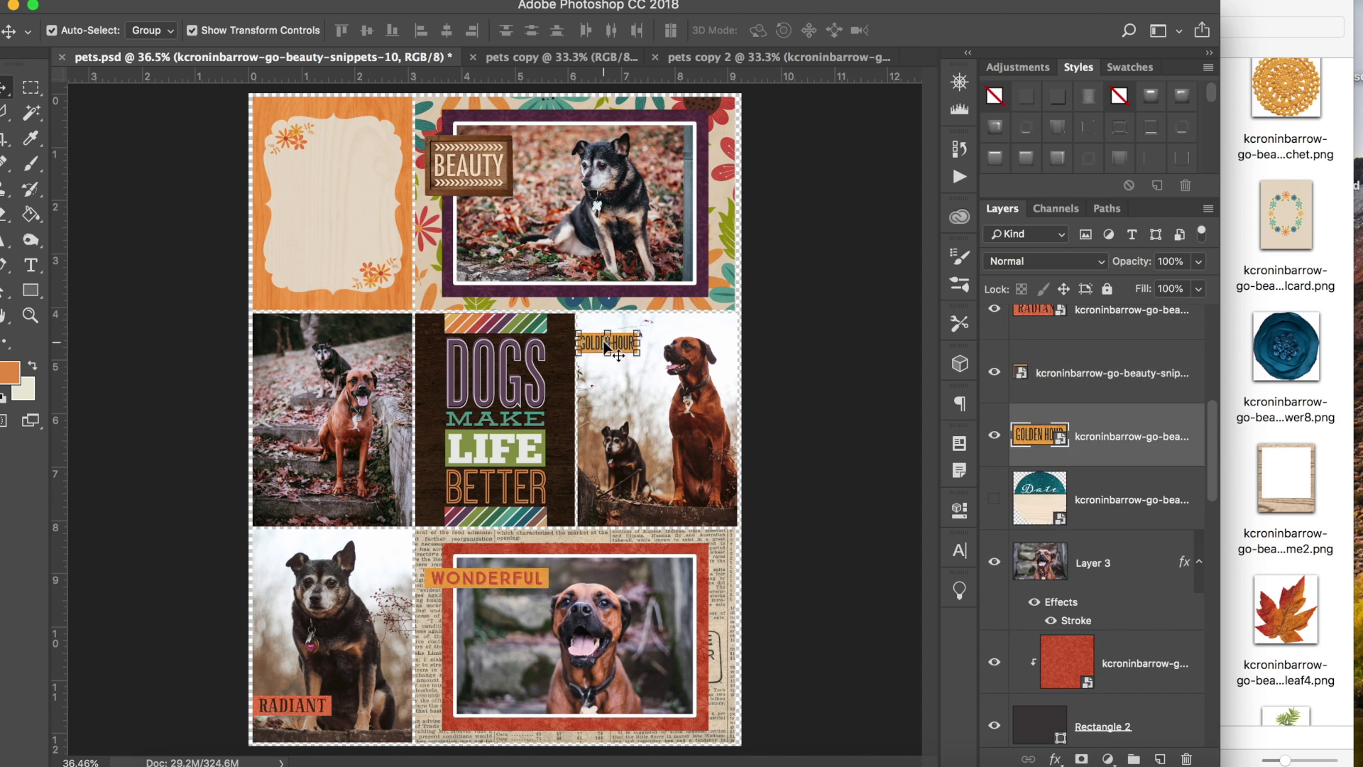
left_click(994, 500)
left_click_drag(479, 388, 489, 556)
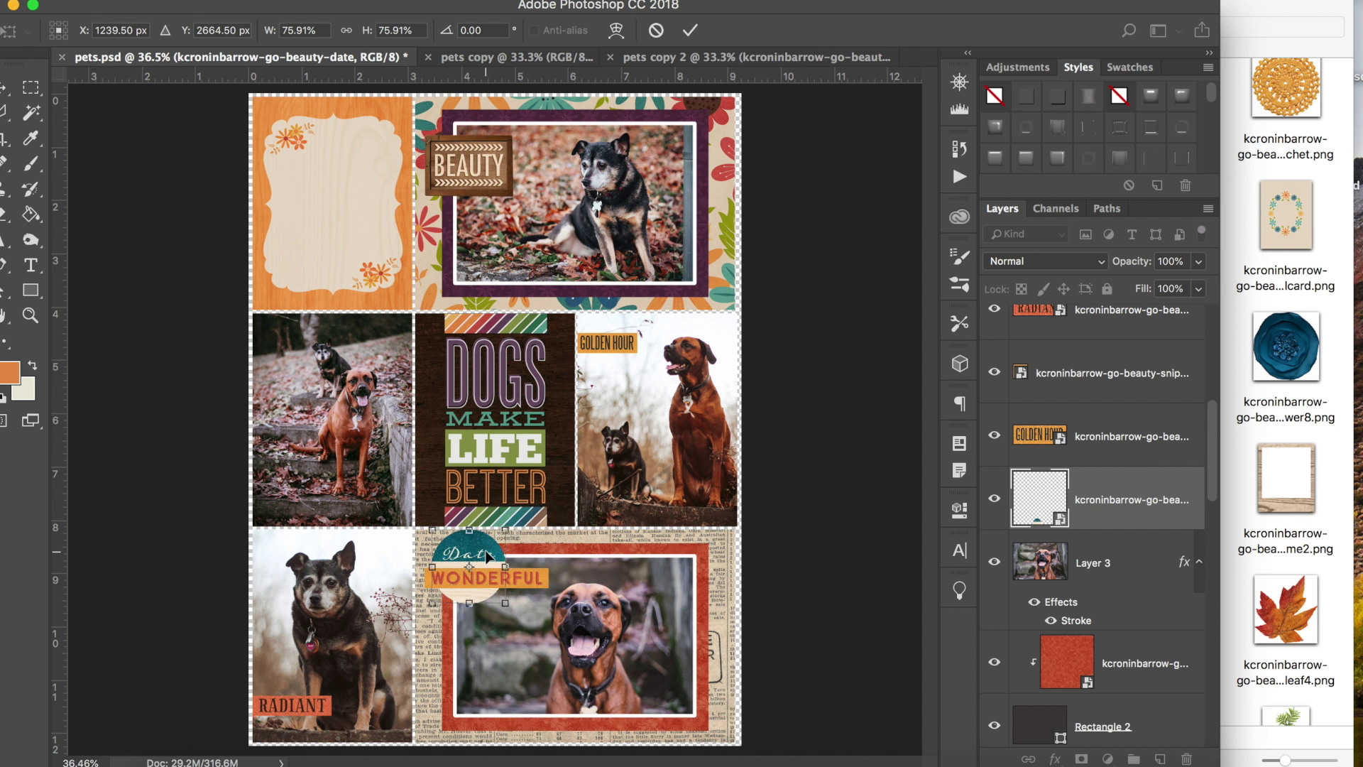
key("Return")
key("ctrl+t")
key("Escape")
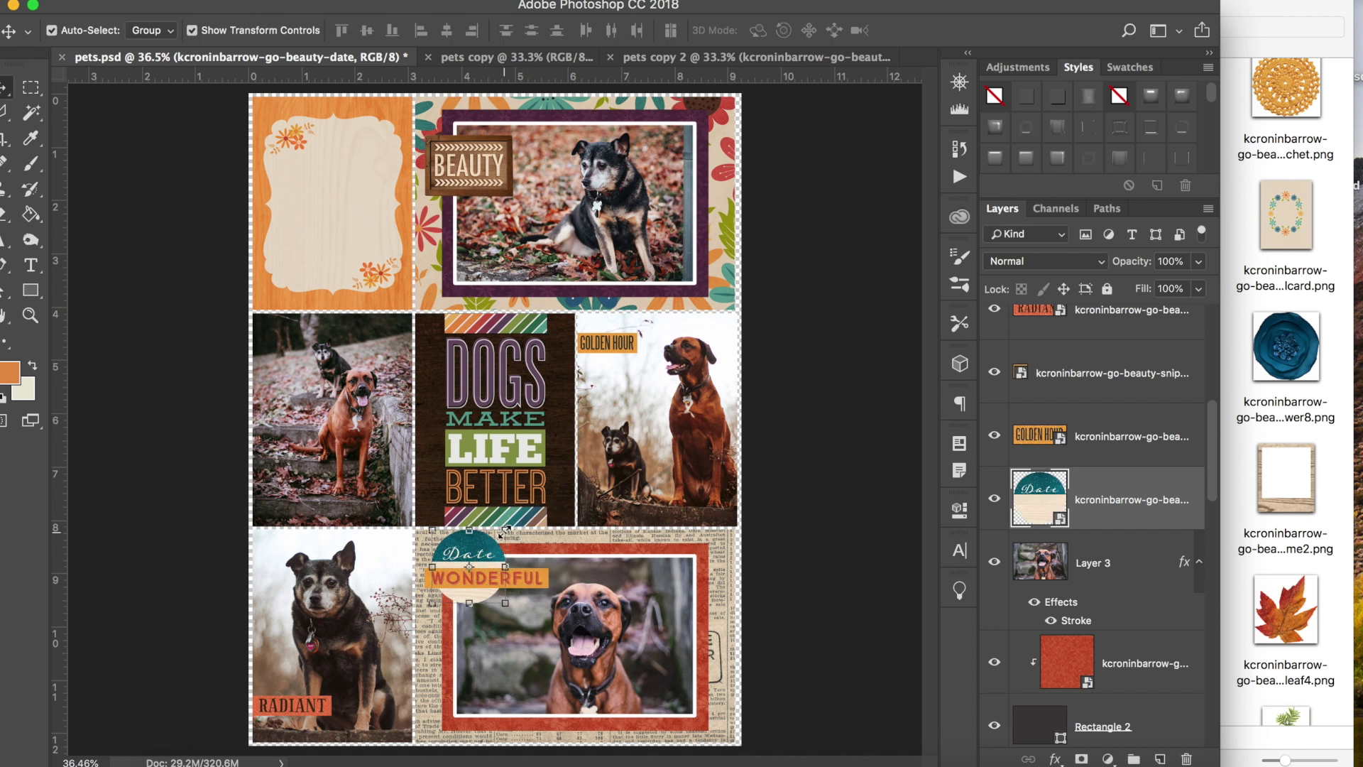
- Scale the Date tag on the bottom-right card to 75%
key("ctrl+t")
left_click_drag(505, 533, 496, 535)
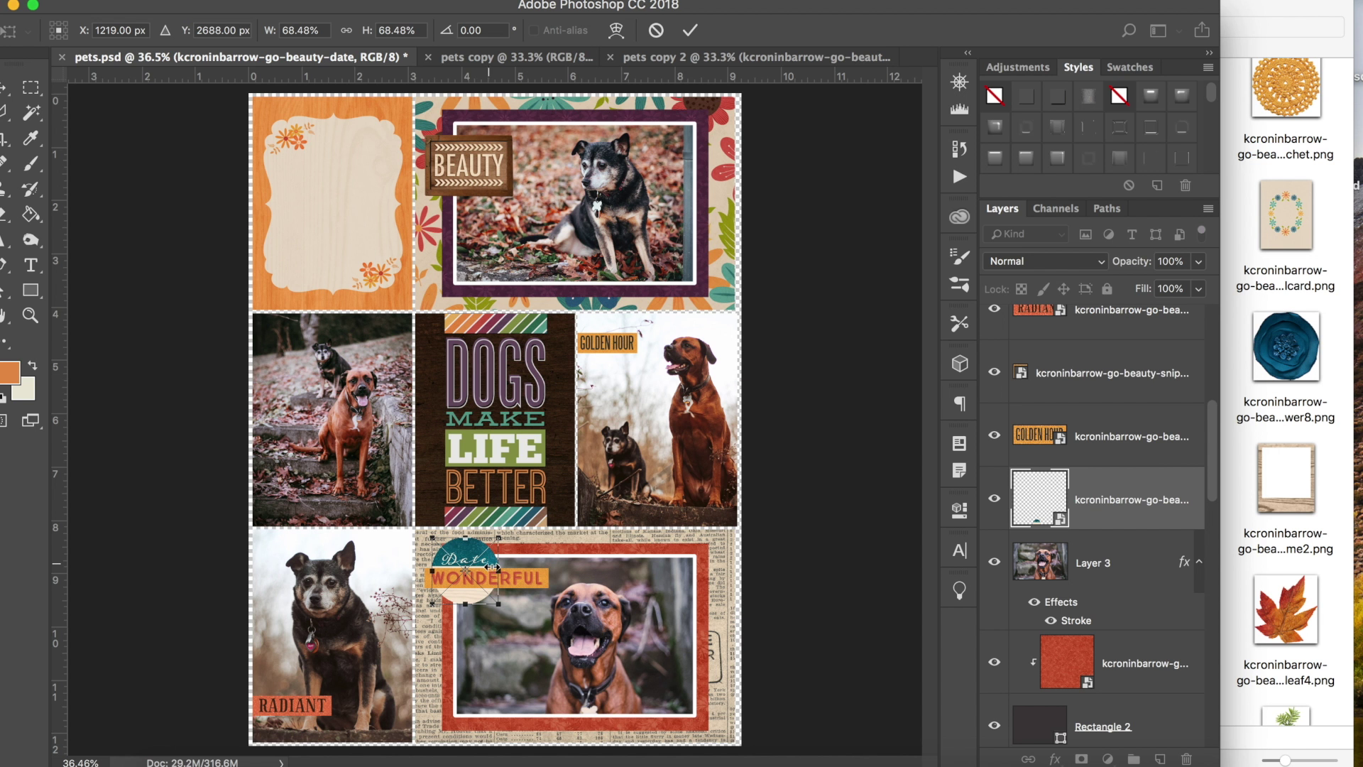
mouse_move(503, 609)
left_mouse_down()
mouse_move(525, 629)
mouse_move(506, 612)
left_mouse_up()
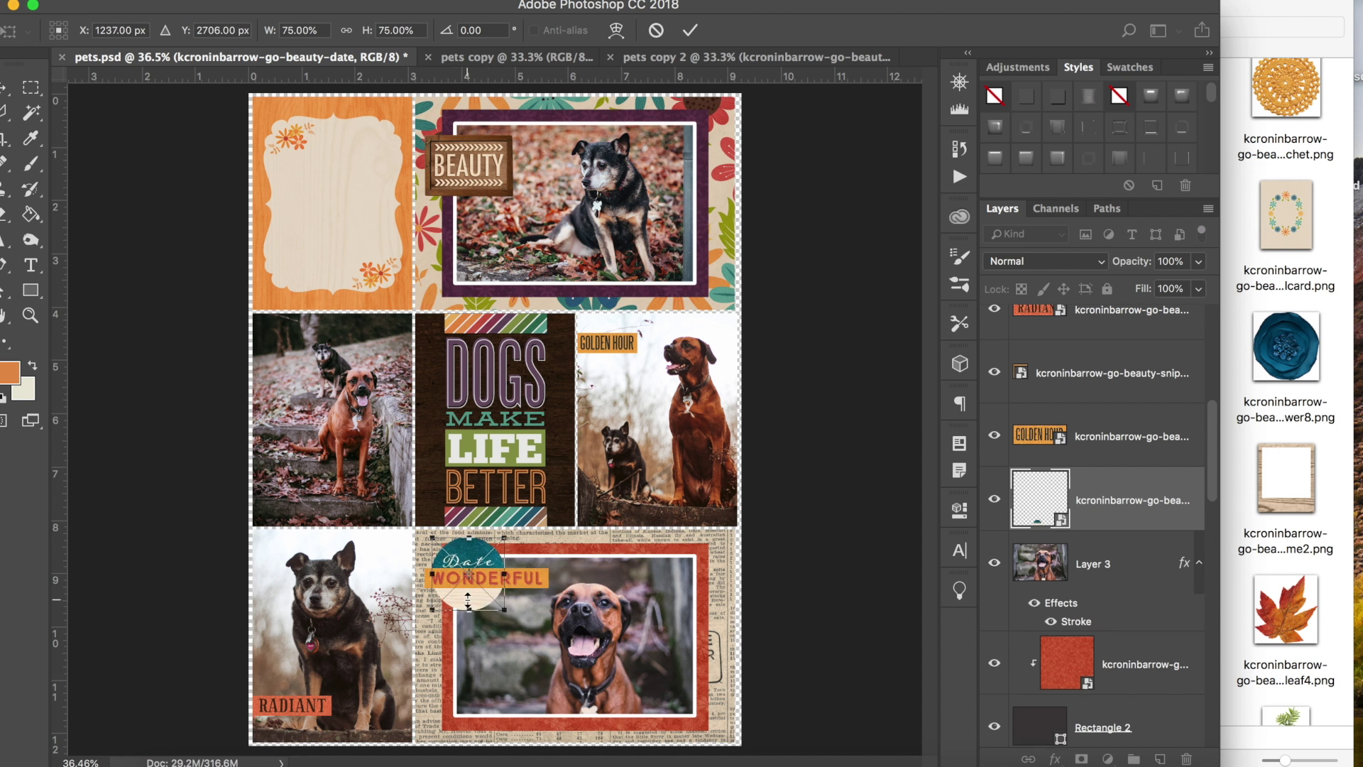
key("Return")
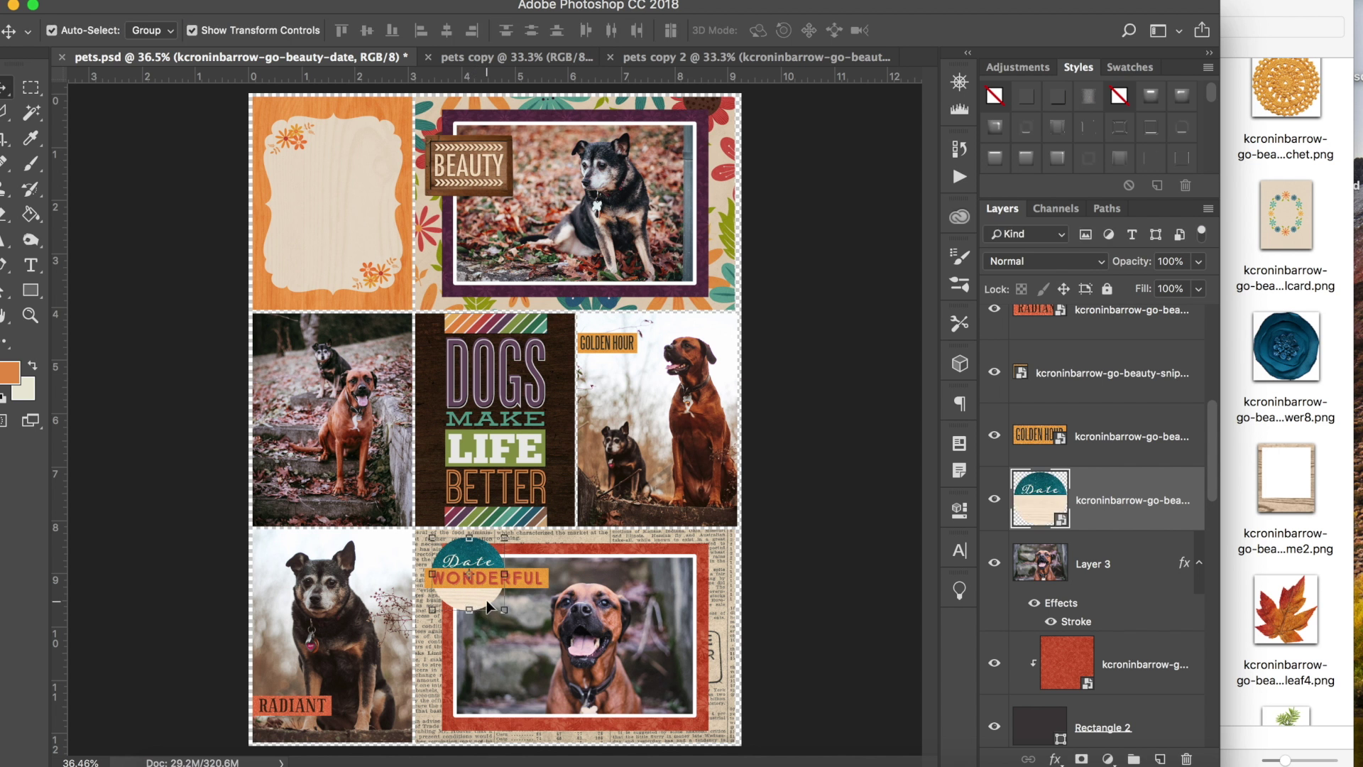
- Reposition the Date tag and the Wonderful strip so the tag sits centred behind the strip, slightly lower on the card
left_click_drag(489, 605, 480, 586)
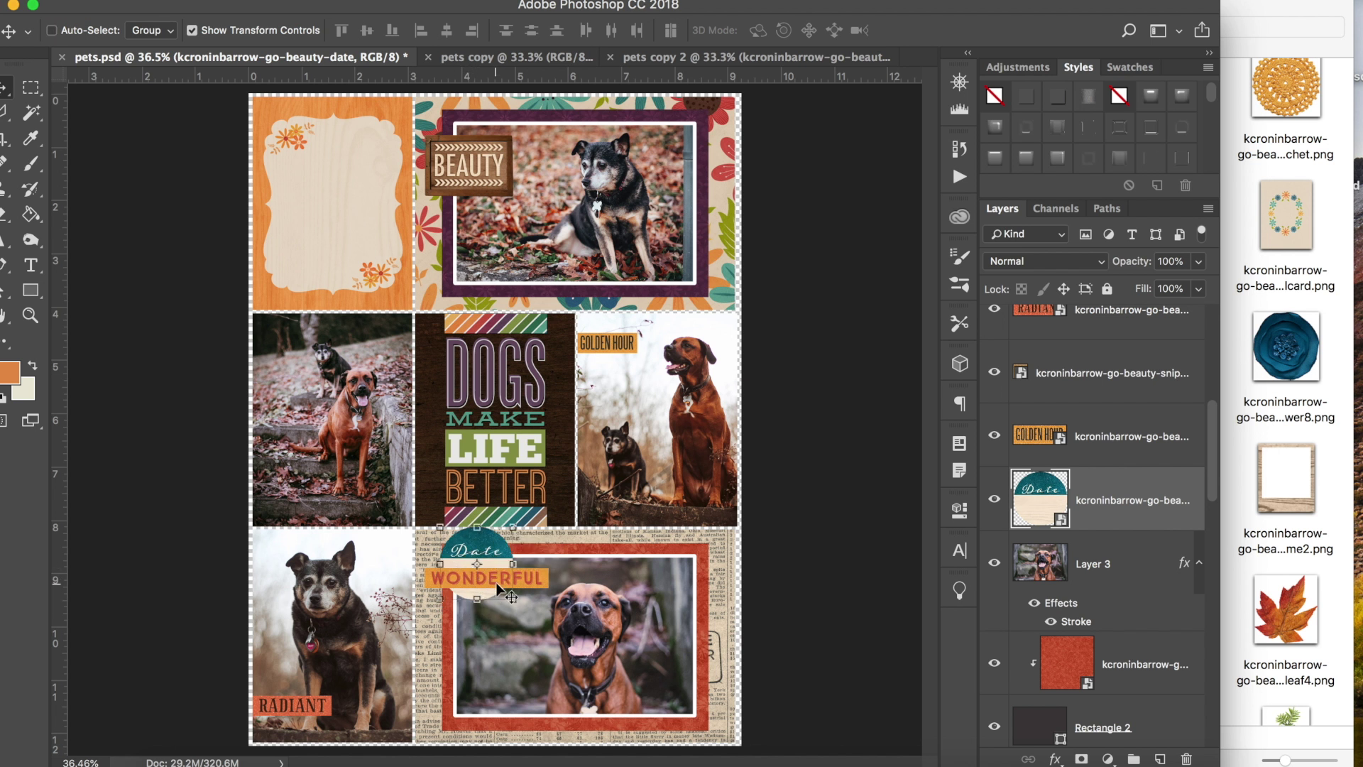
mouse_move(500, 587)
left_mouse_down()
mouse_move(495, 560)
mouse_move(502, 589)
left_mouse_up()
left_click(505, 579, "shift")
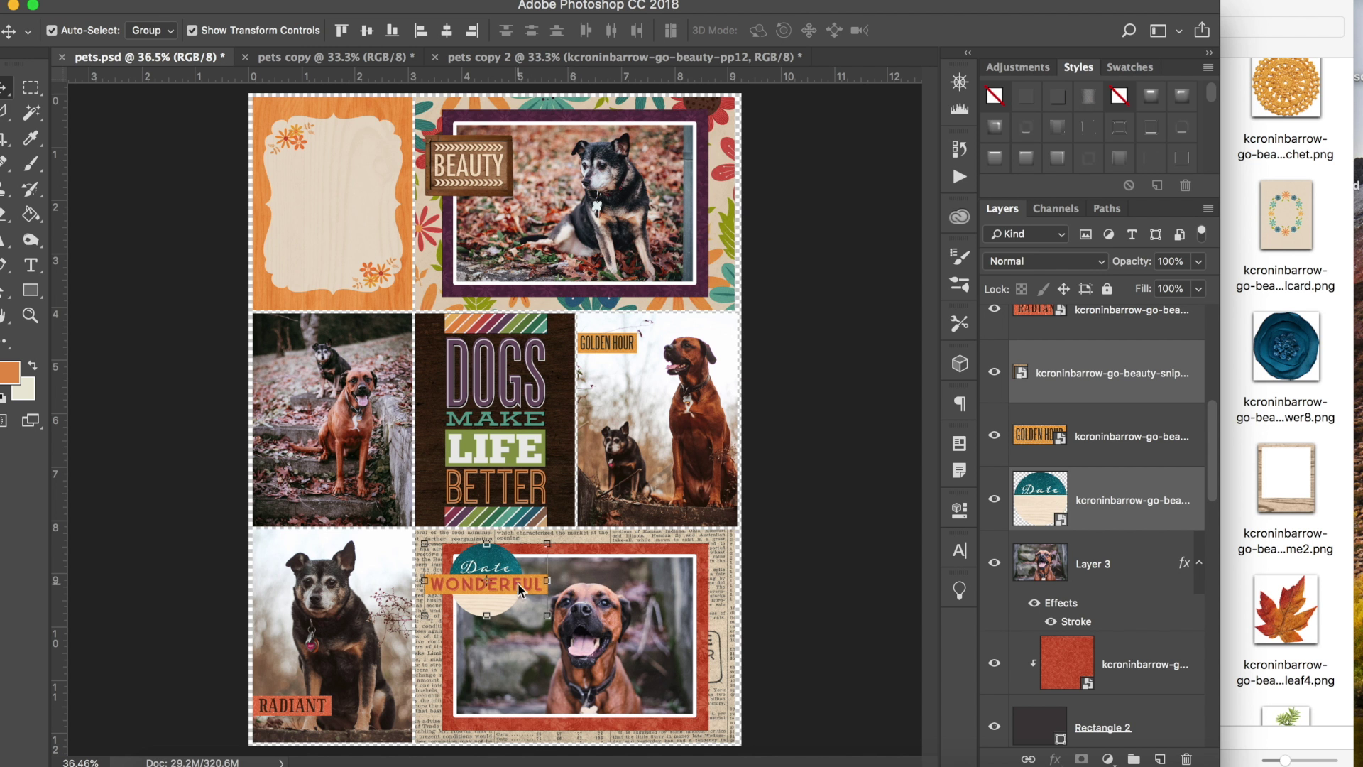
left_click_drag(478, 566, 486, 566)
- Show the kraft folder, scale it down over the bottom-right card and place its layer directly below Rectangle 2
scroll(1132, 547, "up", 6)
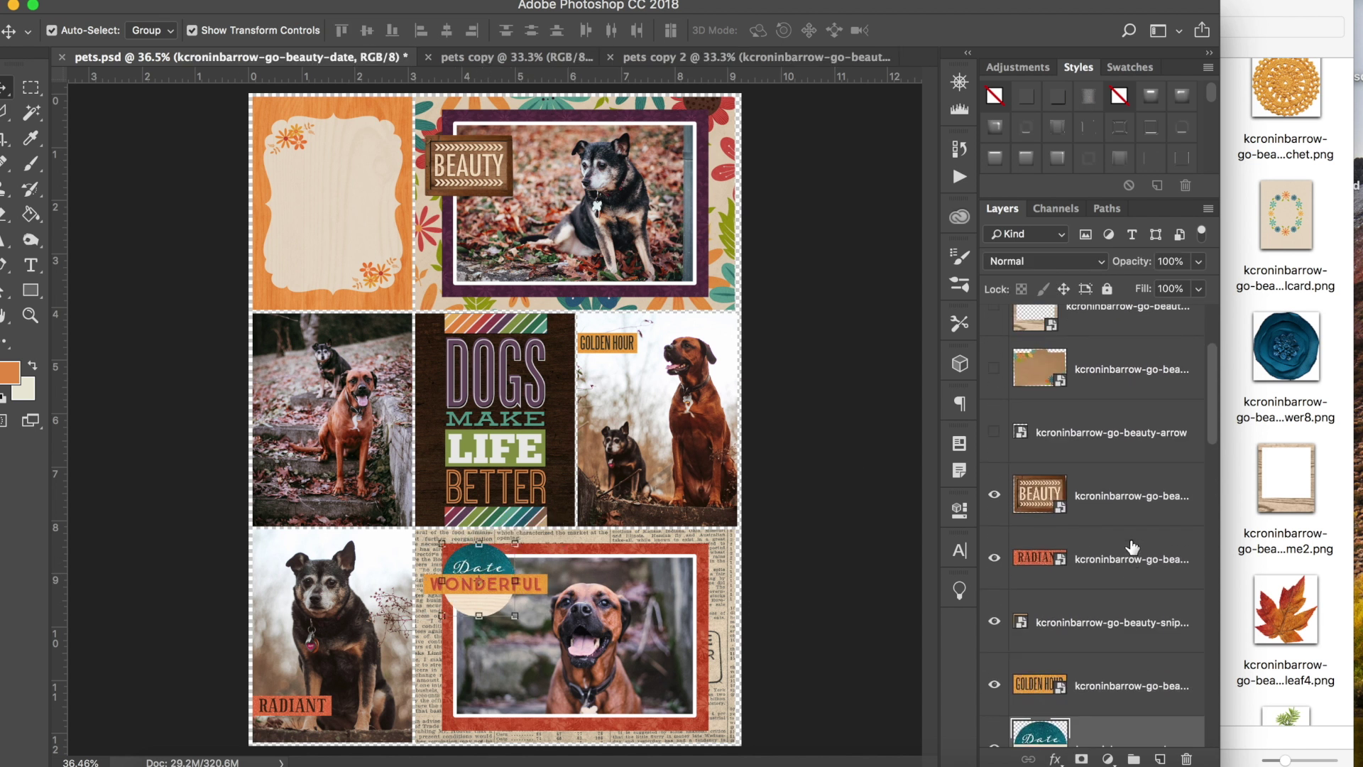
left_click(995, 529)
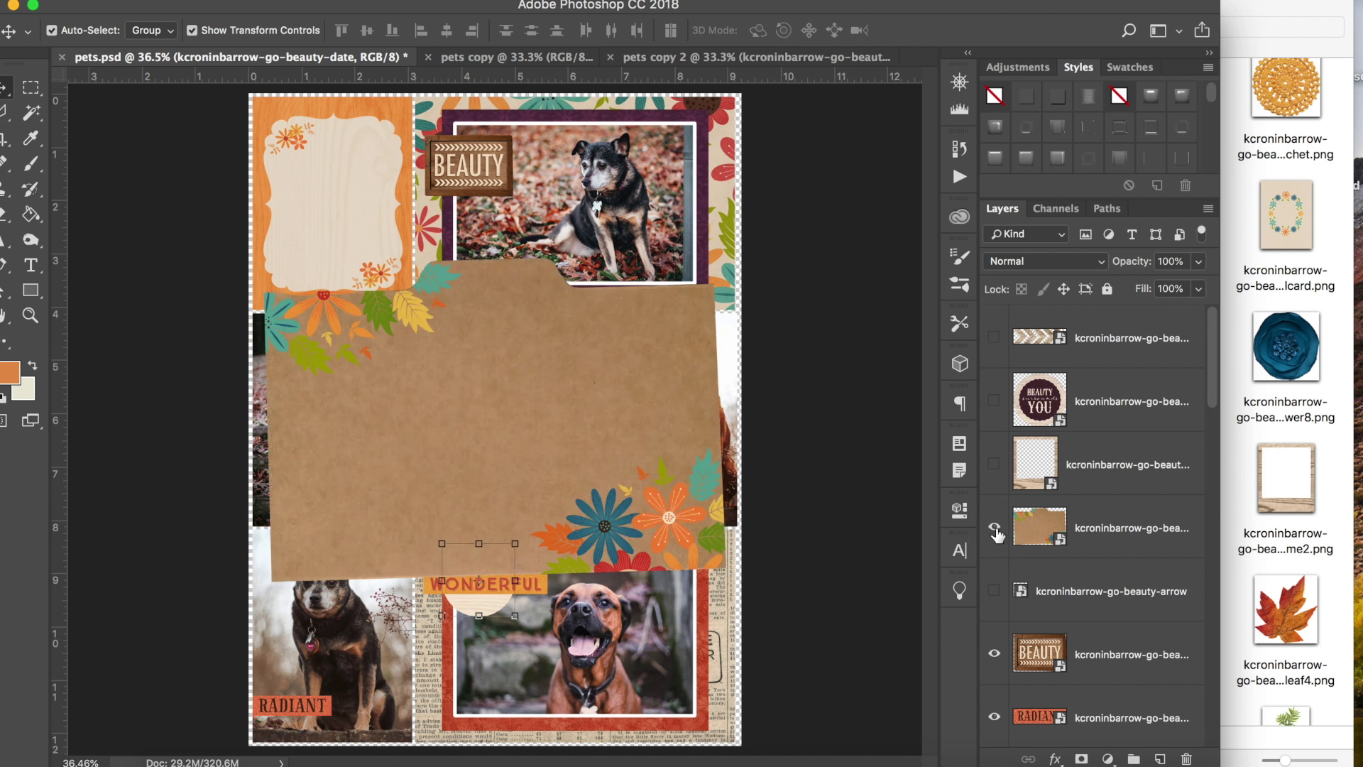
left_click(516, 408)
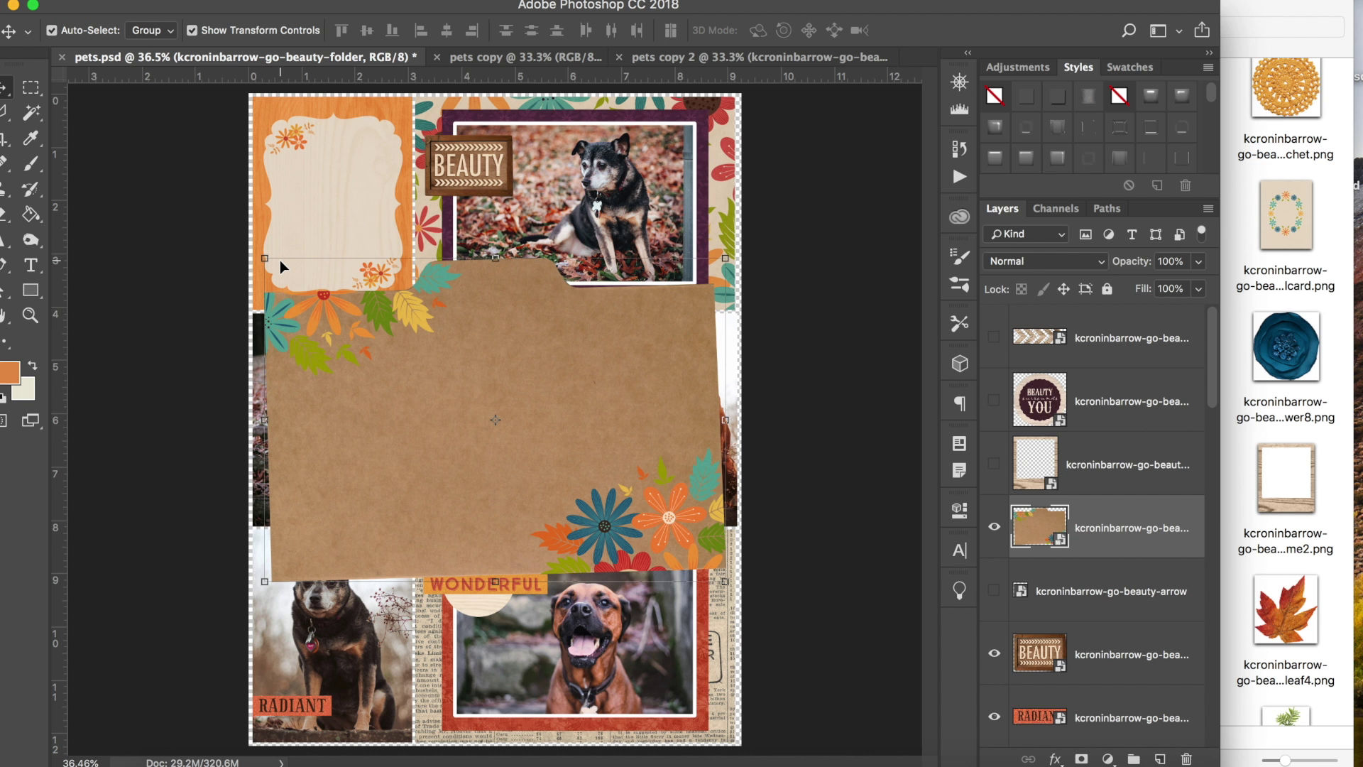
left_click_drag(266, 257, 424, 369)
key("Return")
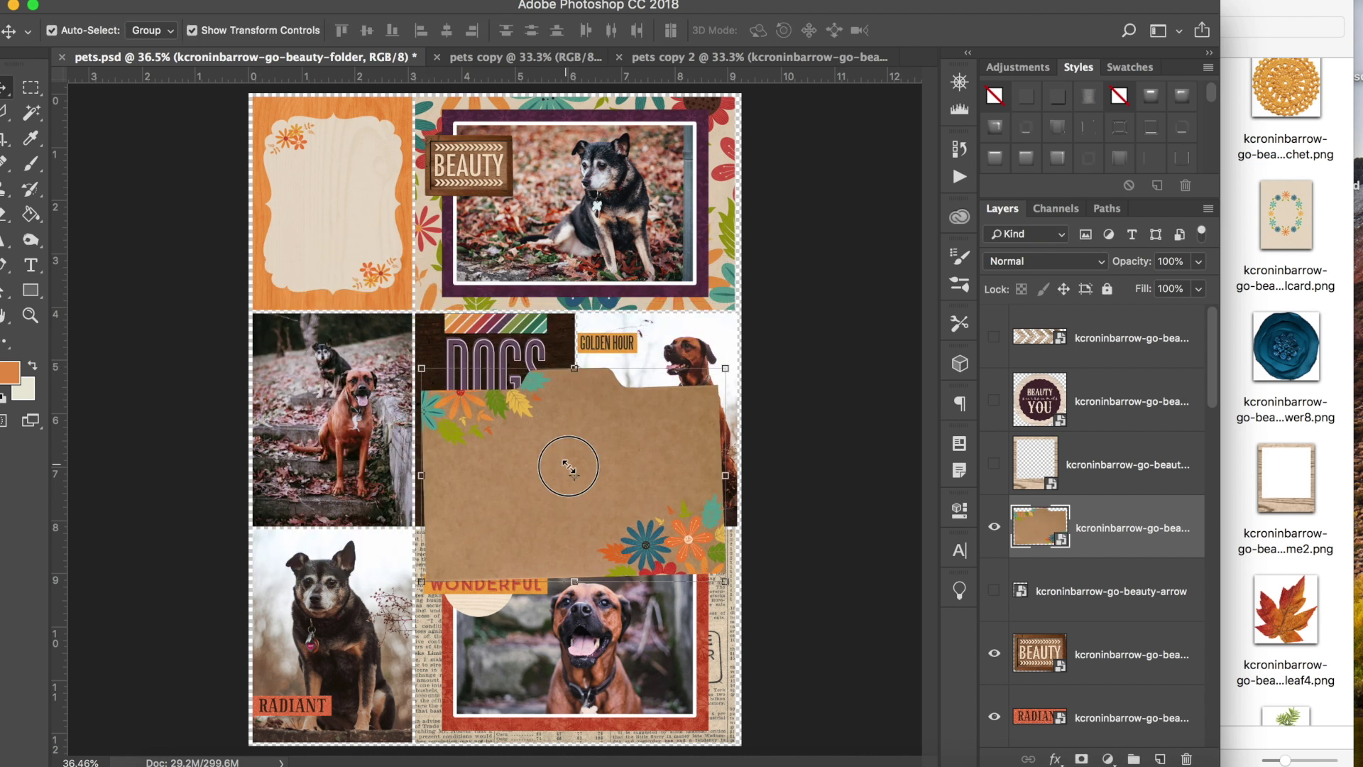
left_click_drag(670, 466, 670, 597)
left_click_drag(1040, 526, 1092, 687)
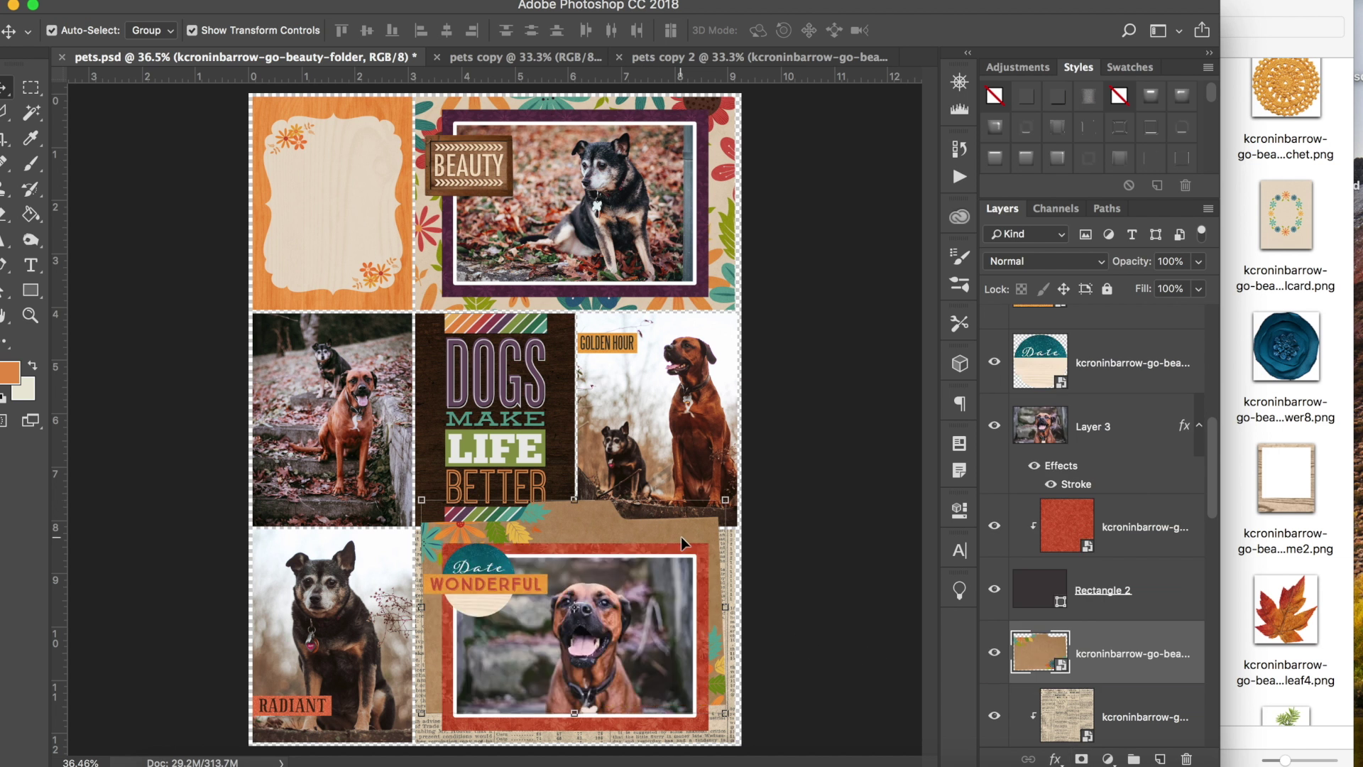
- Resize and shift the folder so it fits inside the bottom-right card, peeking out around the red photo mat
left_click_drag(430, 503, 479, 525)
left_click_drag(469, 713, 426, 729)
key("Return")
left_click_drag(722, 707, 719, 707)
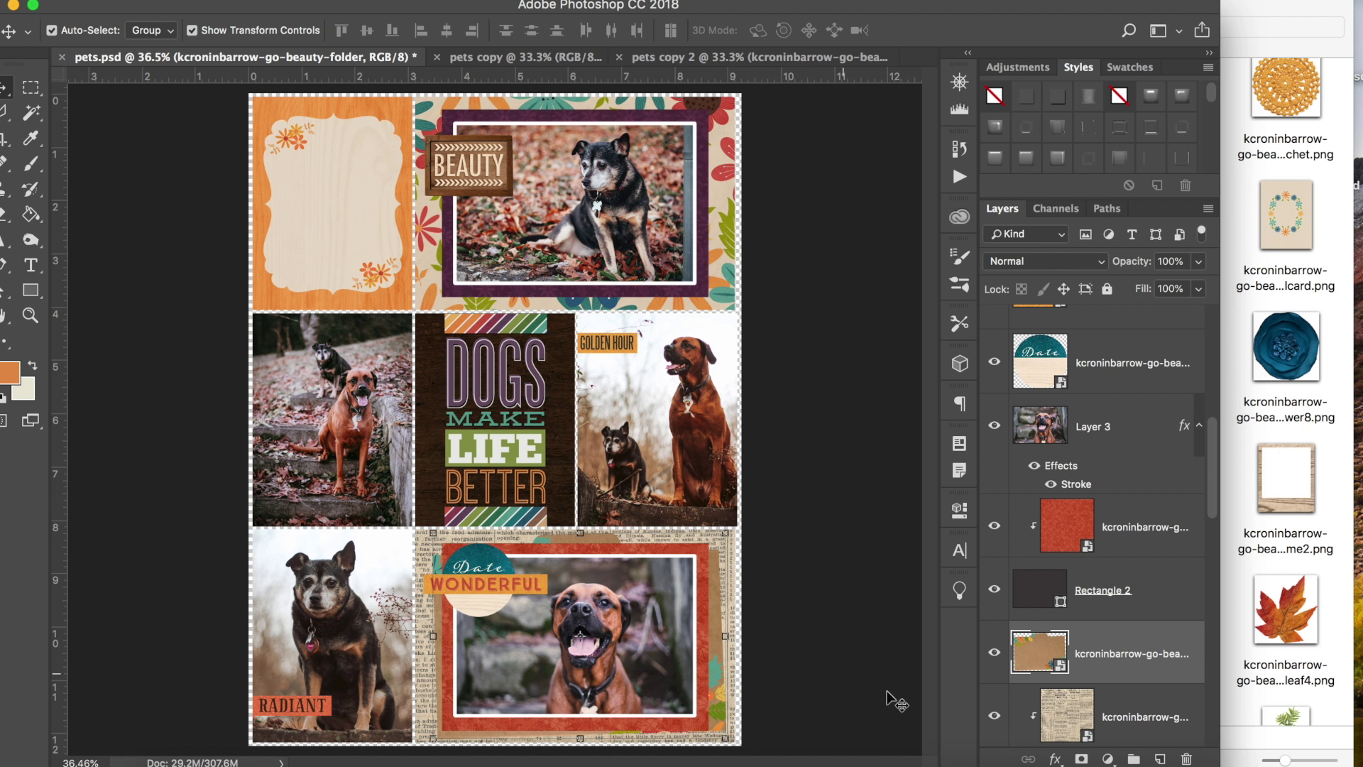
- Show the wooden arrow, scale it to about 46% and place it along the lower edge of the middle-left photo
scroll(1126, 653, "up", 5)
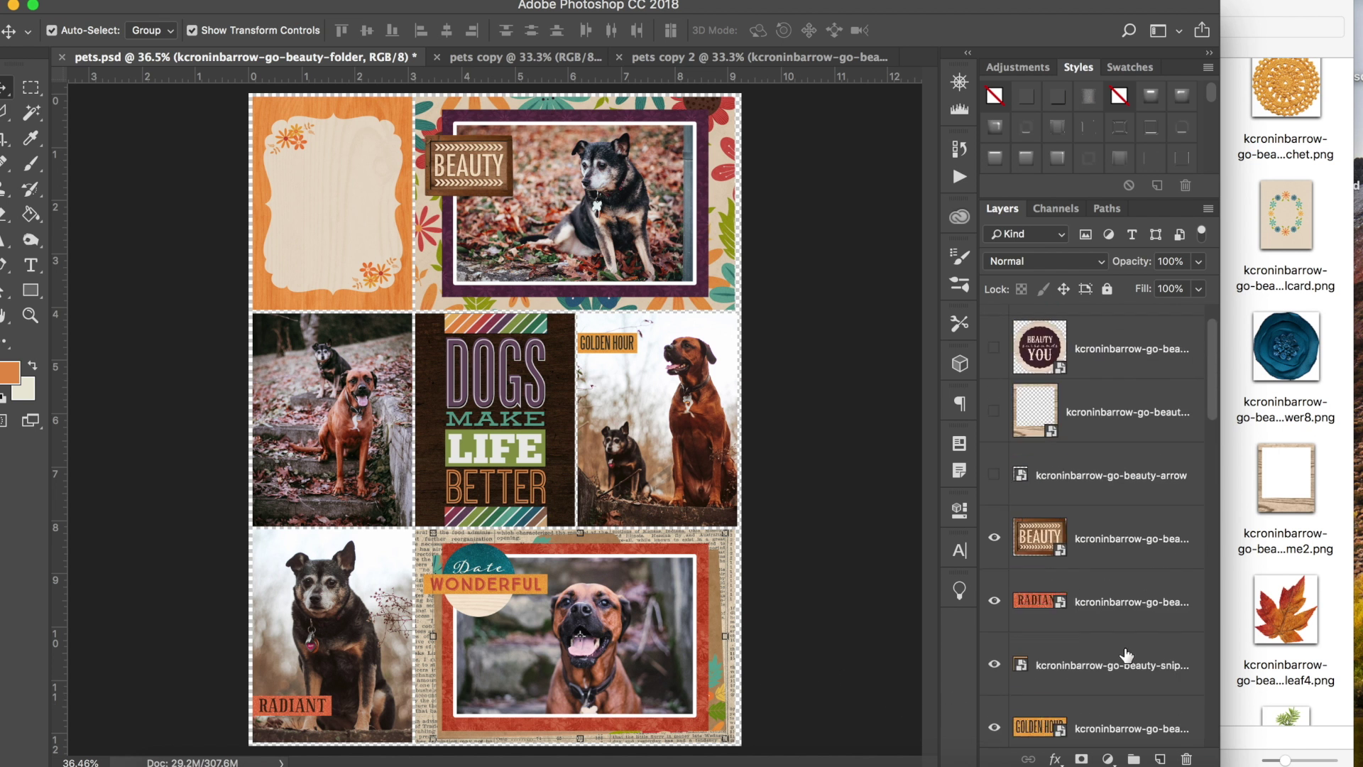
left_click(995, 528)
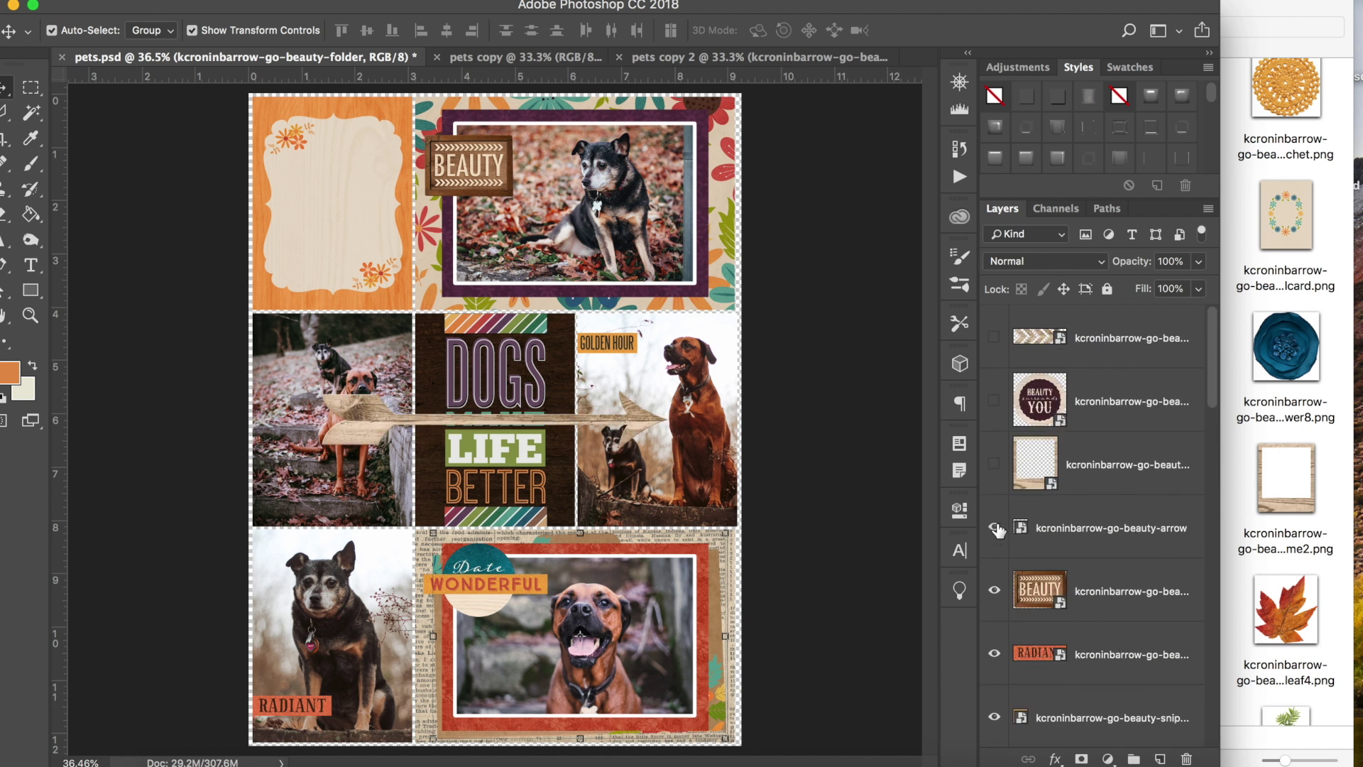
left_click(368, 419)
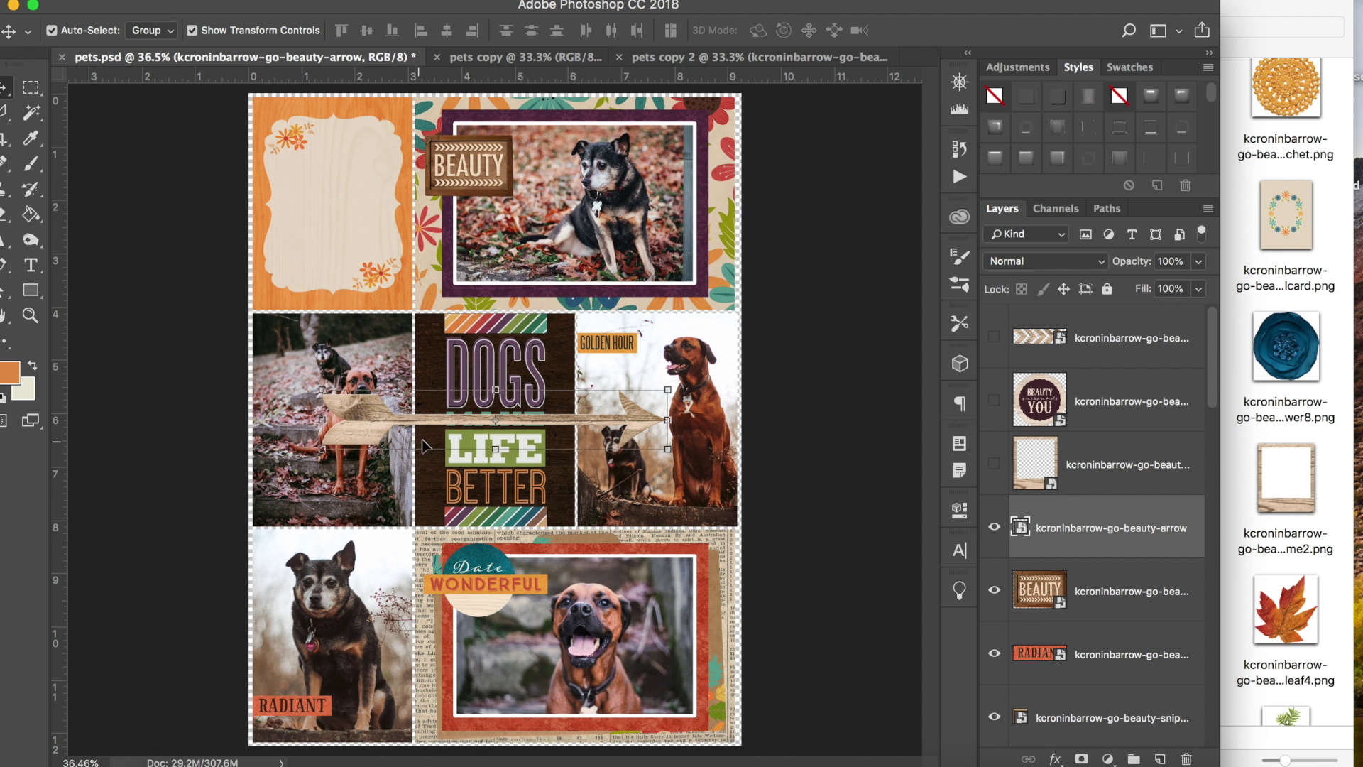
left_click_drag(323, 390, 255, 509)
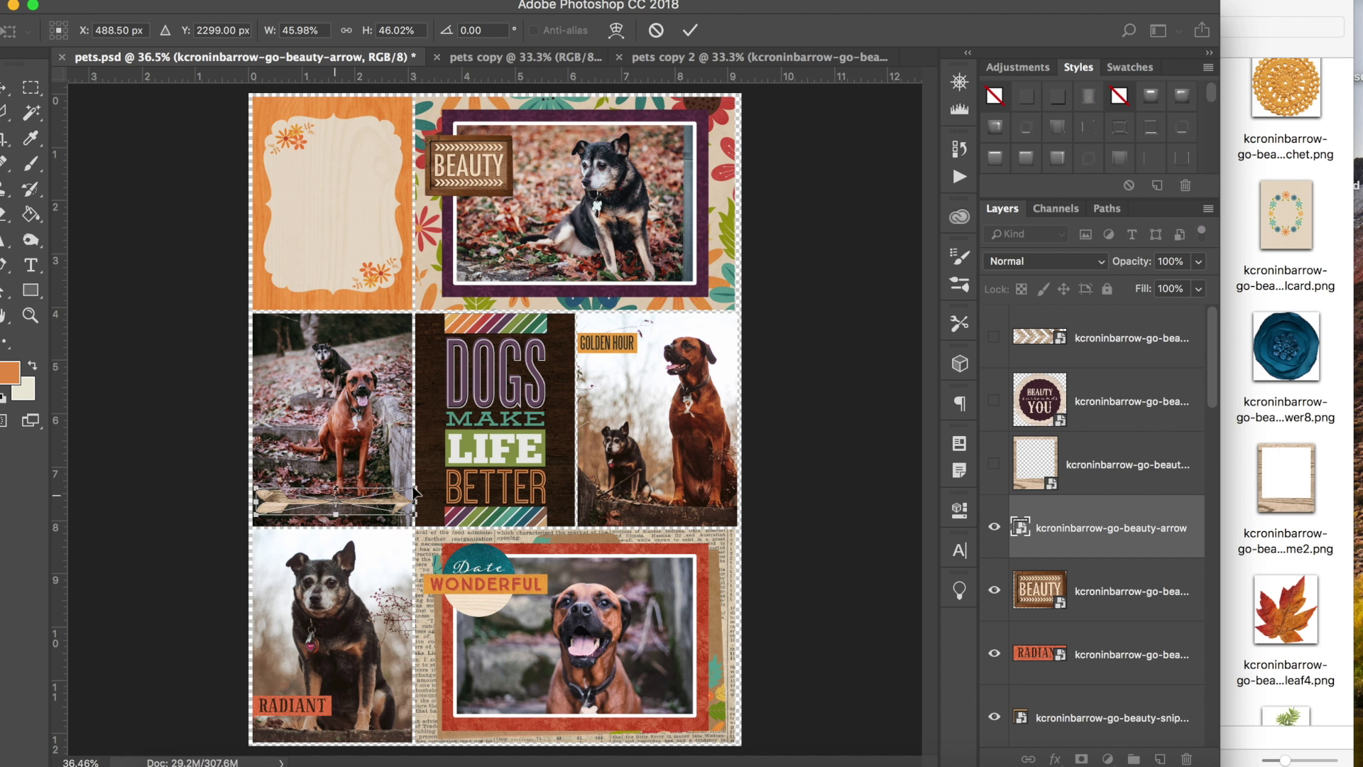
left_click_drag(423, 491, 399, 517)
key("Return")
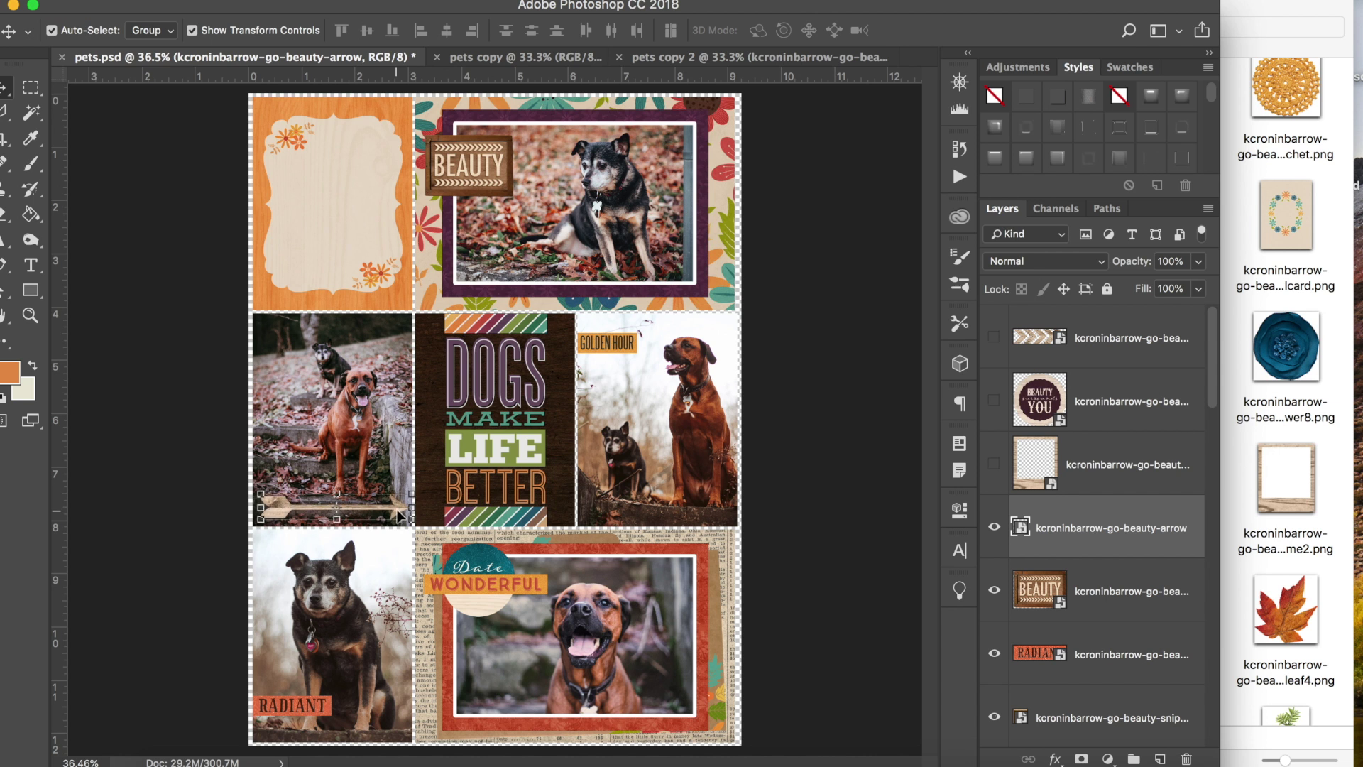
- Show the wooden frame, try it on the layout and delete it
left_click(1320, 467)
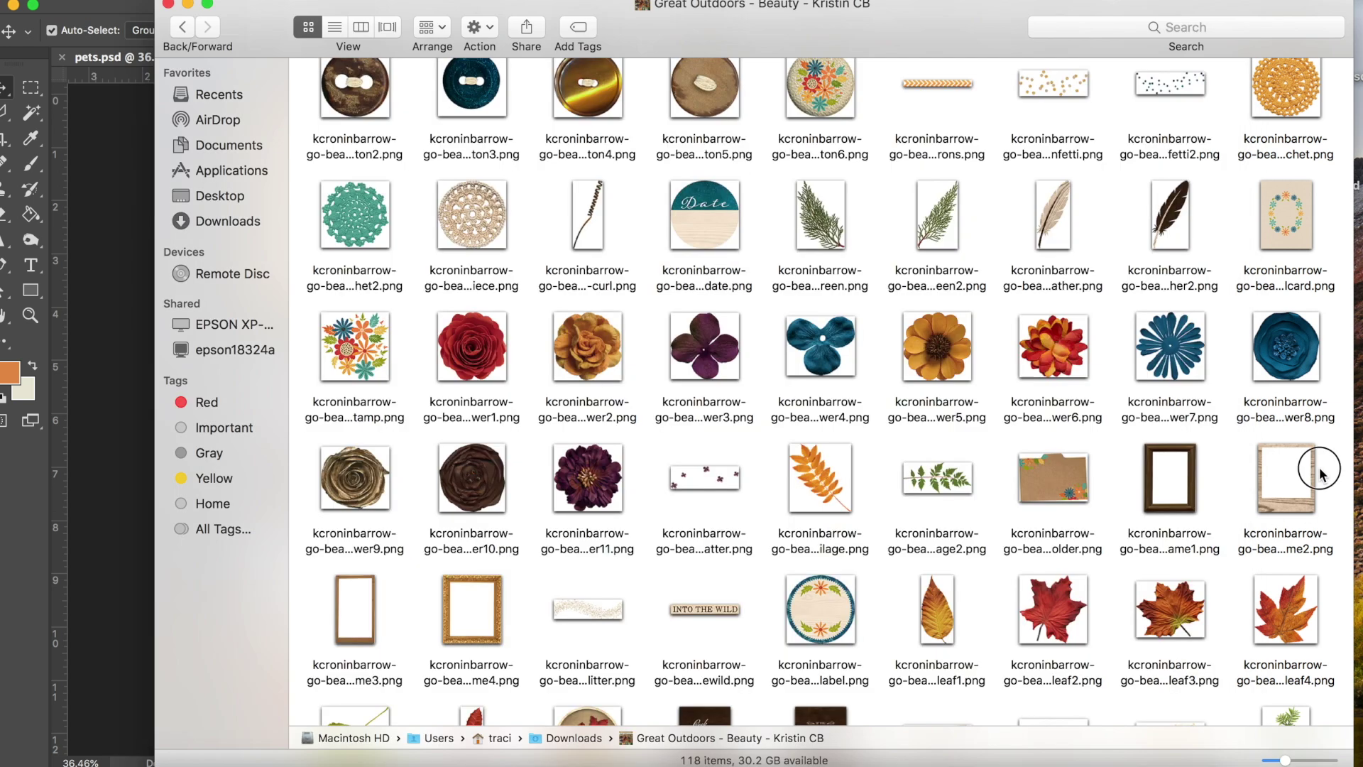
left_click(80, 503)
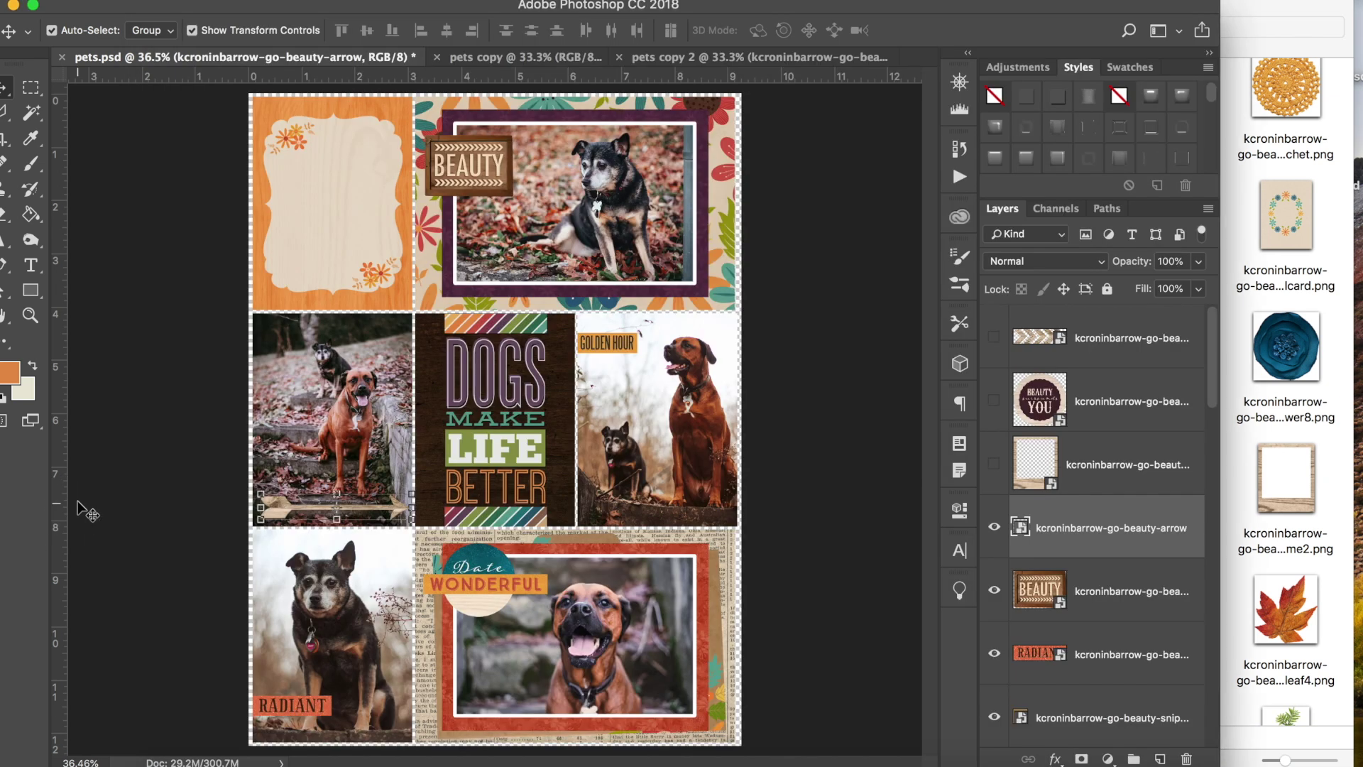
left_click(996, 465)
left_click_drag(497, 508, 509, 501)
left_click_drag(665, 494, 529, 315)
key("Delete")
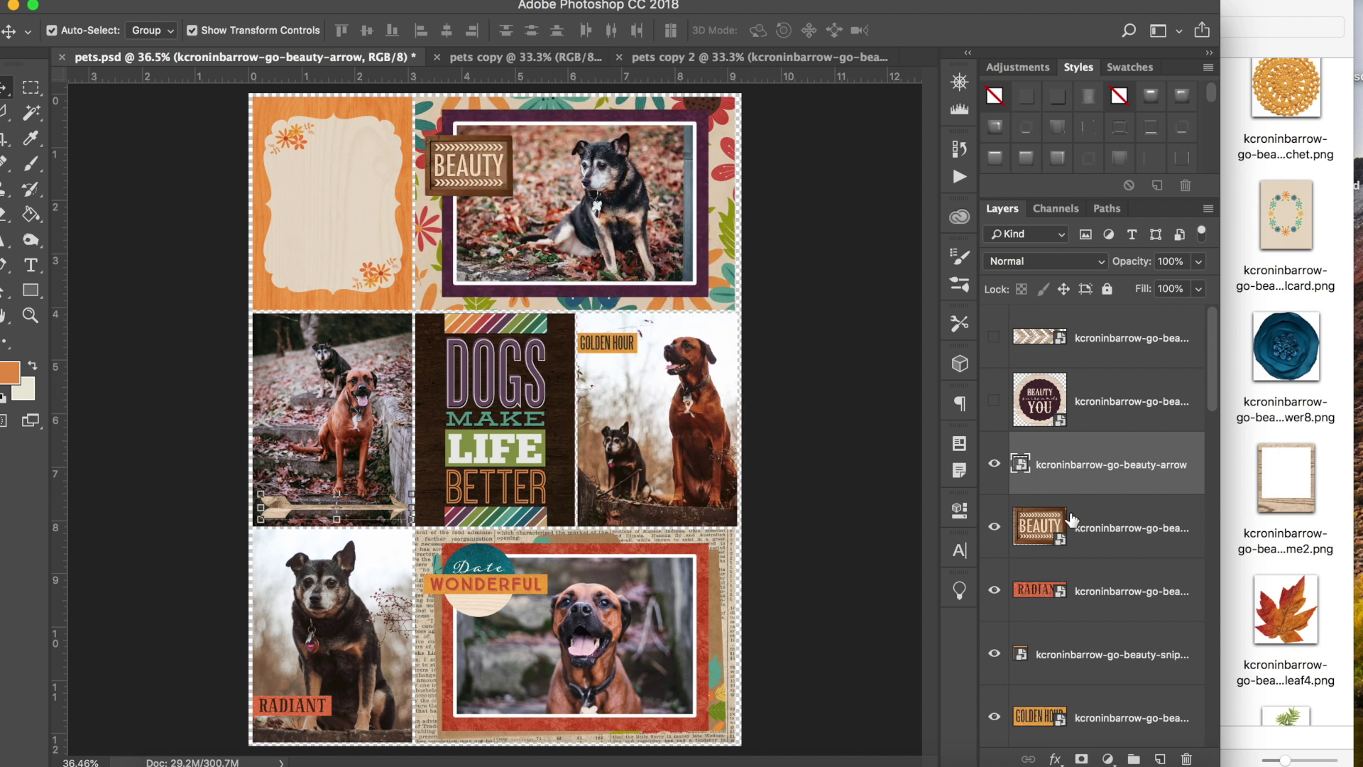
- Show the Beauty Surrounds You badge and delete it from the layout
left_click(993, 402)
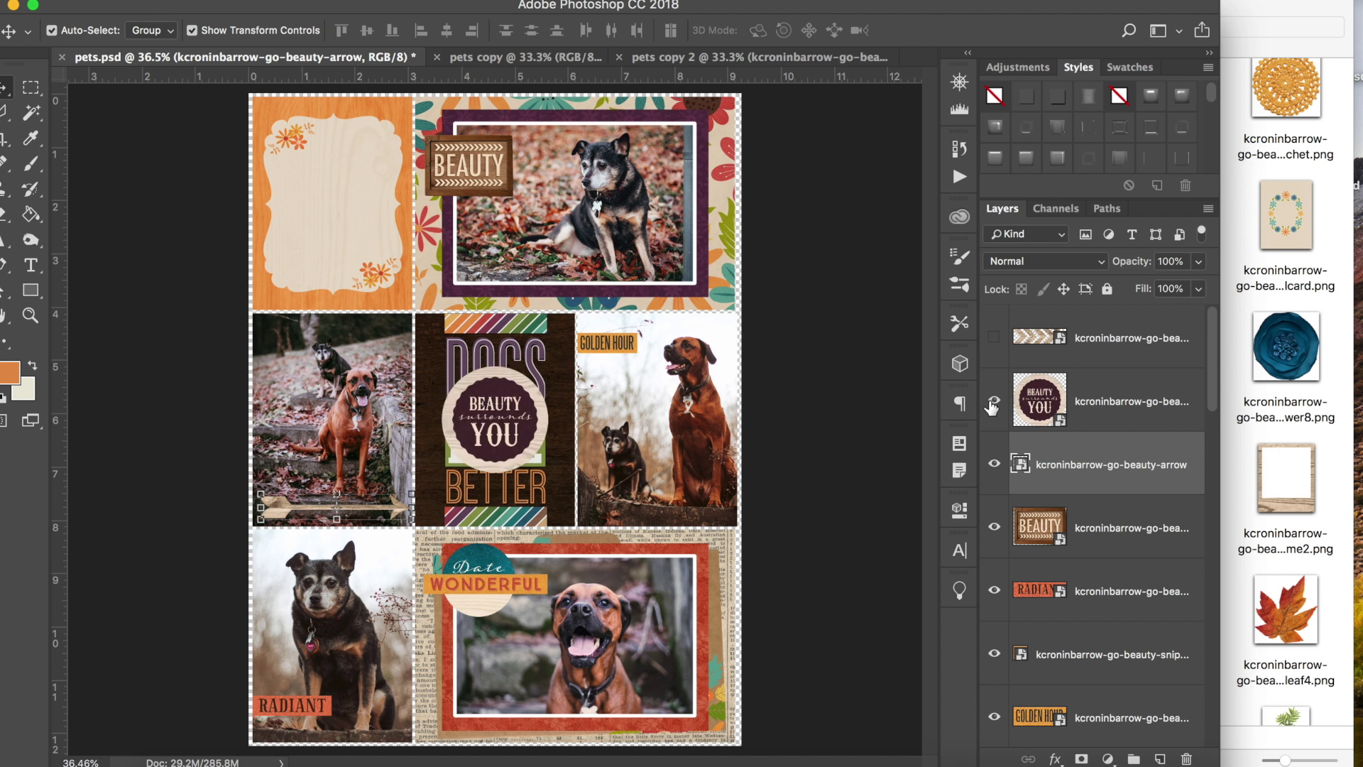
left_click_drag(517, 444, 349, 496)
key("Delete")
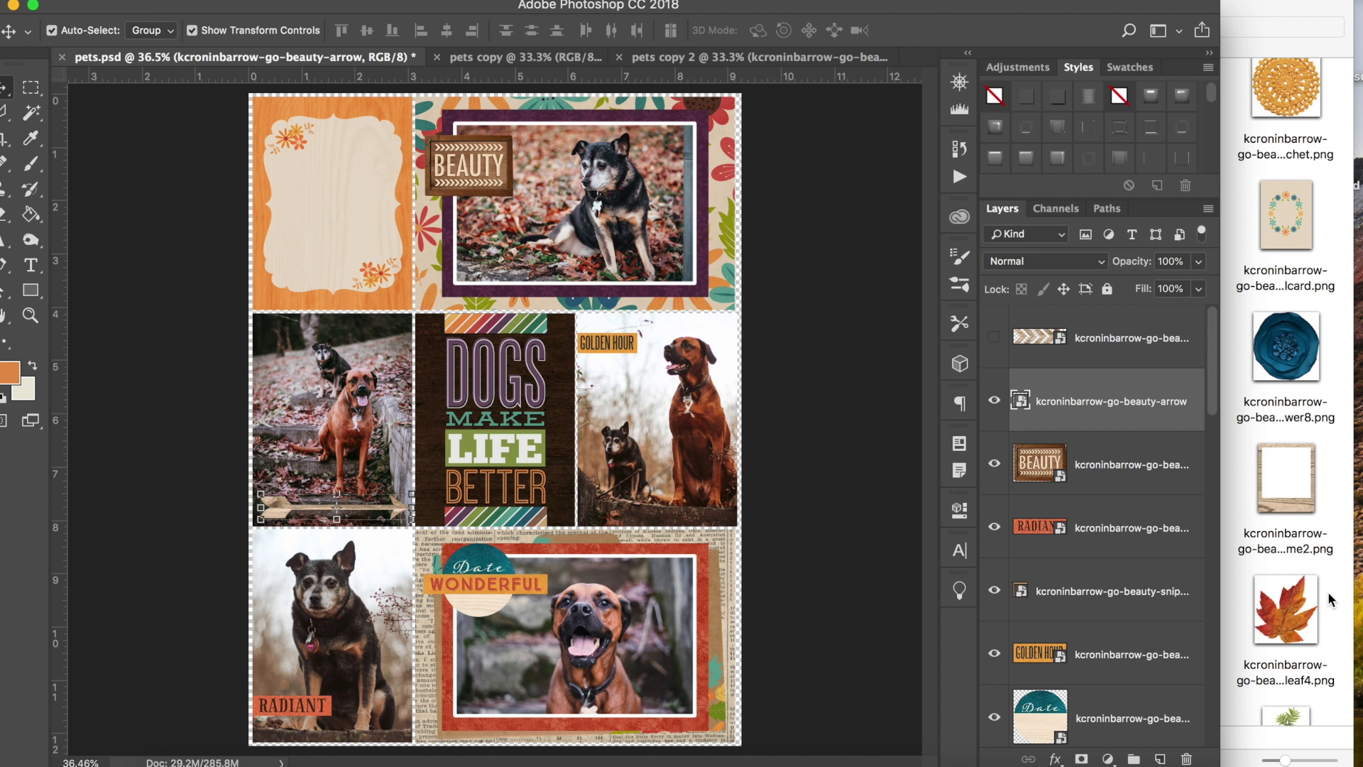
- Show the wooden chevron arrows, move them to the bottom-right card and scale them to about 47% at its lower corner
left_click(994, 341)
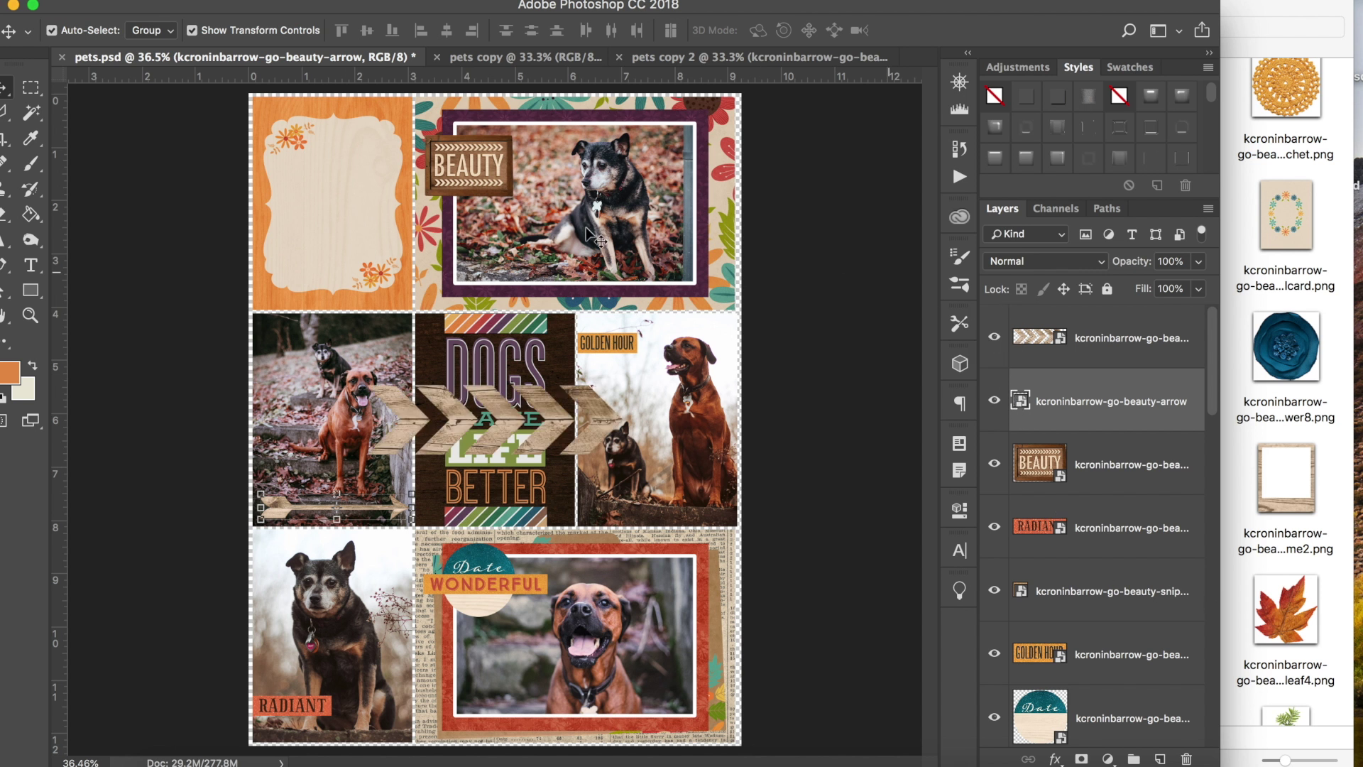
left_click(458, 424)
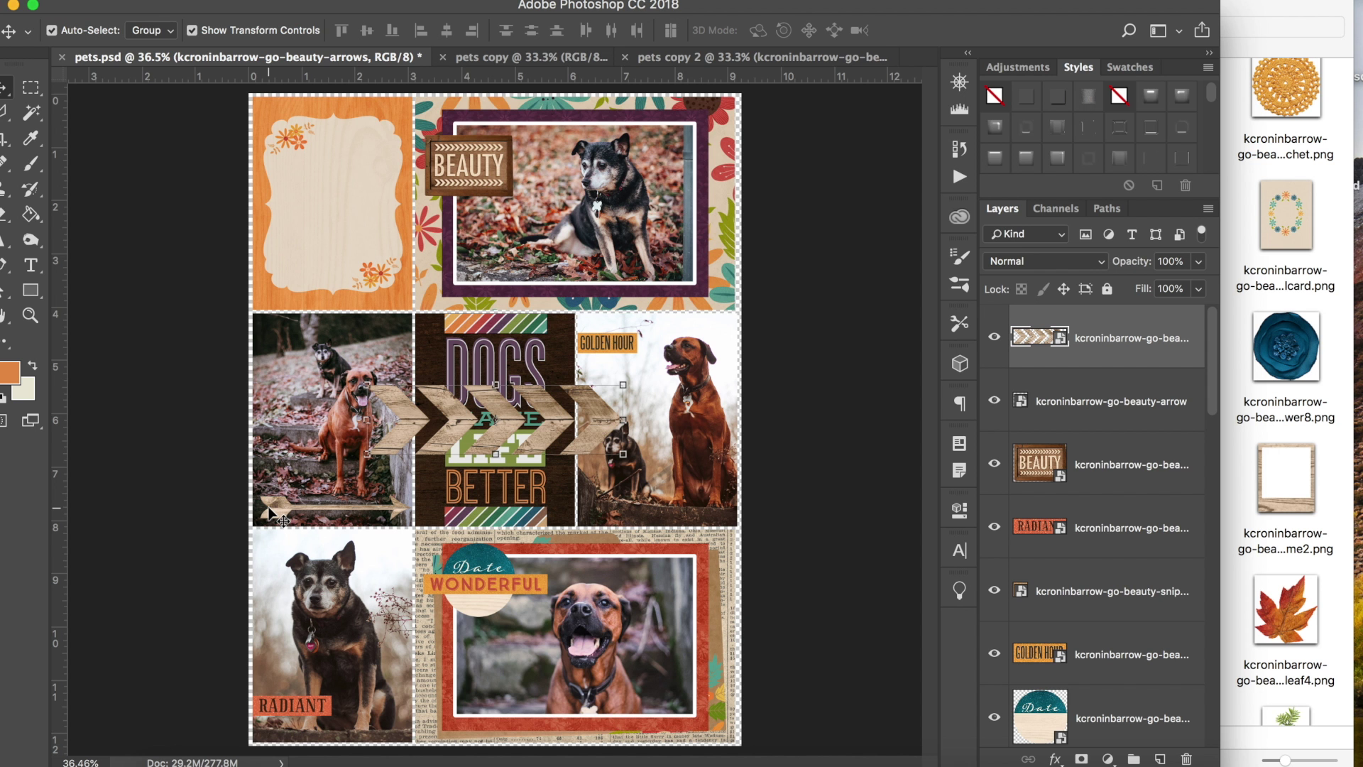
left_click(283, 511)
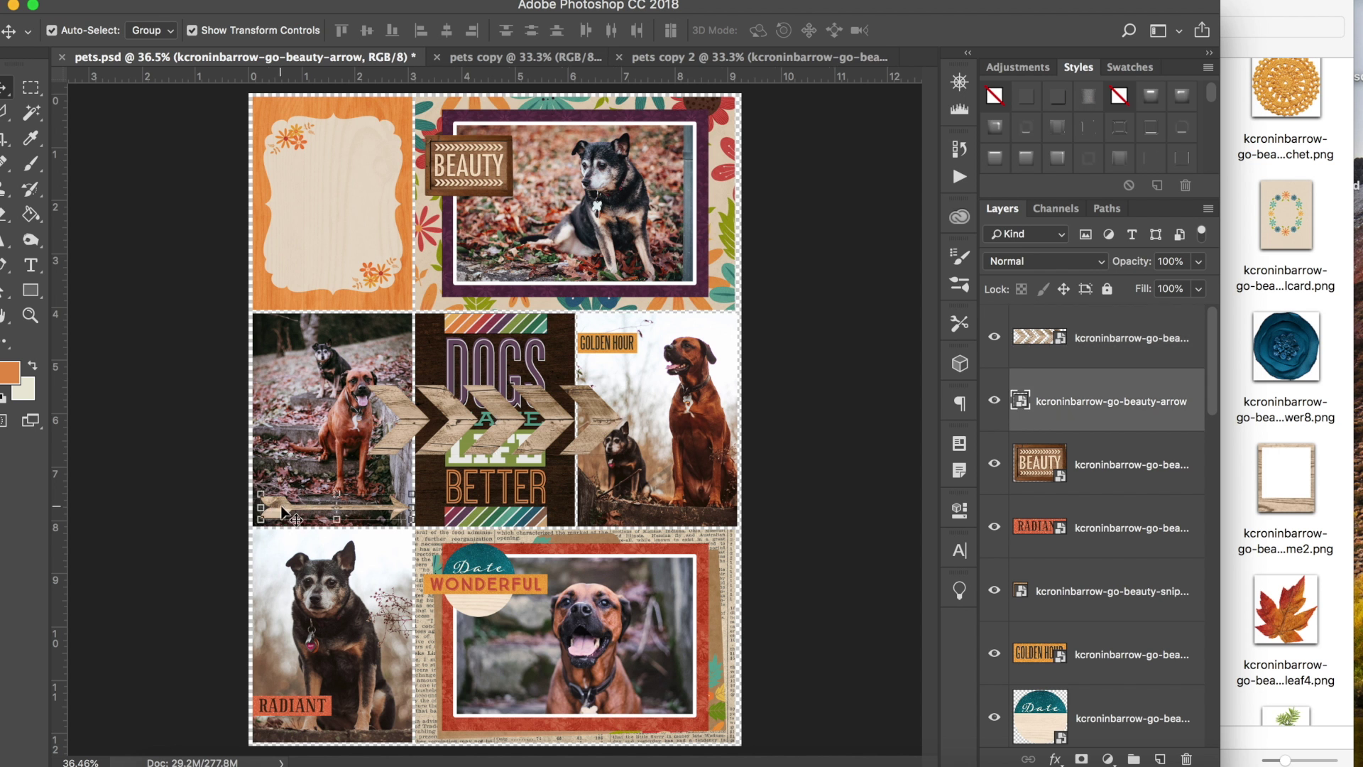
left_click_drag(460, 443, 547, 719)
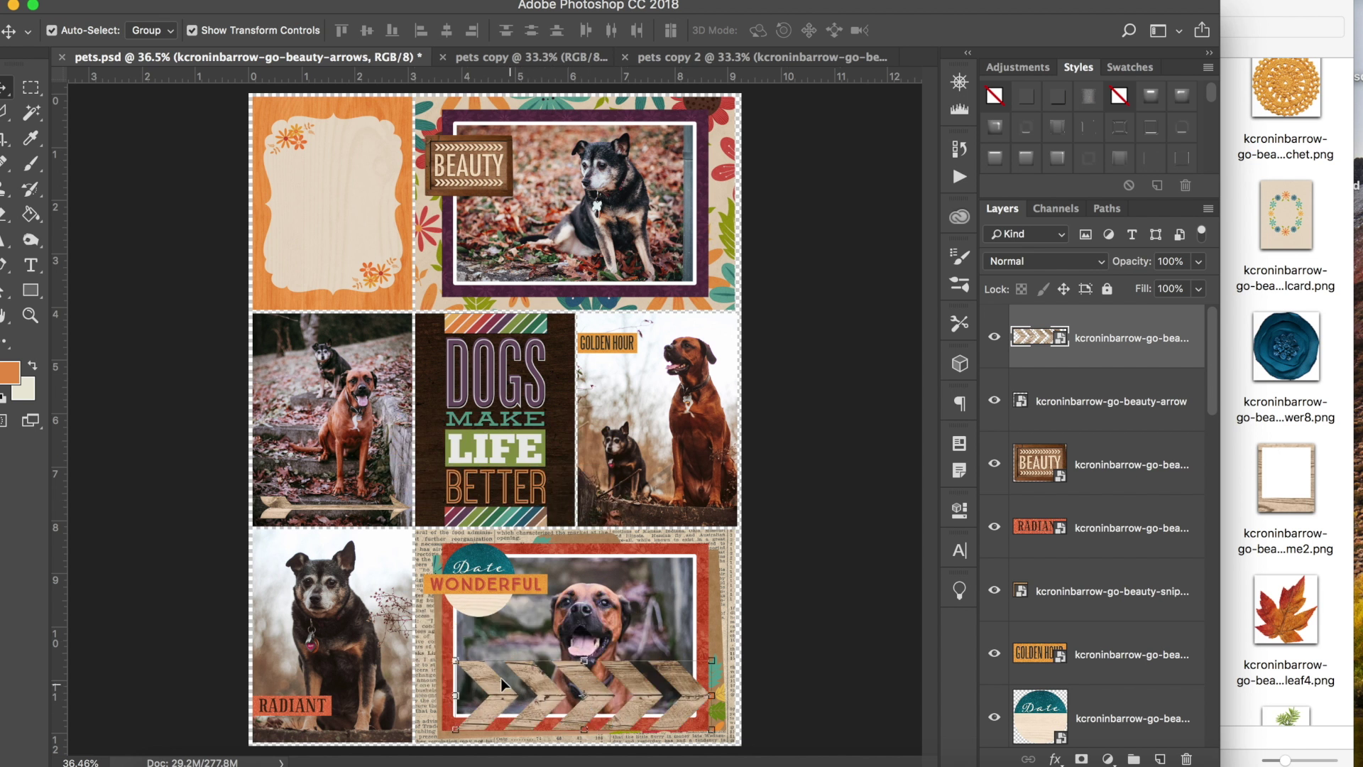
left_click_drag(453, 652, 592, 700)
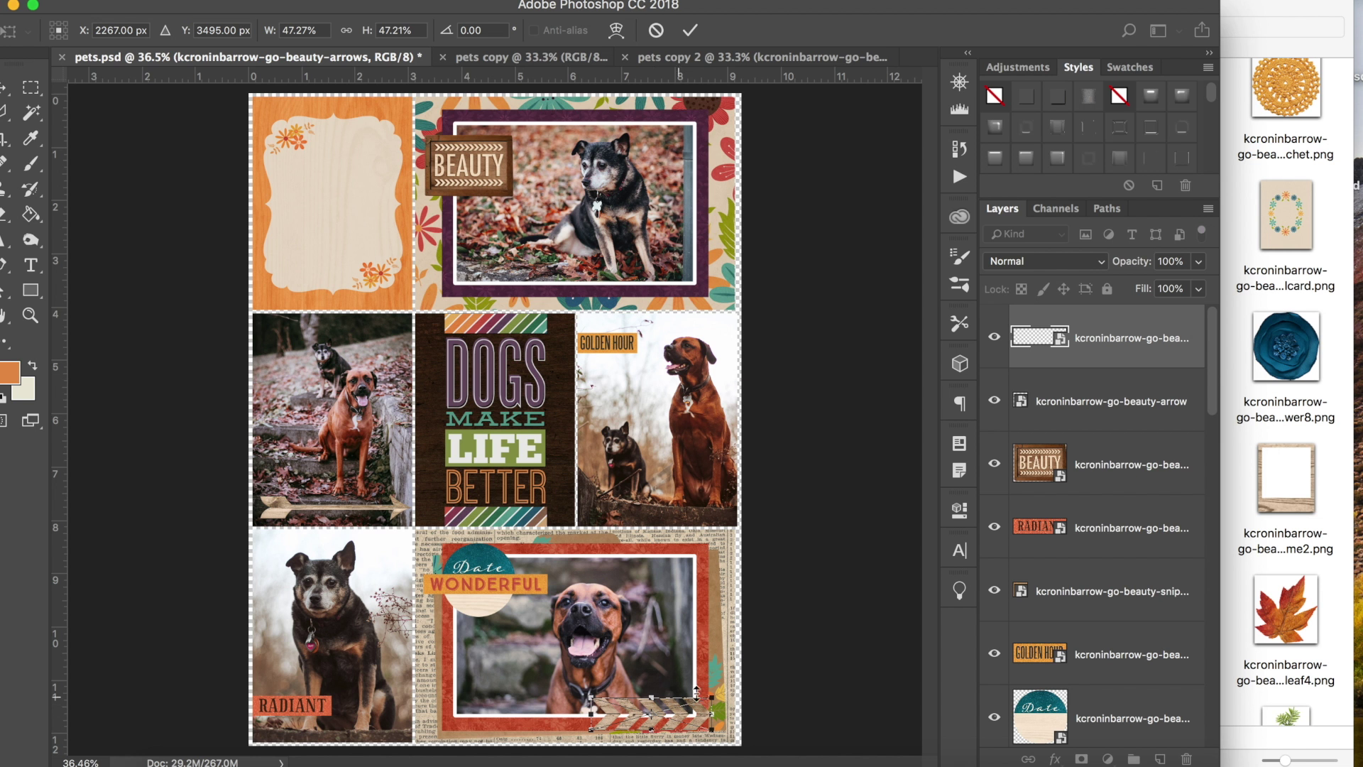
- Turn the chevron arrows to point left and shift them to overlap the right edge of the red photo mat
left_click_drag(697, 690, 540, 765)
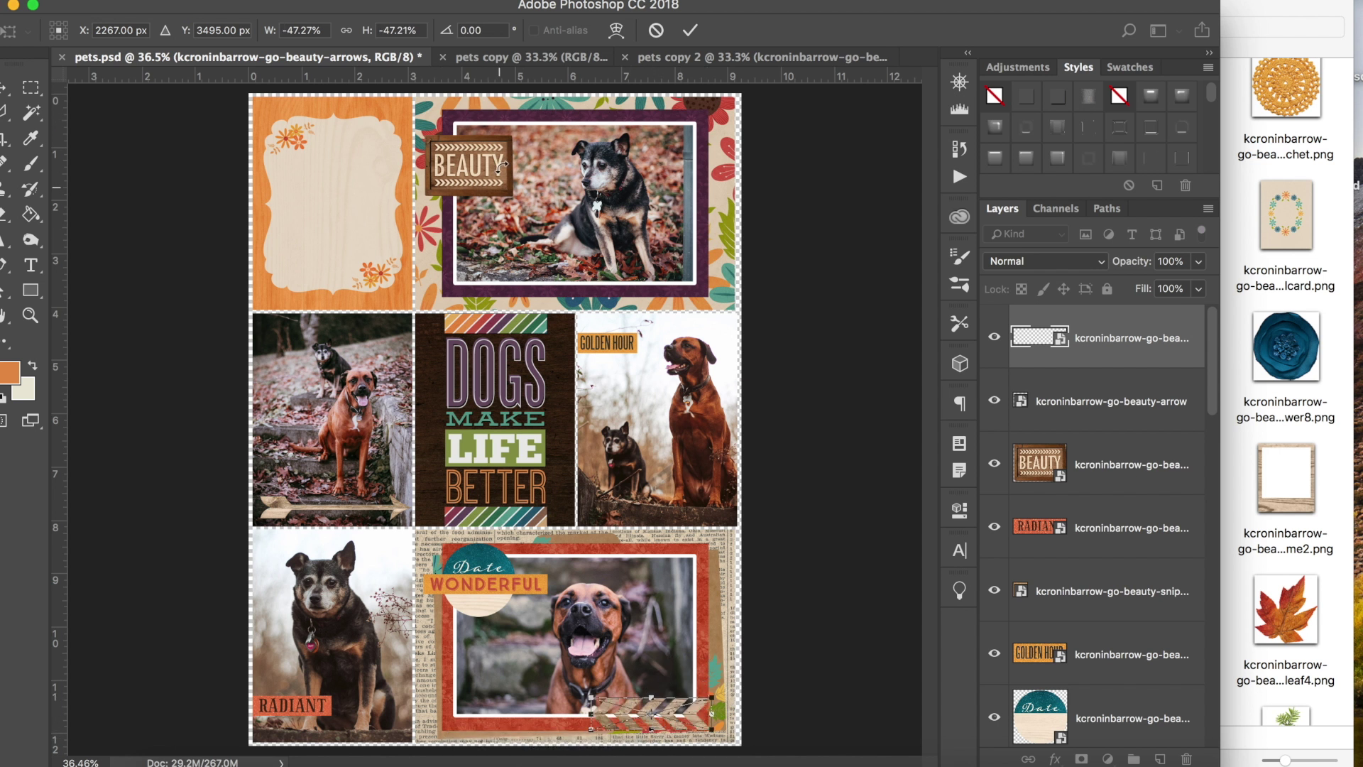
left_click_drag(673, 720, 695, 717)
key("Return")
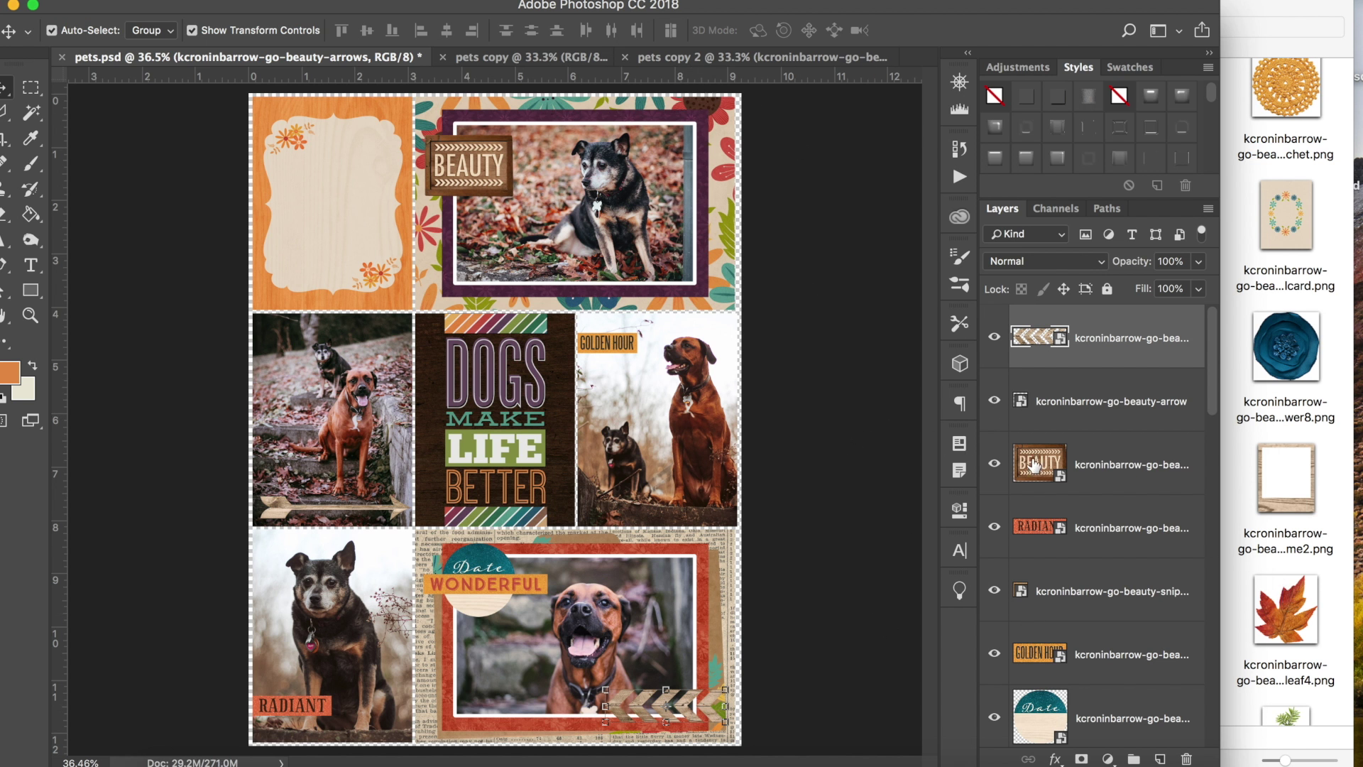
- Switch to Finder and browse the Great Outdoors - Beauty elements, previewing the leaf2 and leaf3 images
left_click(1285, 378)
scroll(1285, 380, "up", 5)
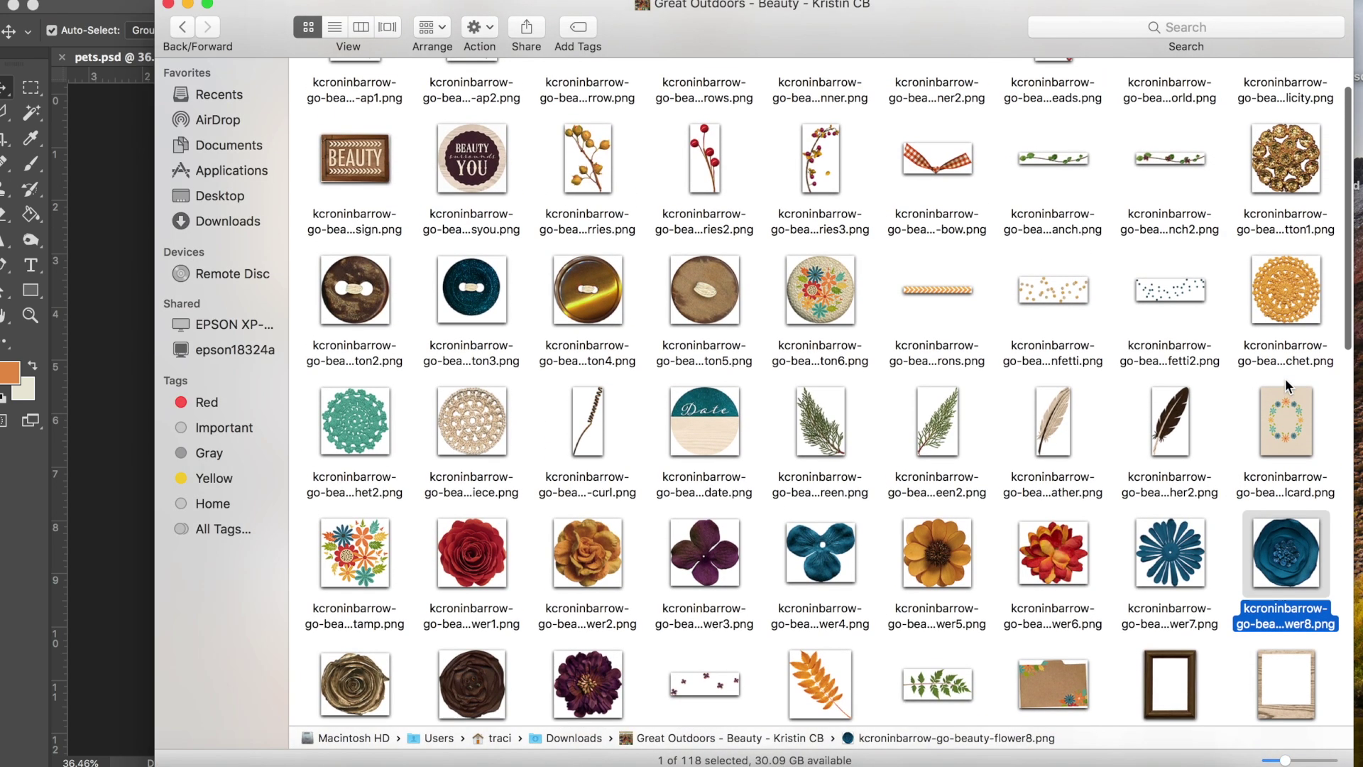
scroll(1287, 387, "up", 2)
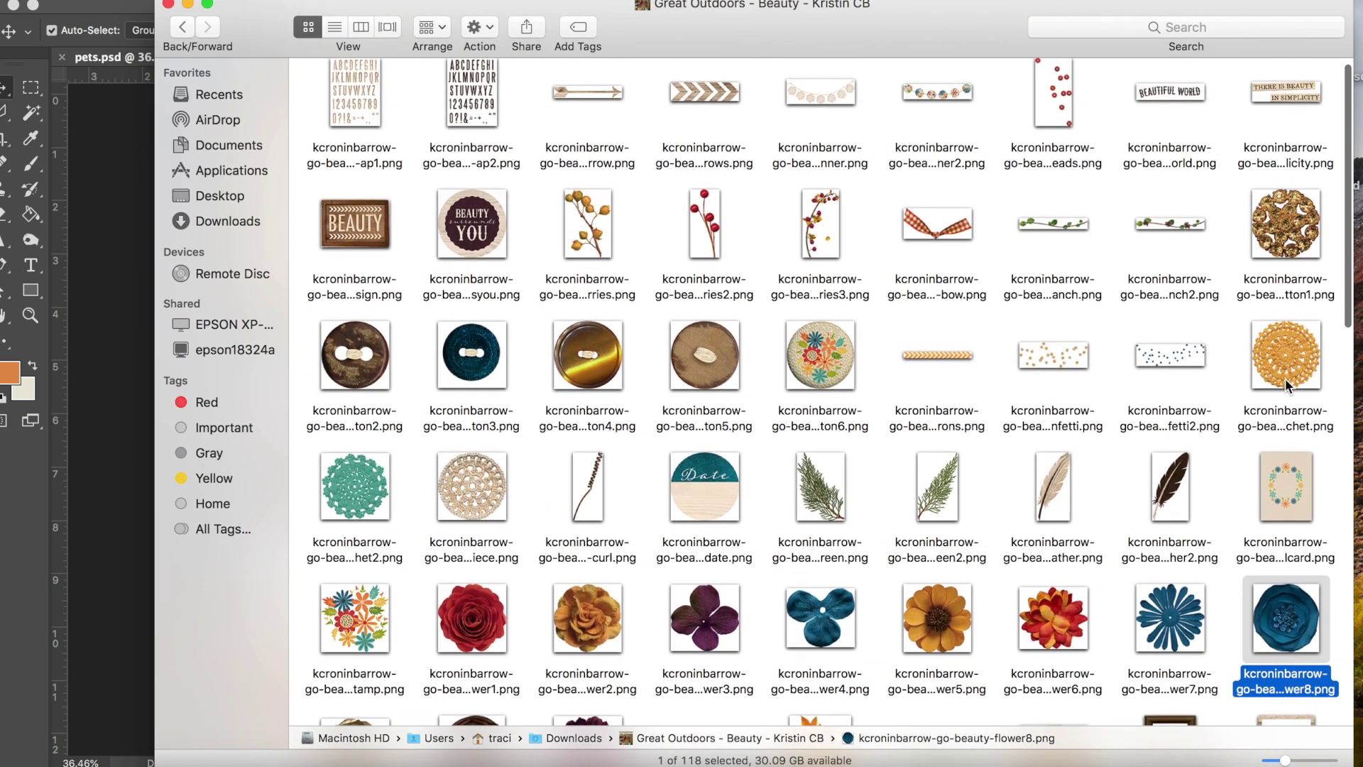
scroll(1287, 384, "down", 2)
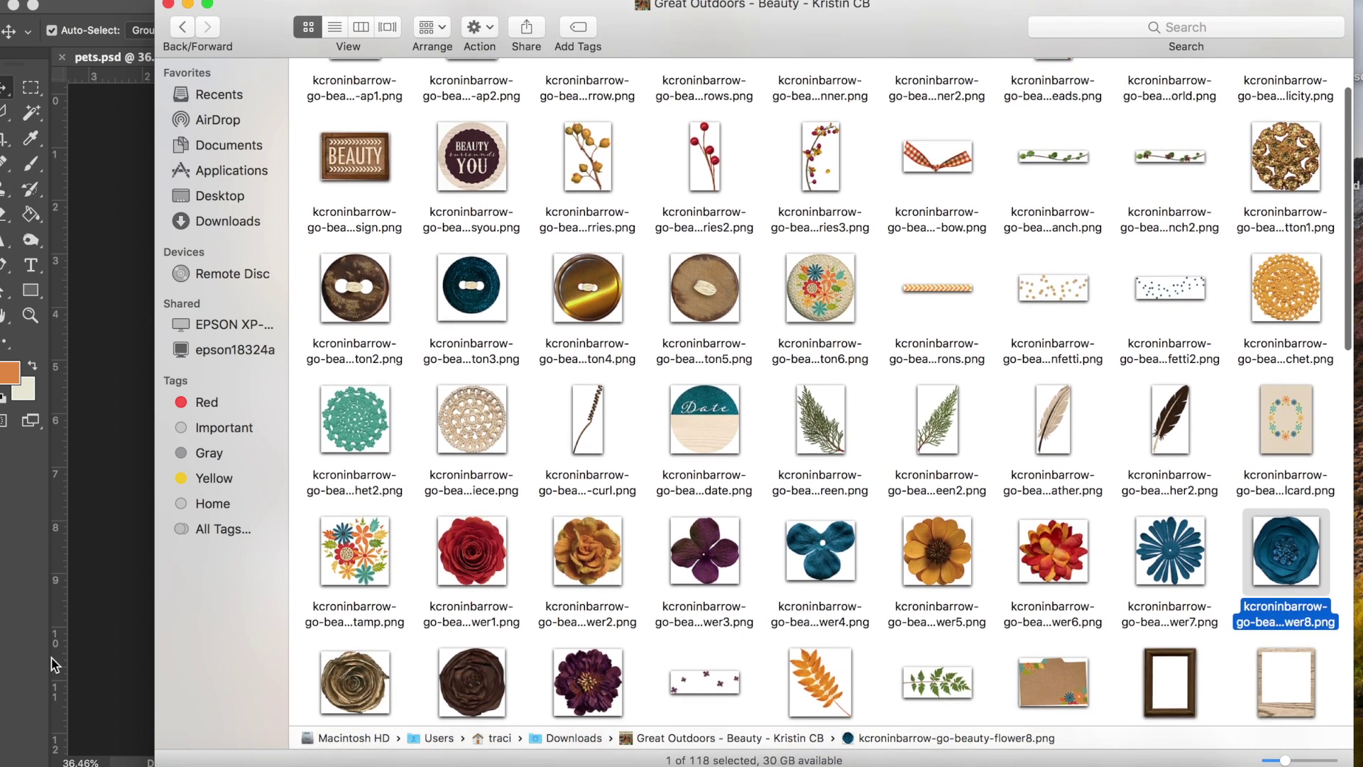
scroll(902, 527, "down", 10)
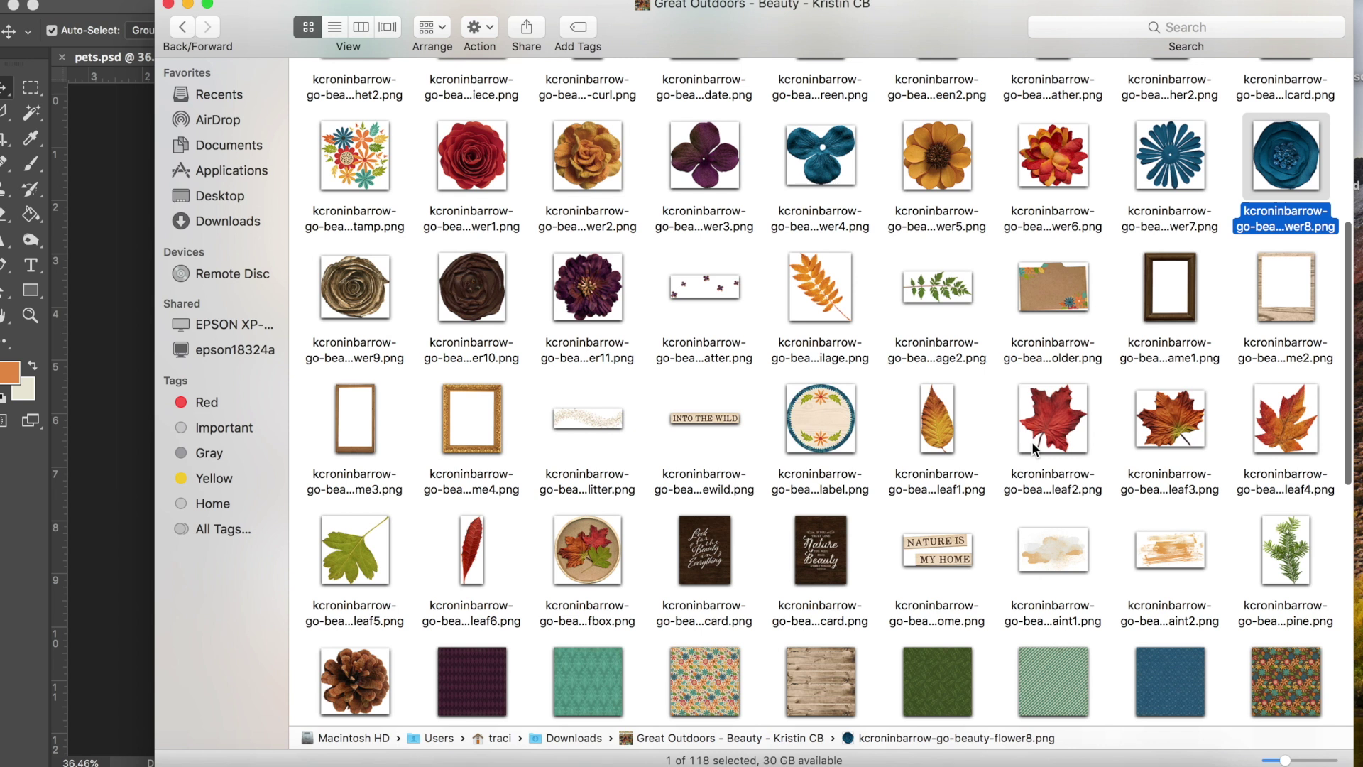
left_click(1034, 447)
key("space")
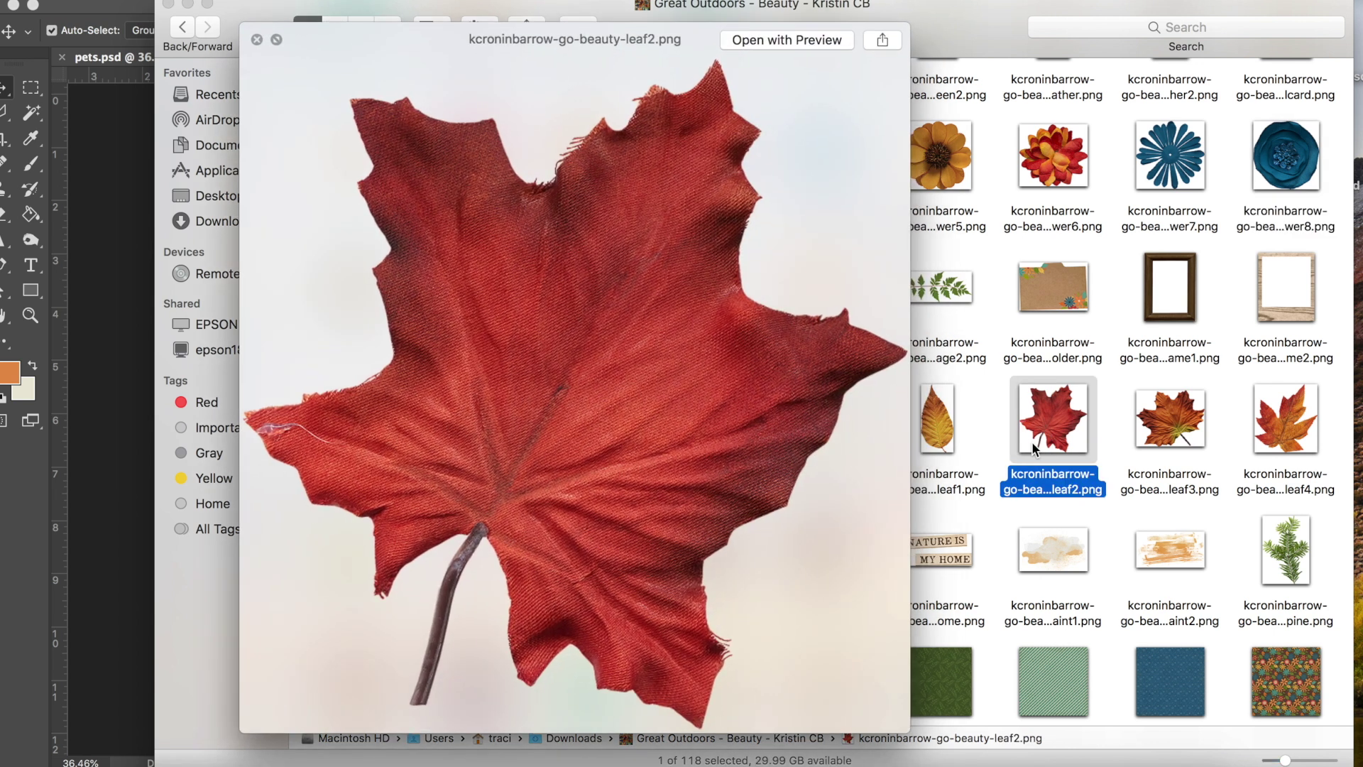
left_click(1187, 438)
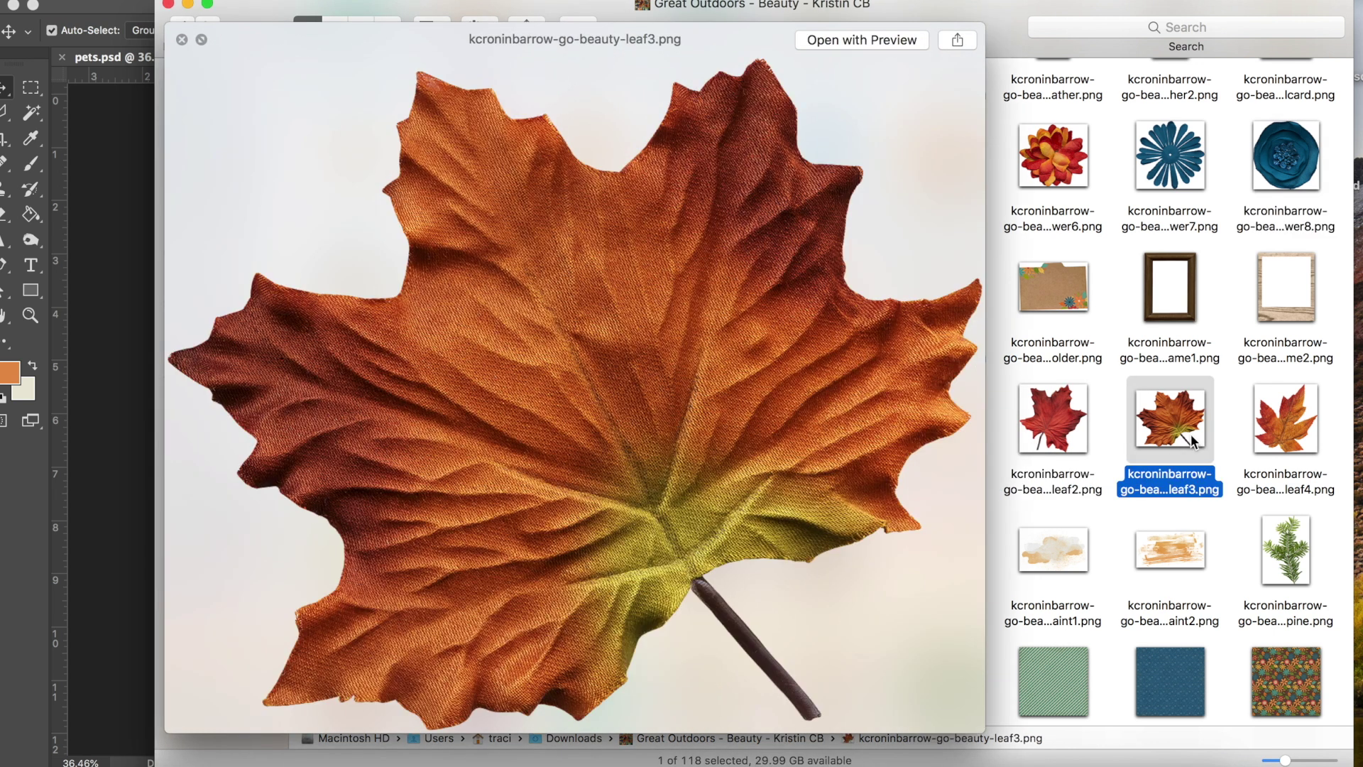
key("space")
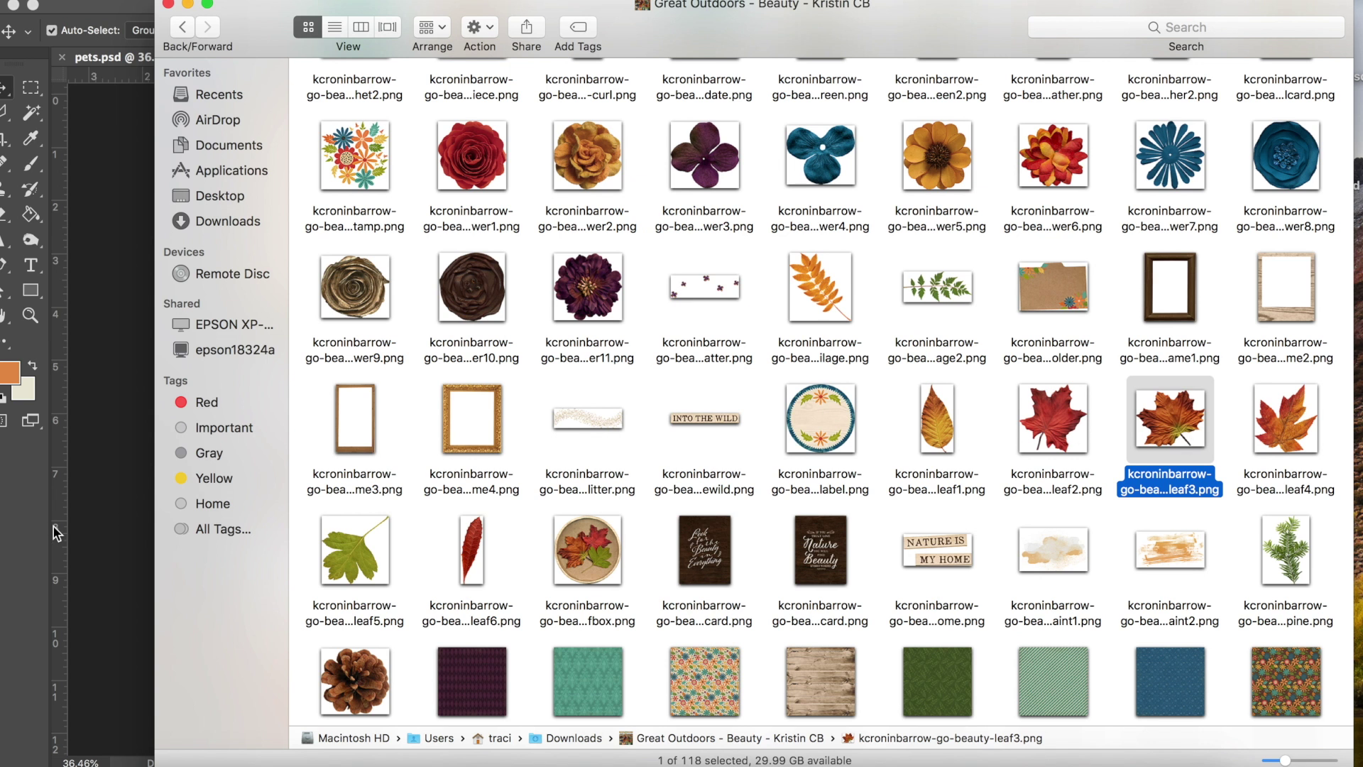
- Browse the Great Outdoors - Beauty kit images in Finder, checking the leaf, paper and ribbon files against the page
left_click(147, 547)
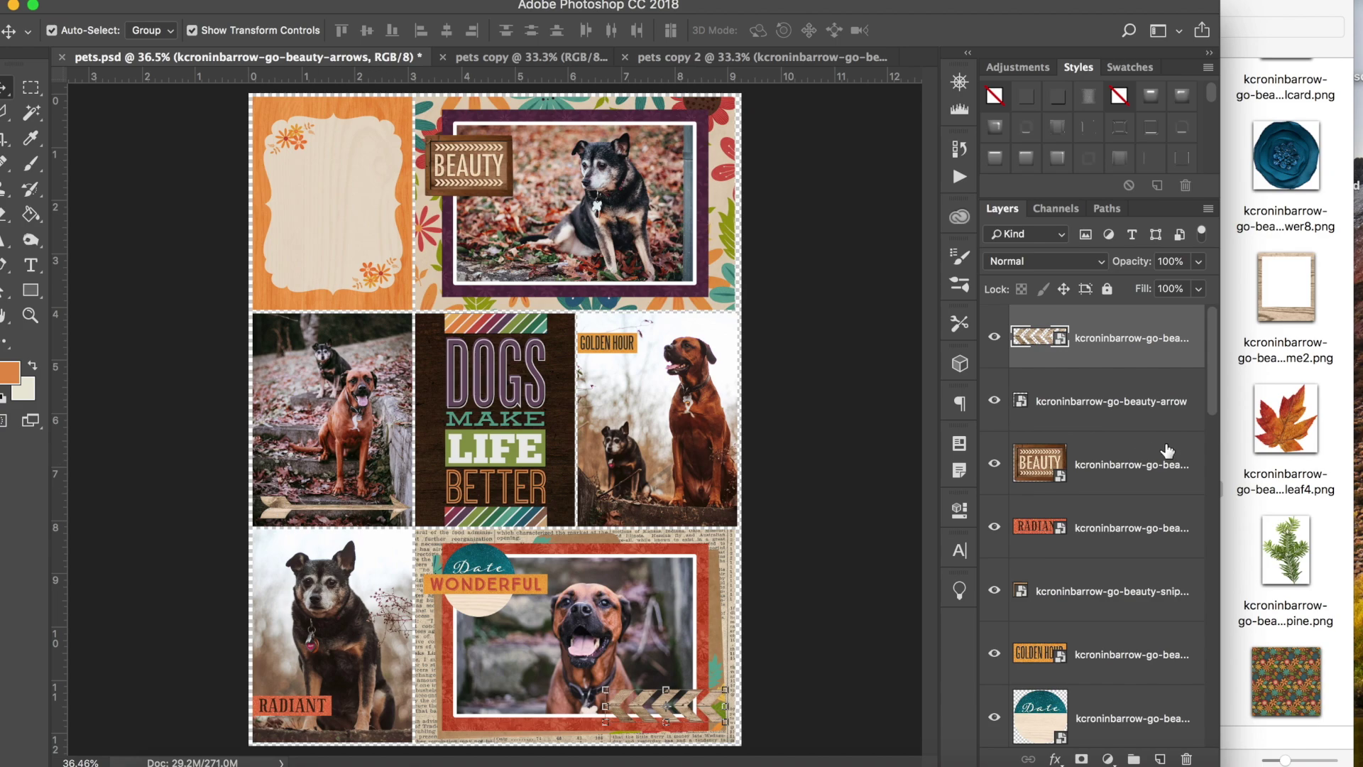
left_click(1280, 488)
scroll(1280, 488, "down", 5)
scroll(1280, 488, "down", 5)
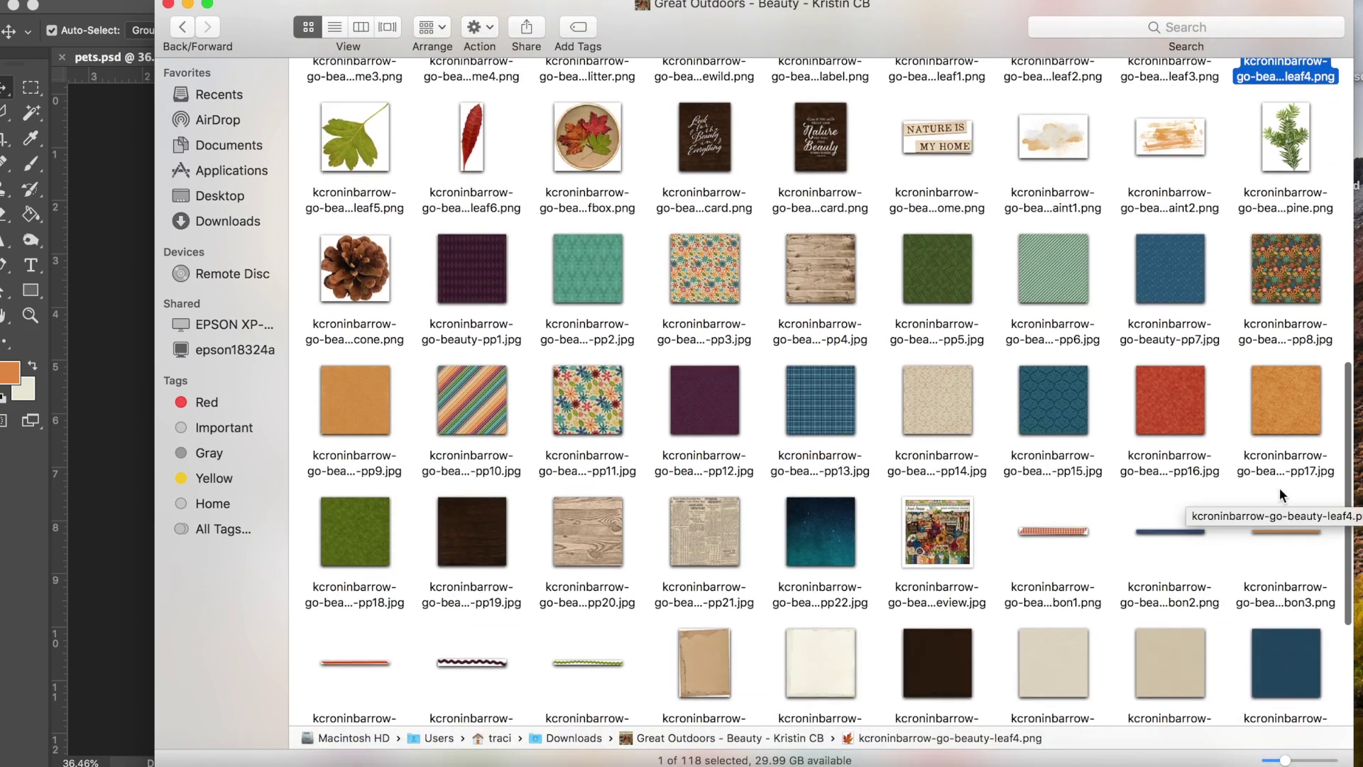
scroll(1280, 505, "up", 6)
scroll(1280, 504, "up", 8)
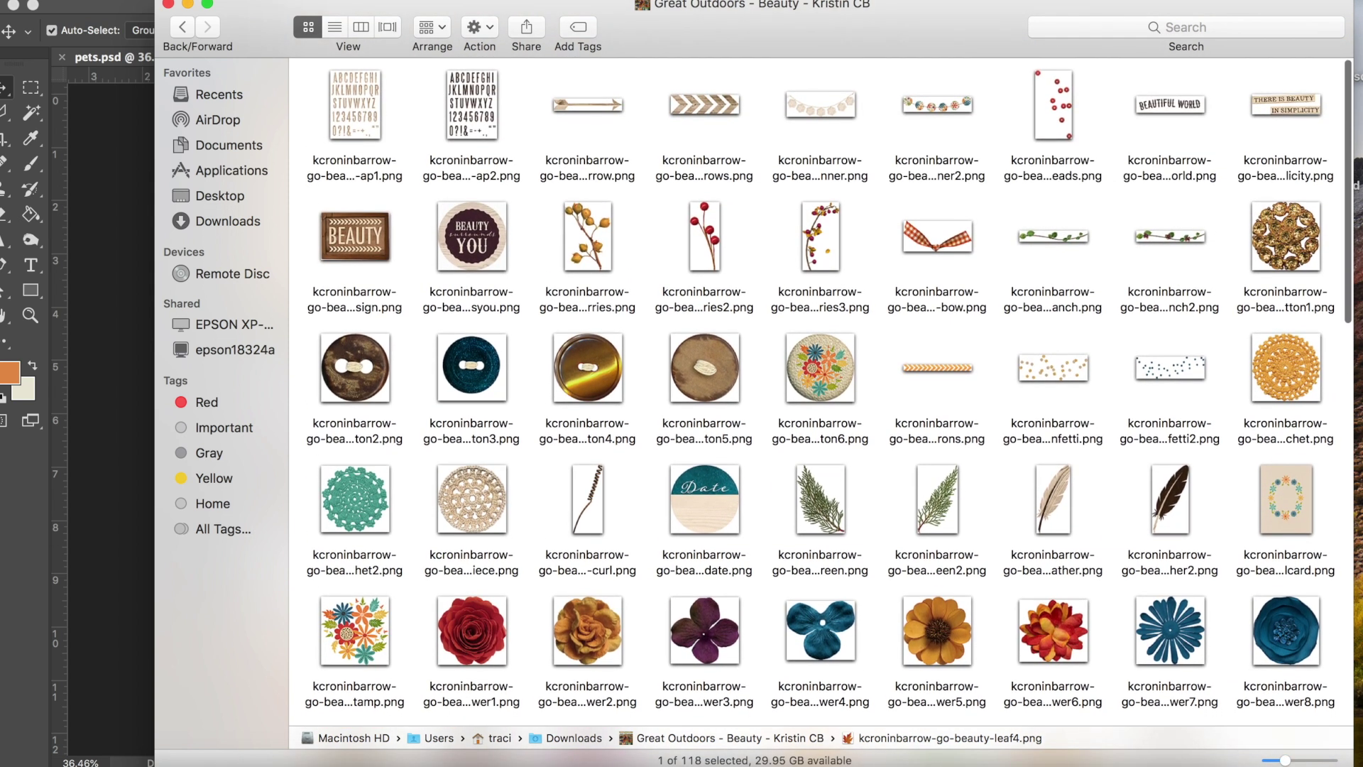
- Switch back to Photoshop and set up the Custom Shape tool with the solid heart shape
left_click(124, 438)
left_click(32, 291)
left_click(38, 297)
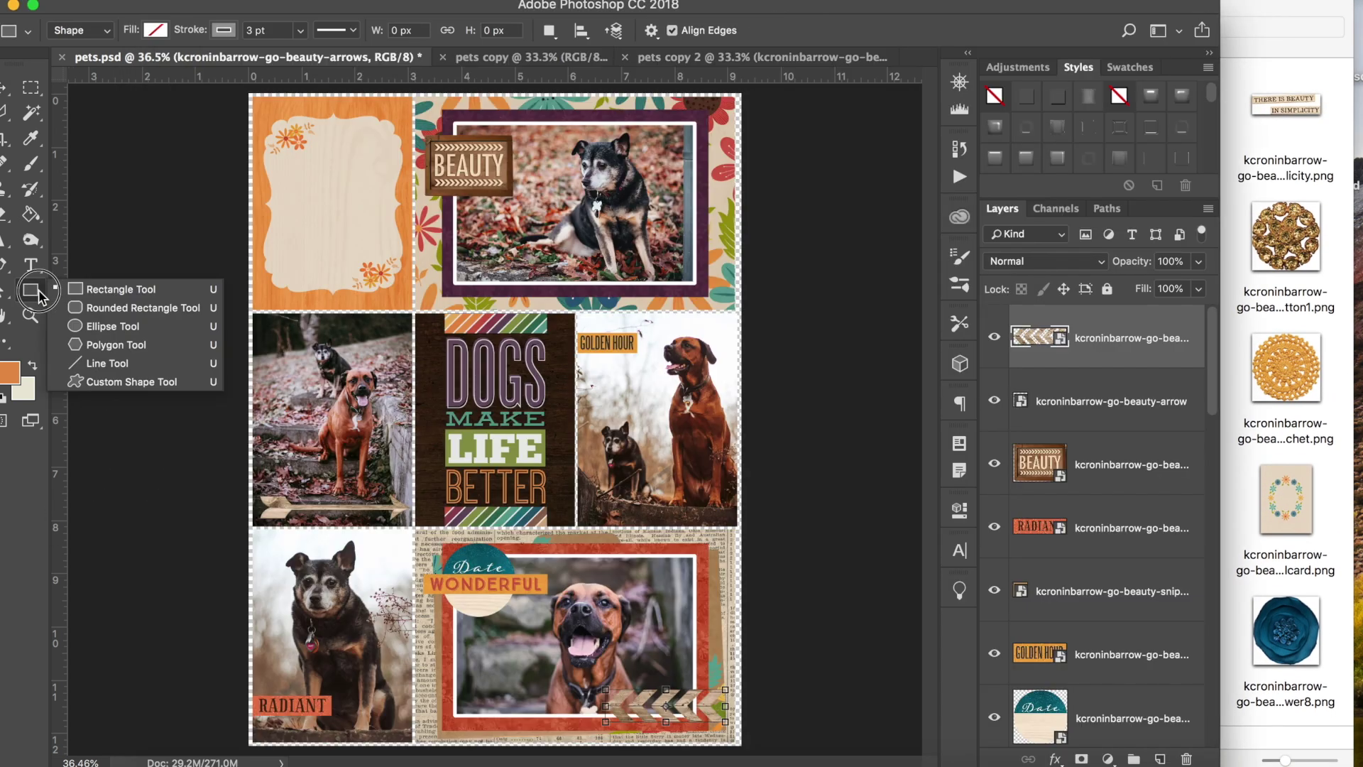
left_click(118, 384)
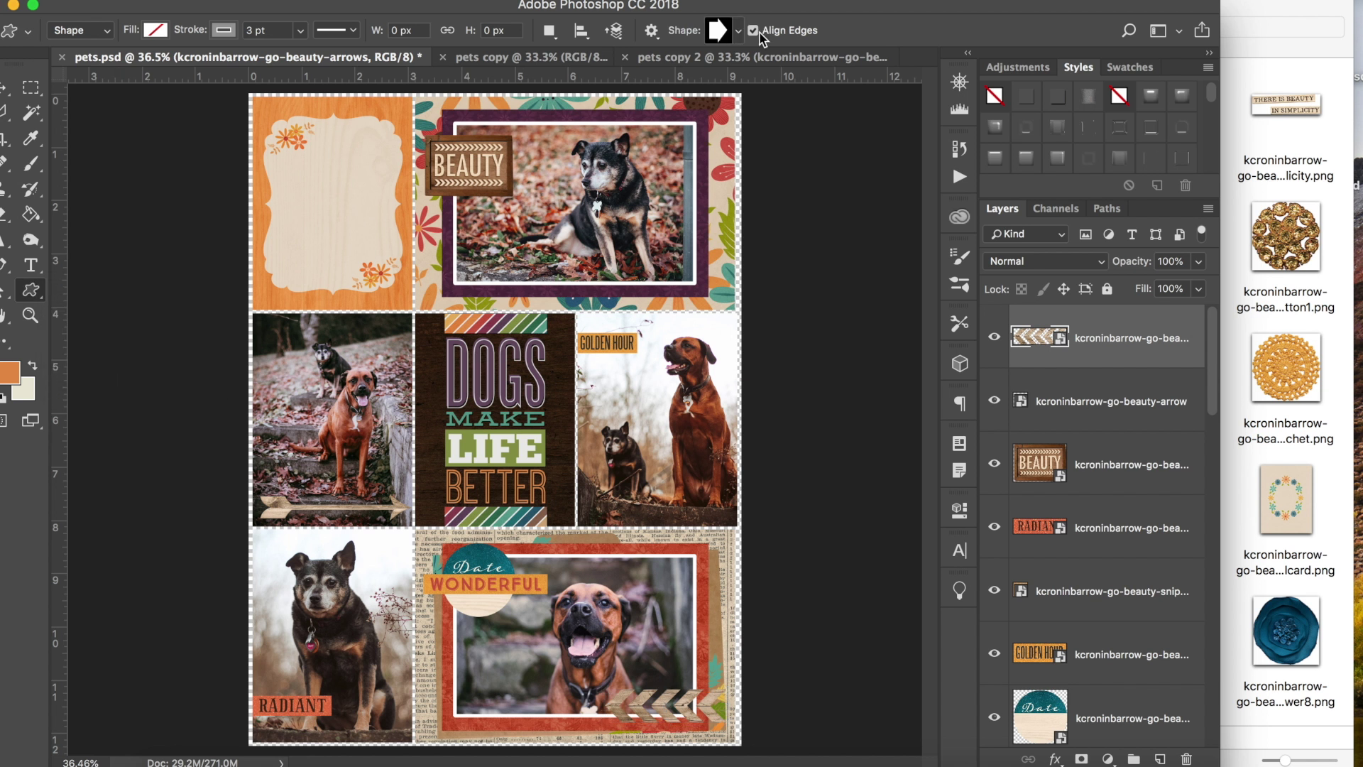
left_click(729, 31)
left_click(753, 467)
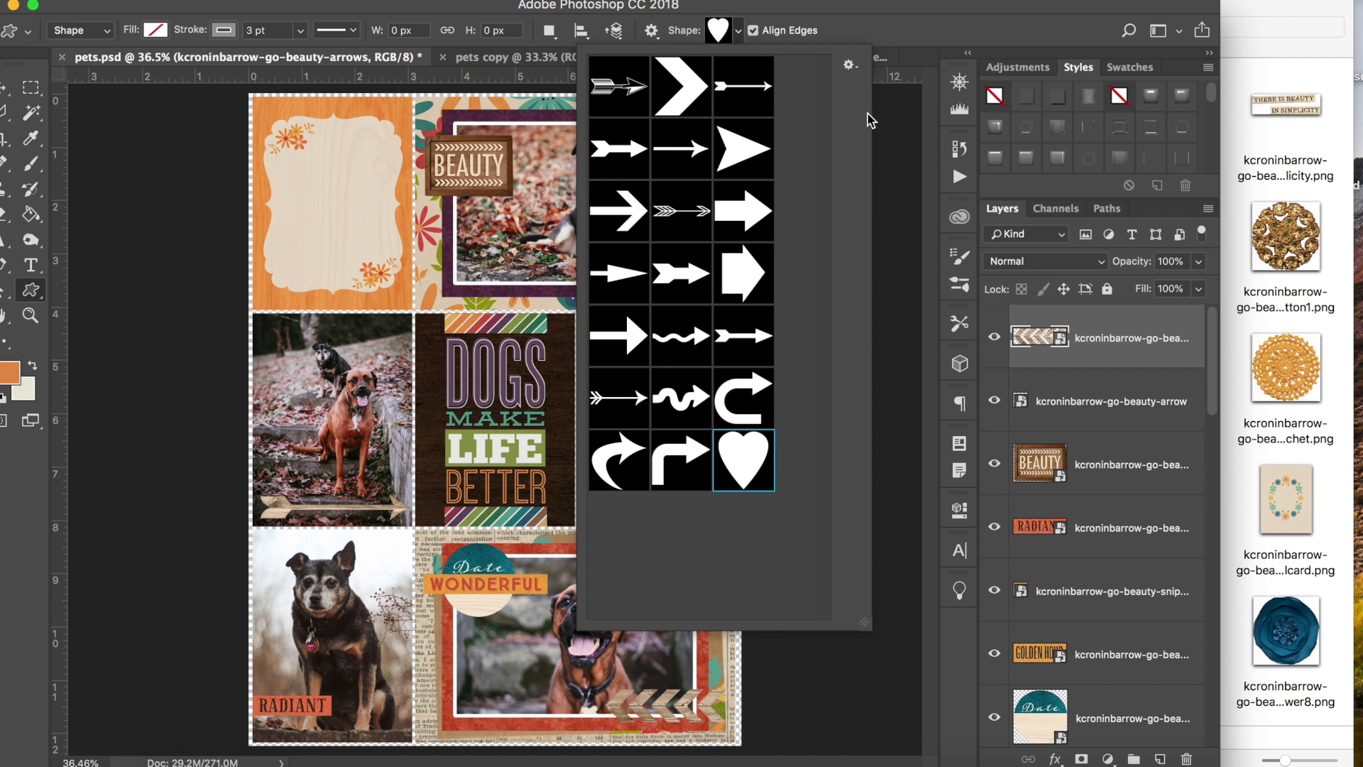
left_click(849, 64)
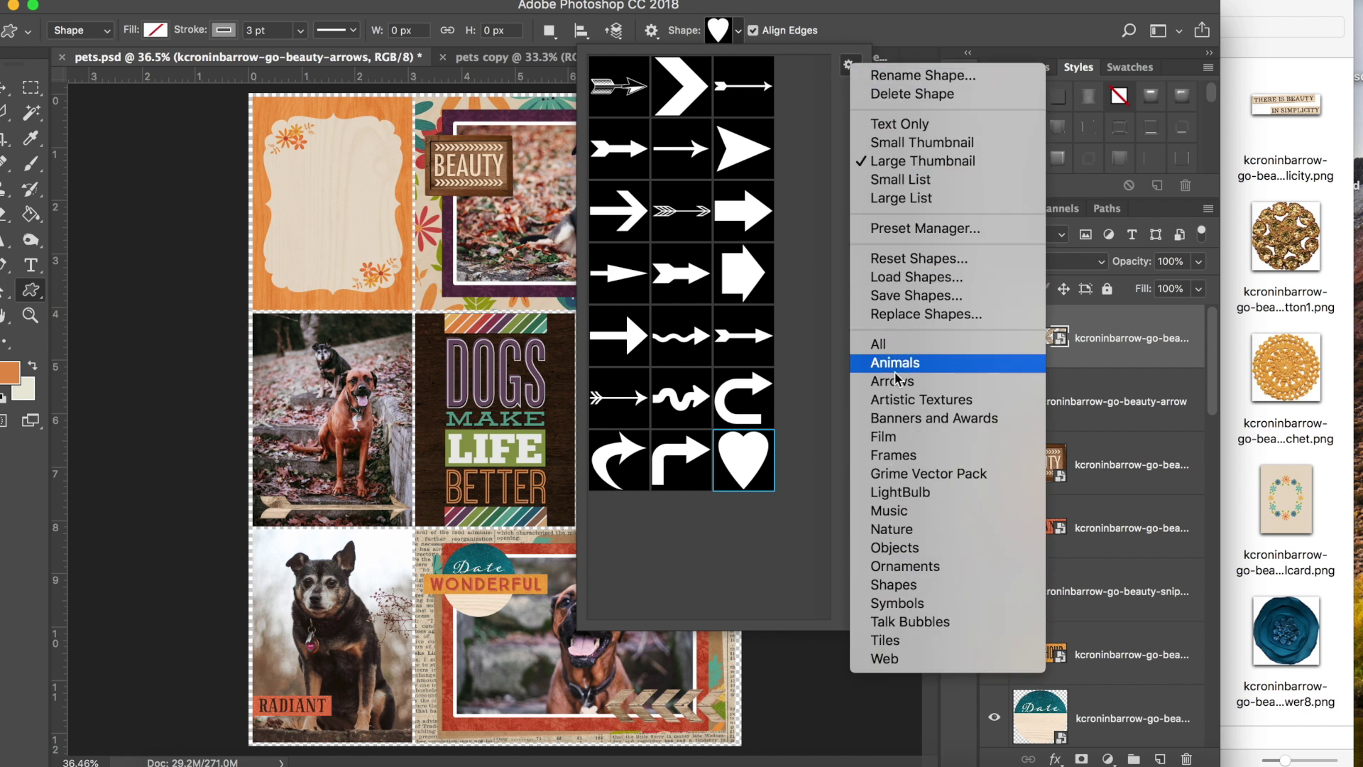
left_click(362, 355)
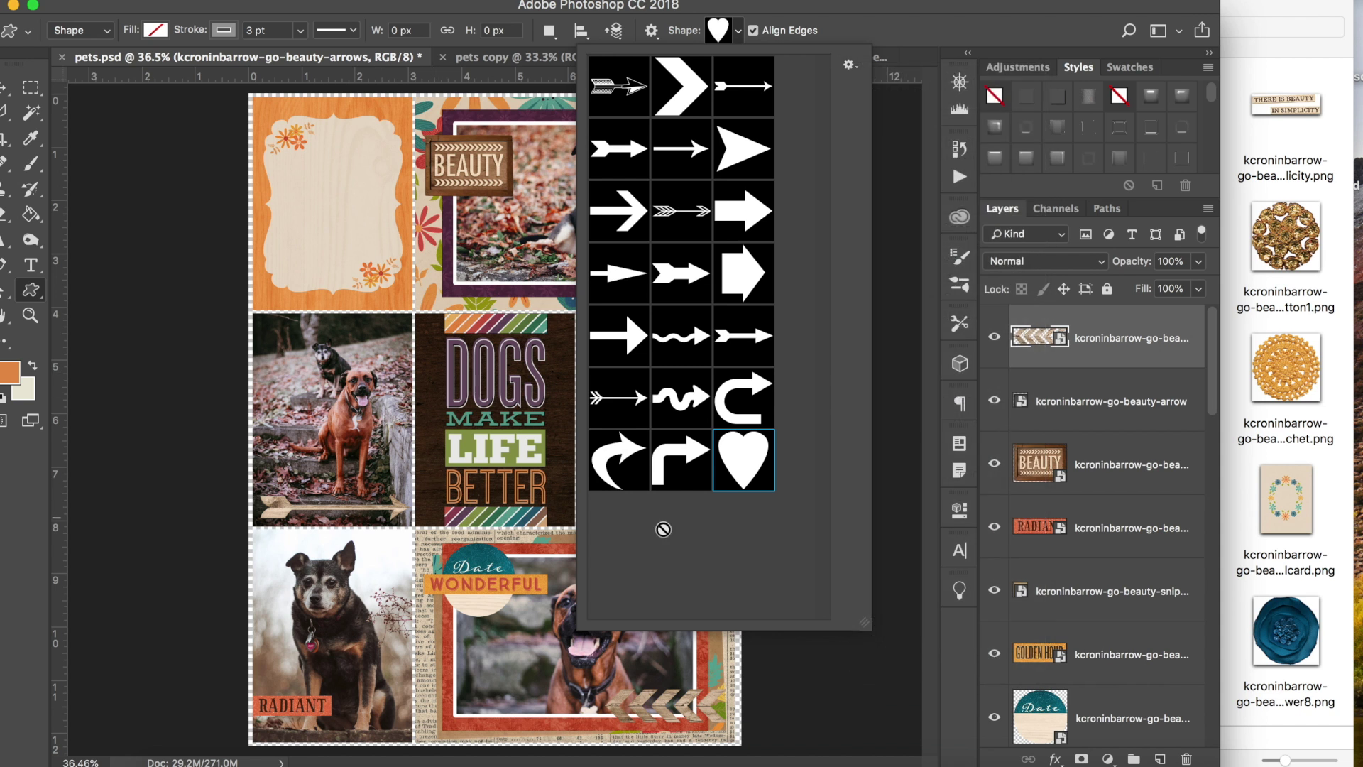
left_click(329, 455)
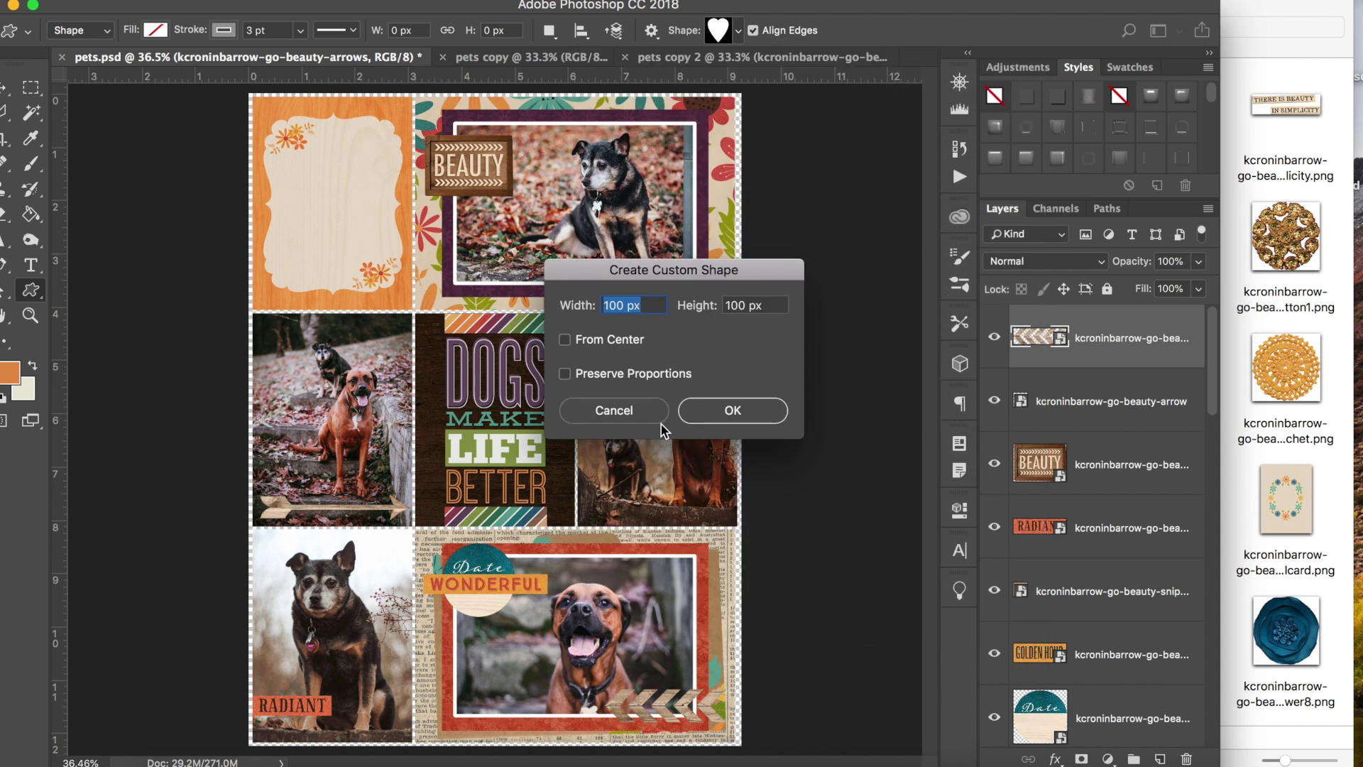
left_click(630, 406)
- Draw a heart about 0.52 by 0.6 in over the middle of the wooden arrow, with no stroke and a dark grey fill
scroll(629, 404, "up", 4)
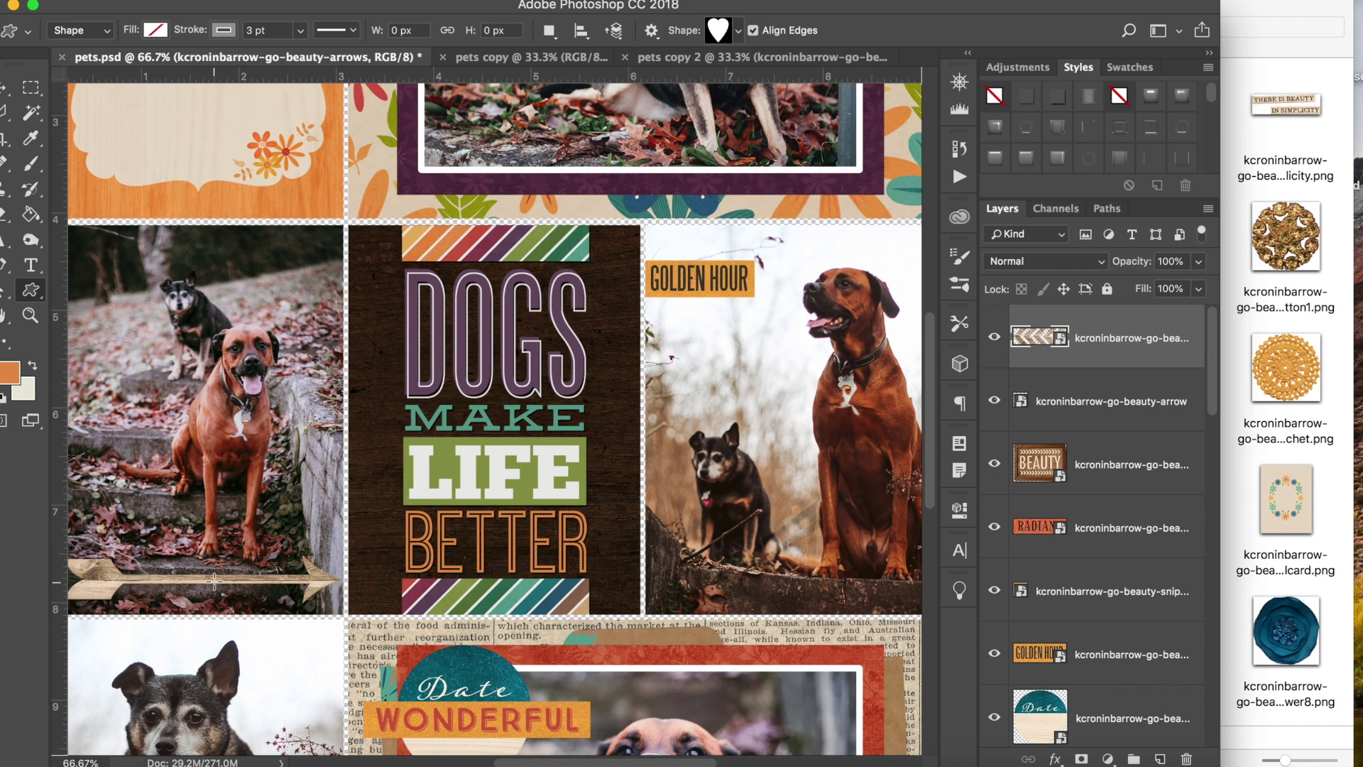
left_click_drag(206, 578, 169, 549)
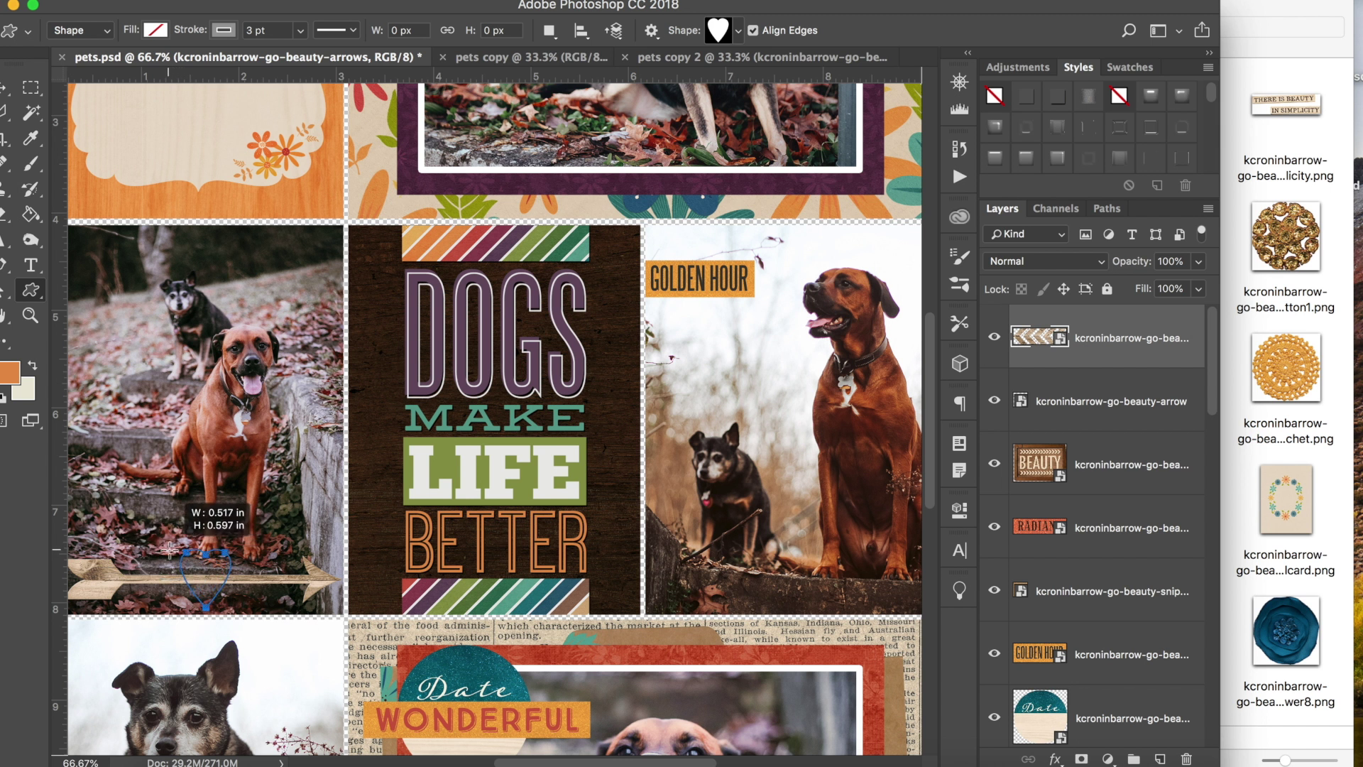
left_click(223, 32)
left_click(132, 69)
left_click(155, 32)
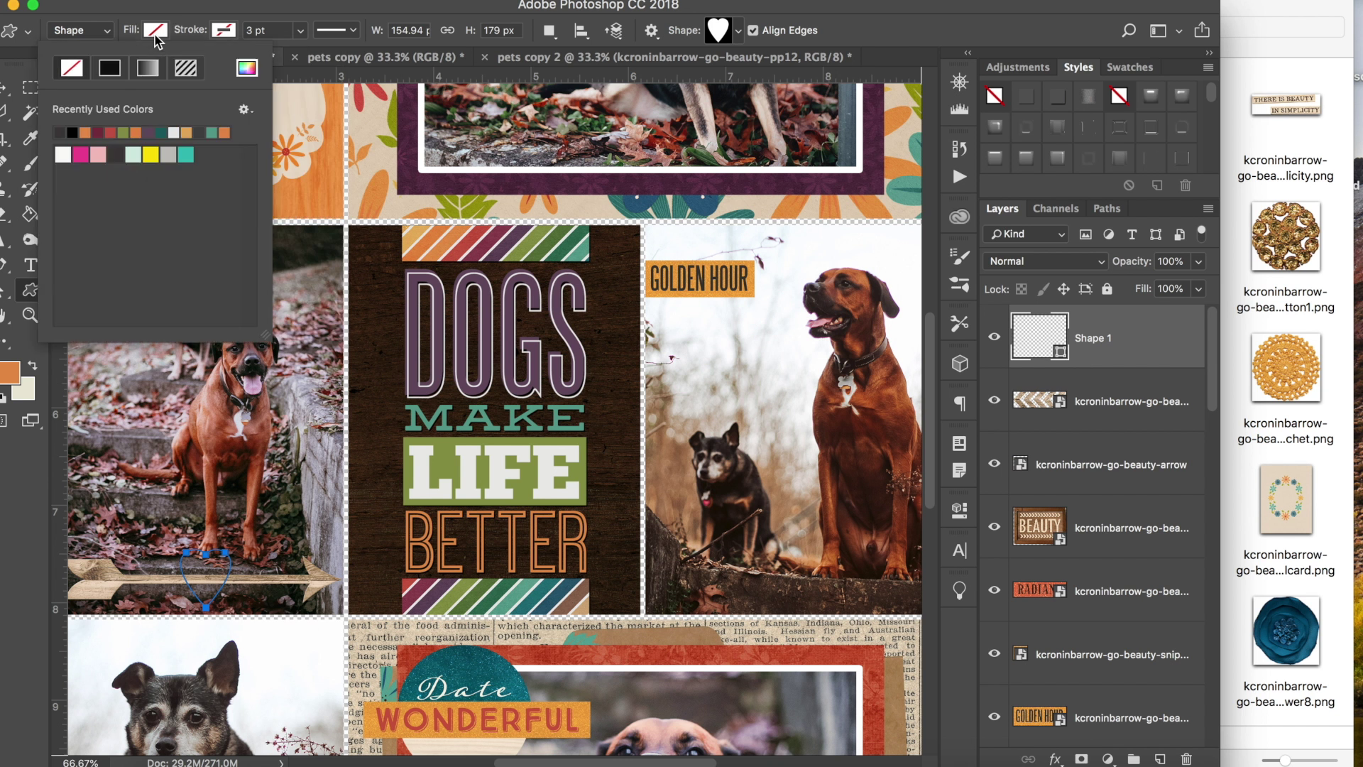
left_click(114, 157)
- Deepen the notch at the top of the heart by moving its centre anchor point down with Direct Selection
left_click(7, 87)
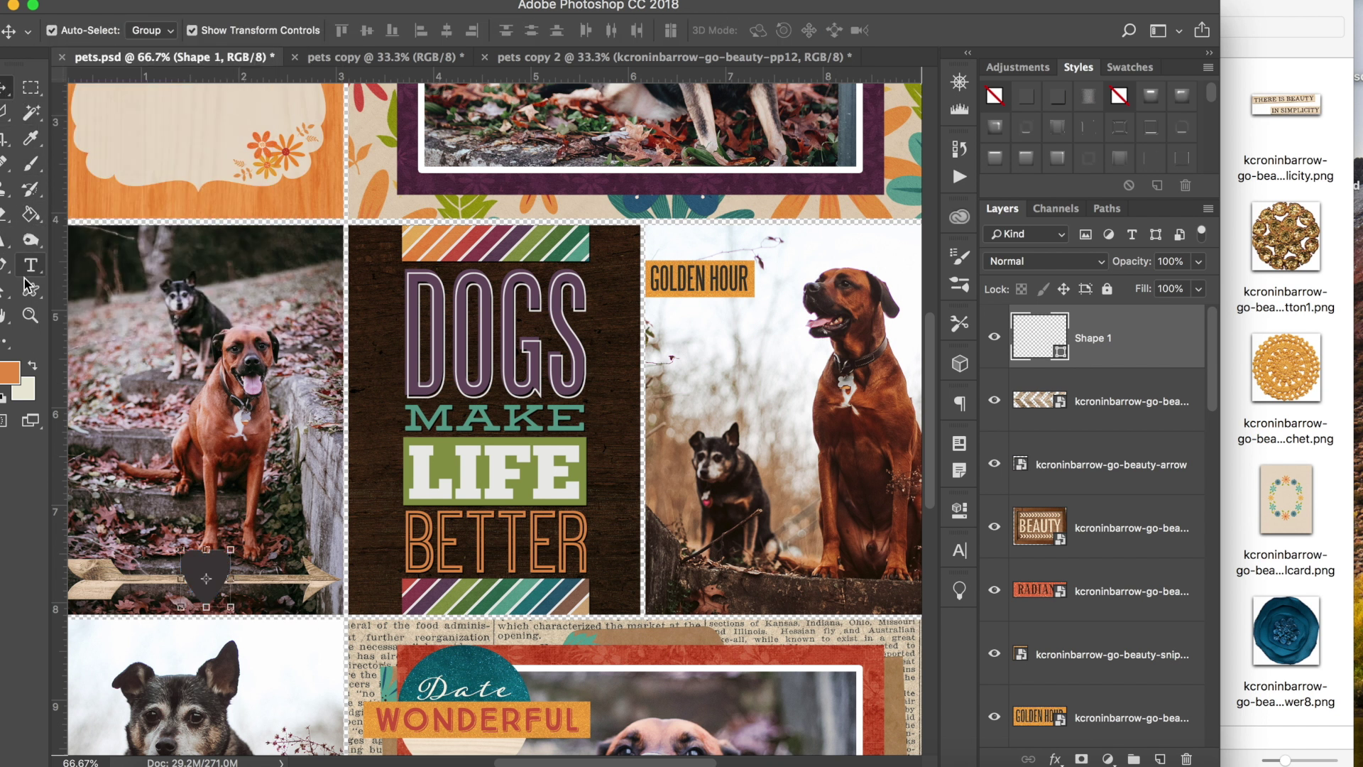
left_click(6, 267)
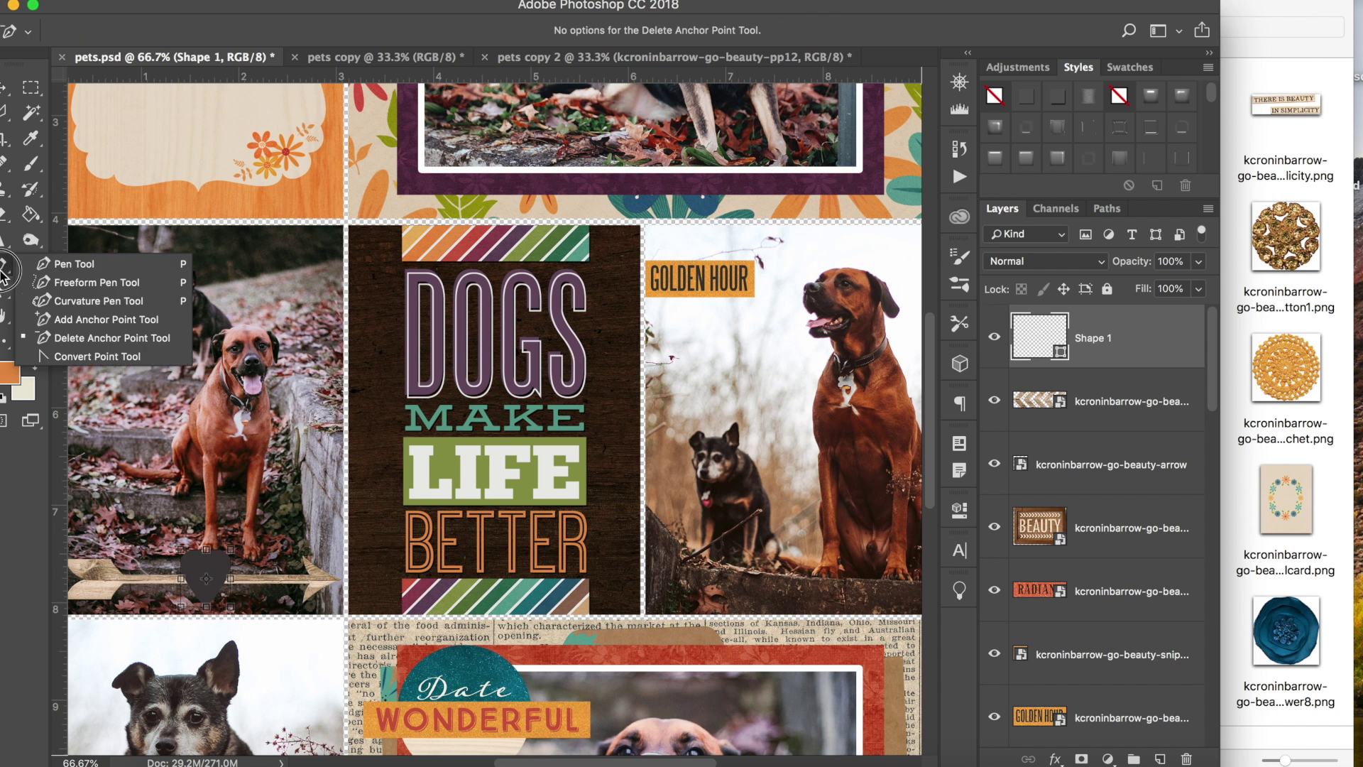
left_click(22, 157)
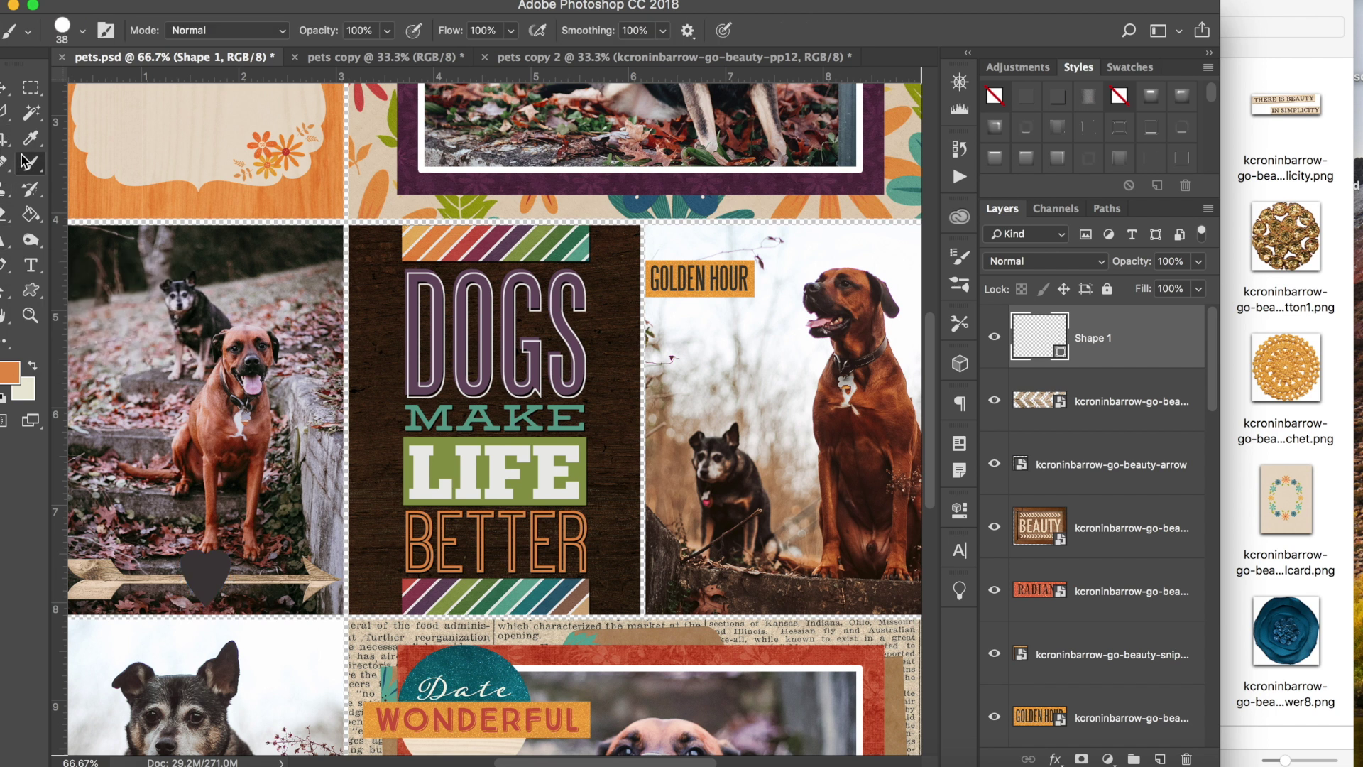
left_click(5, 288)
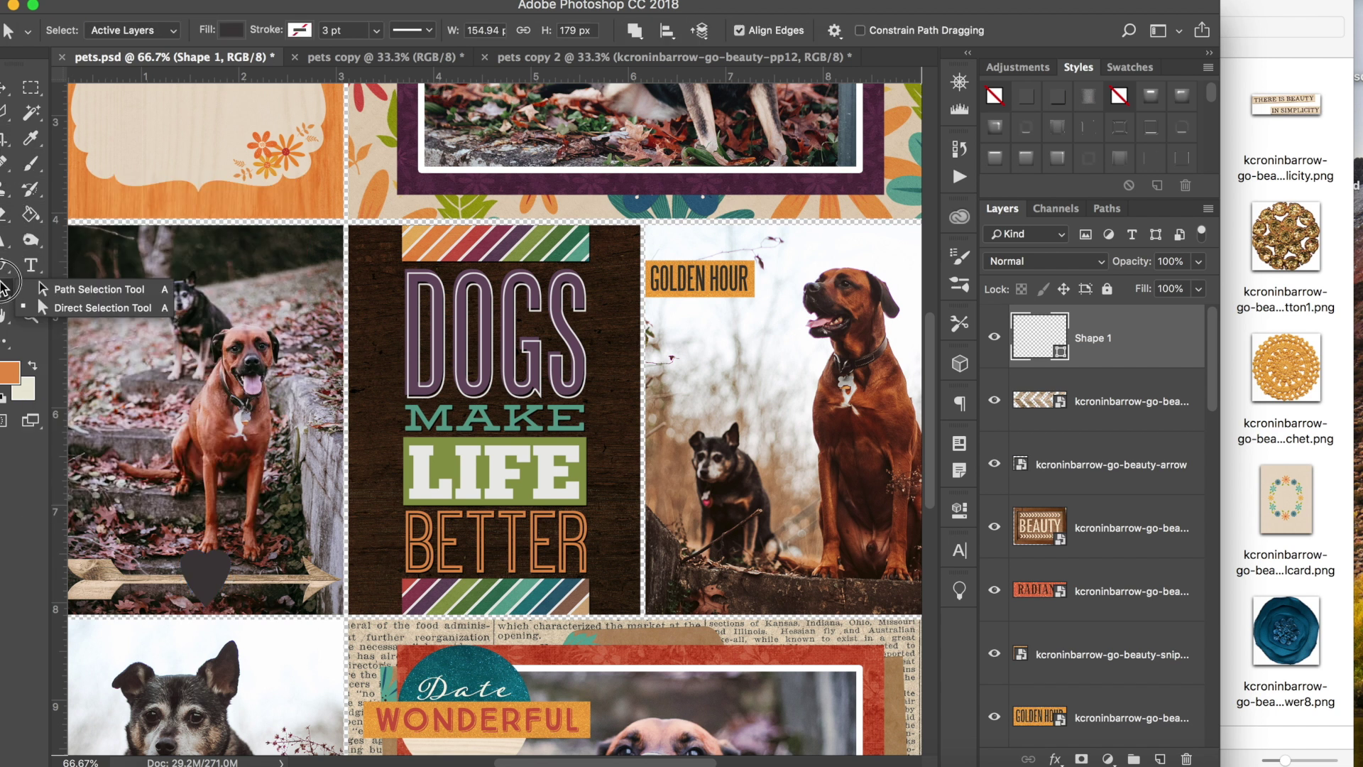
left_click(55, 308)
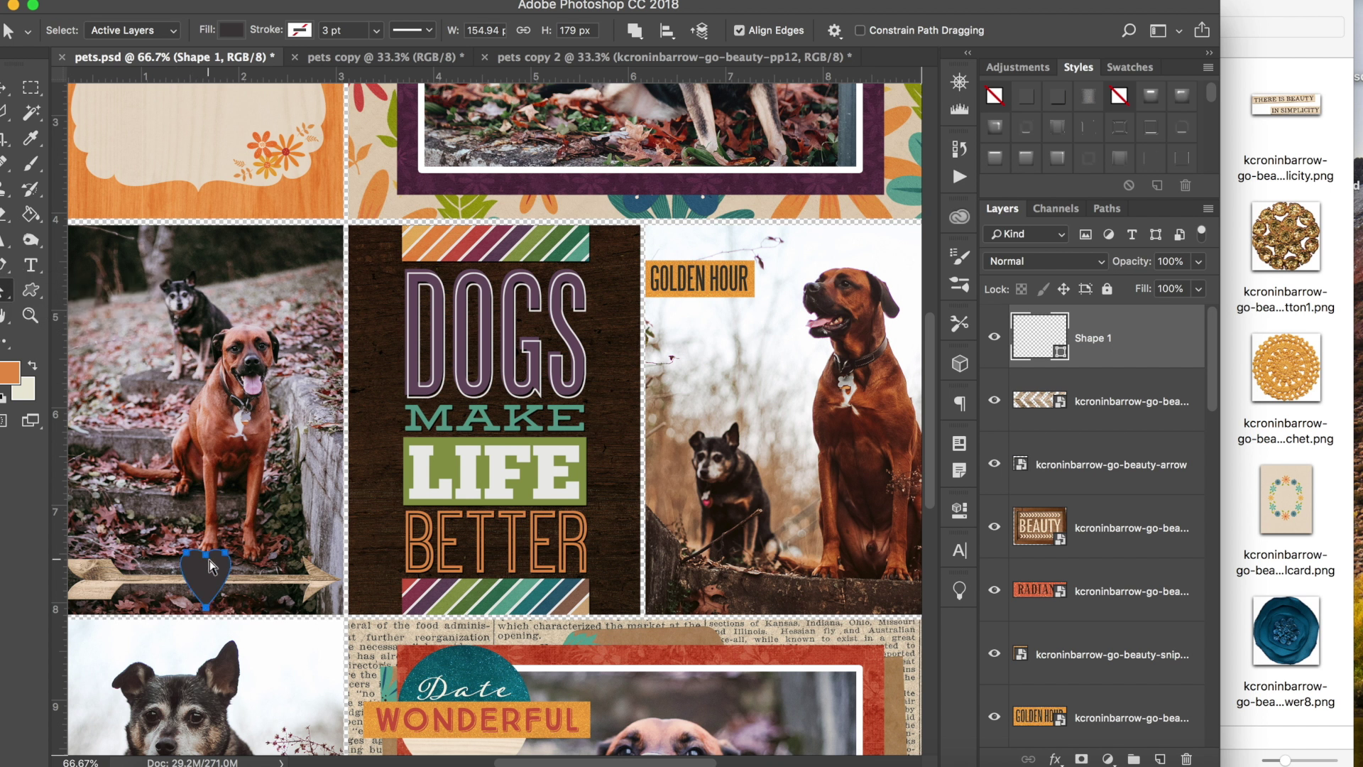
left_click_drag(209, 563, 209, 577)
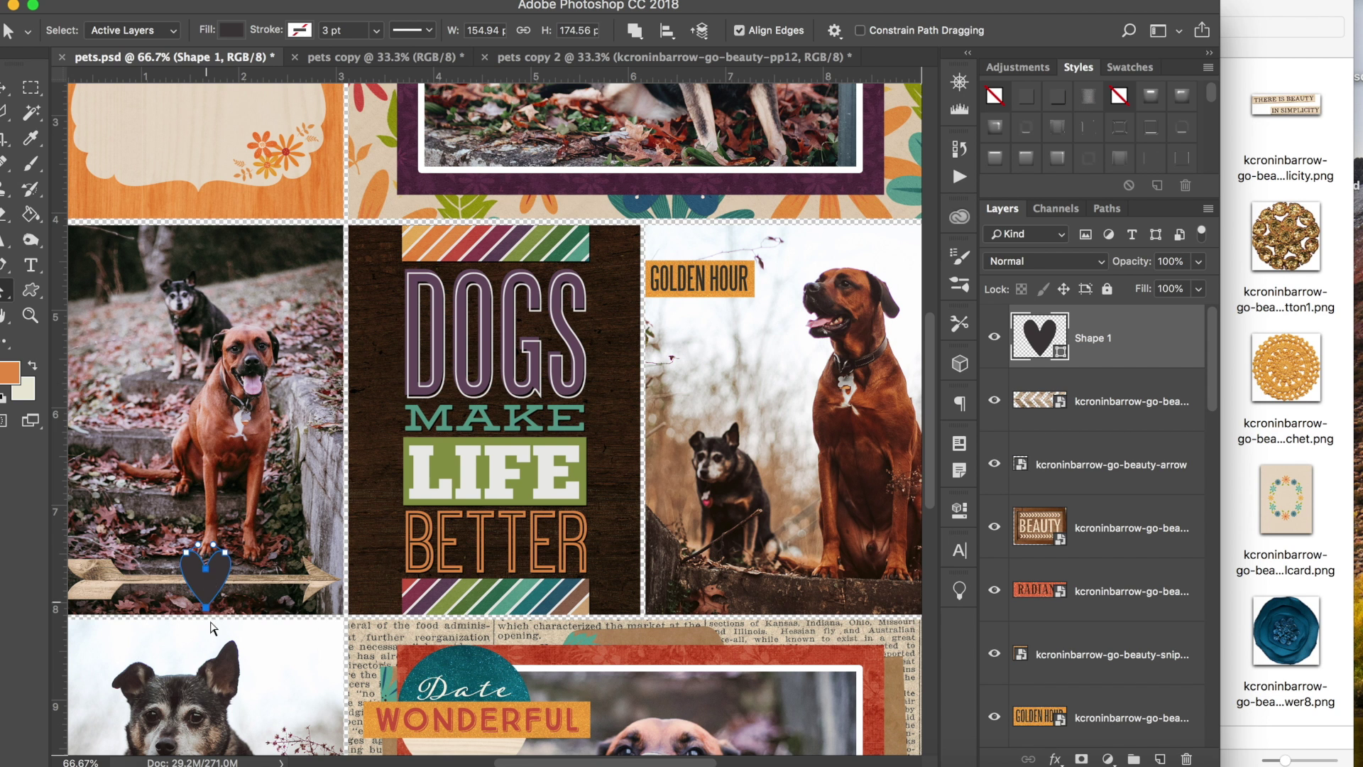
- Recolour the heart teal (1f747b), sampling the colour from the striped strip below the DOGS title
left_click(6, 88)
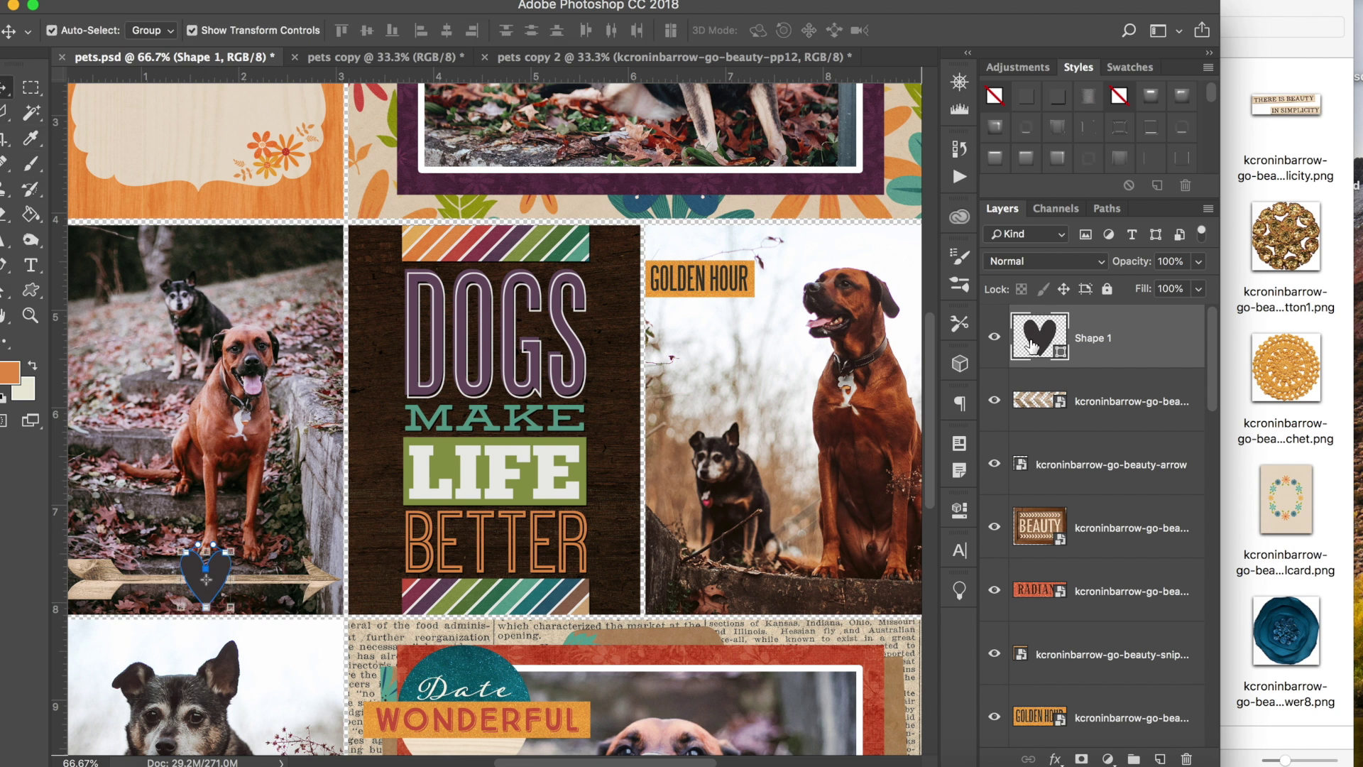
double_click(1031, 344)
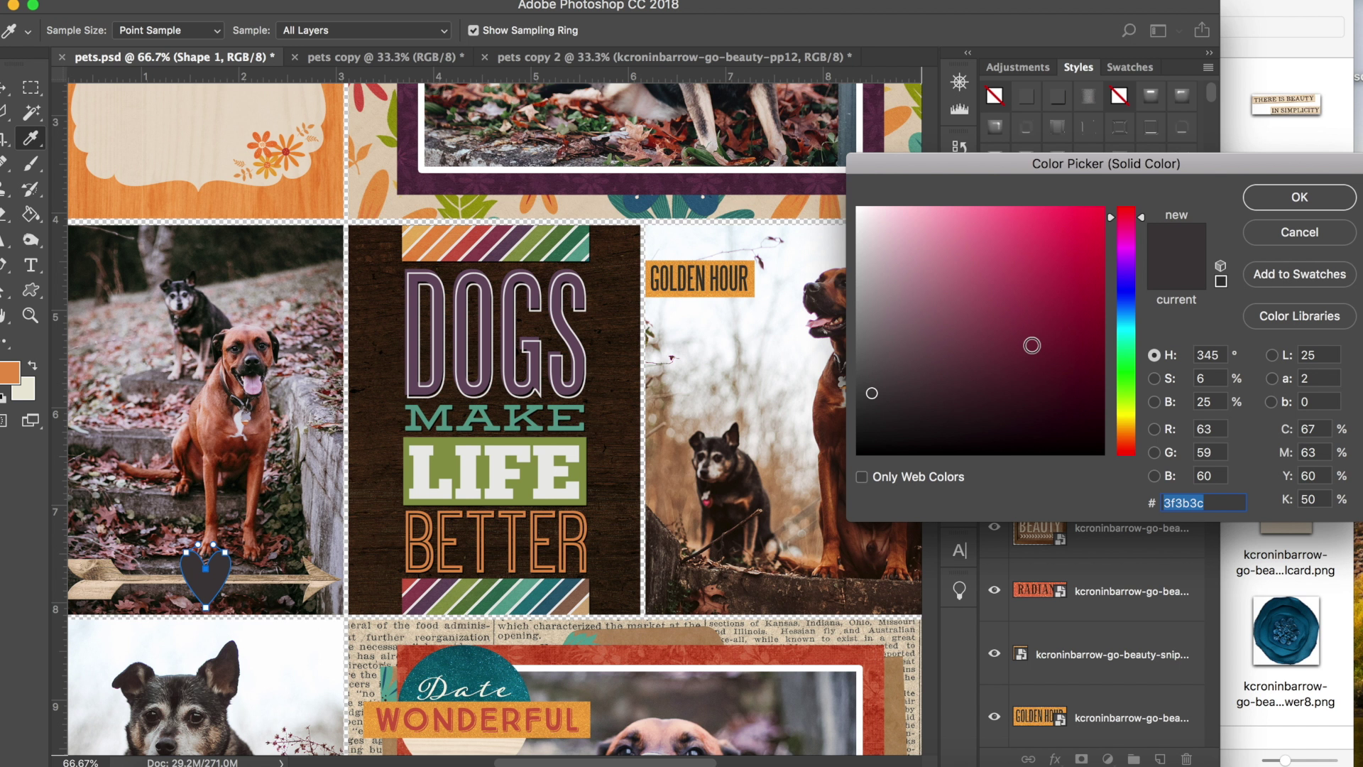
left_click(408, 583)
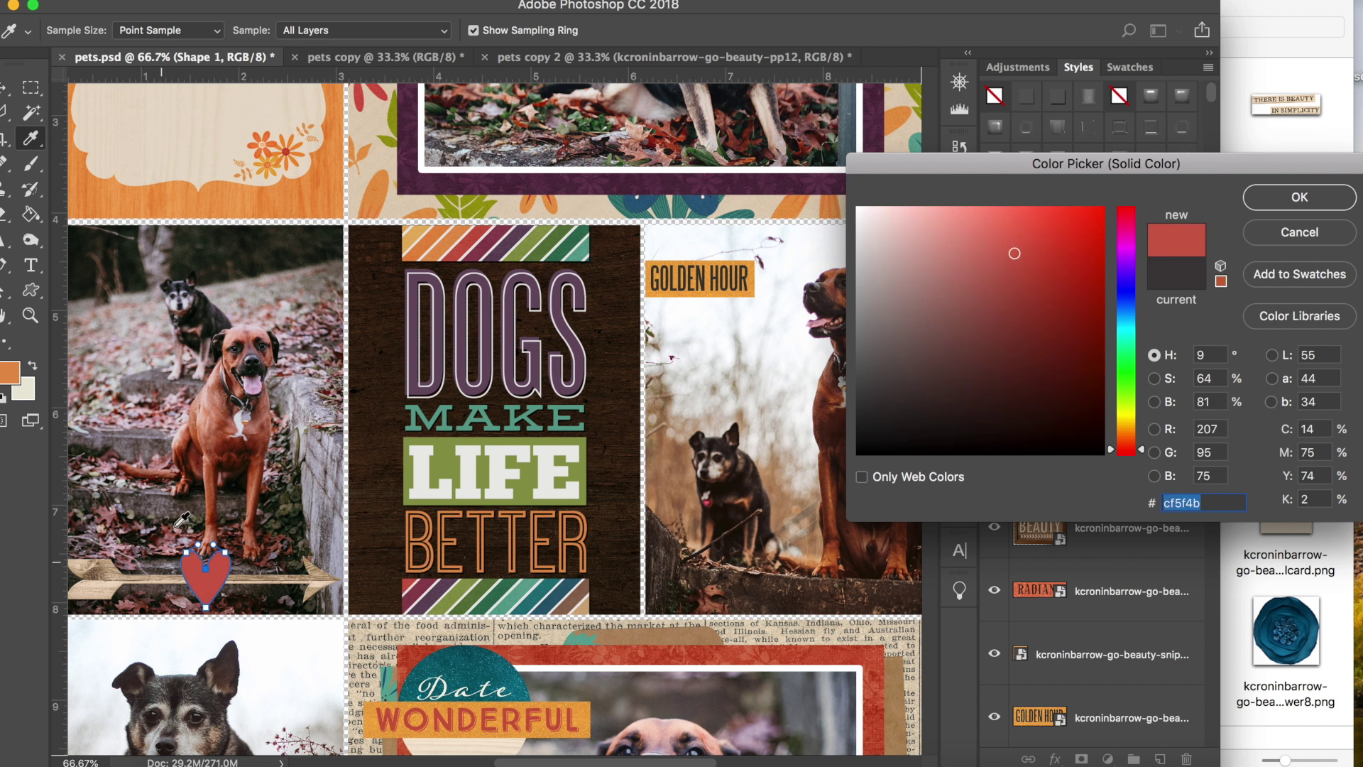
left_click(537, 596)
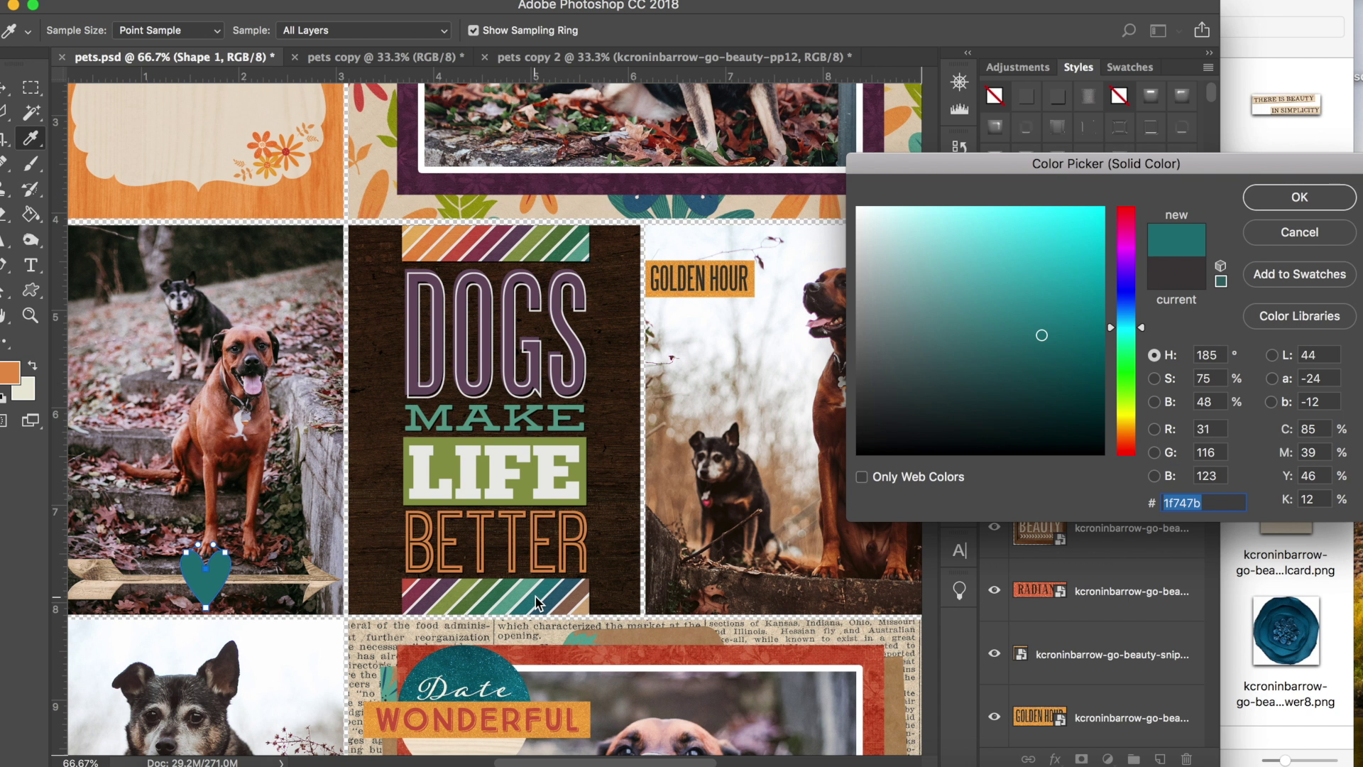
key("Return")
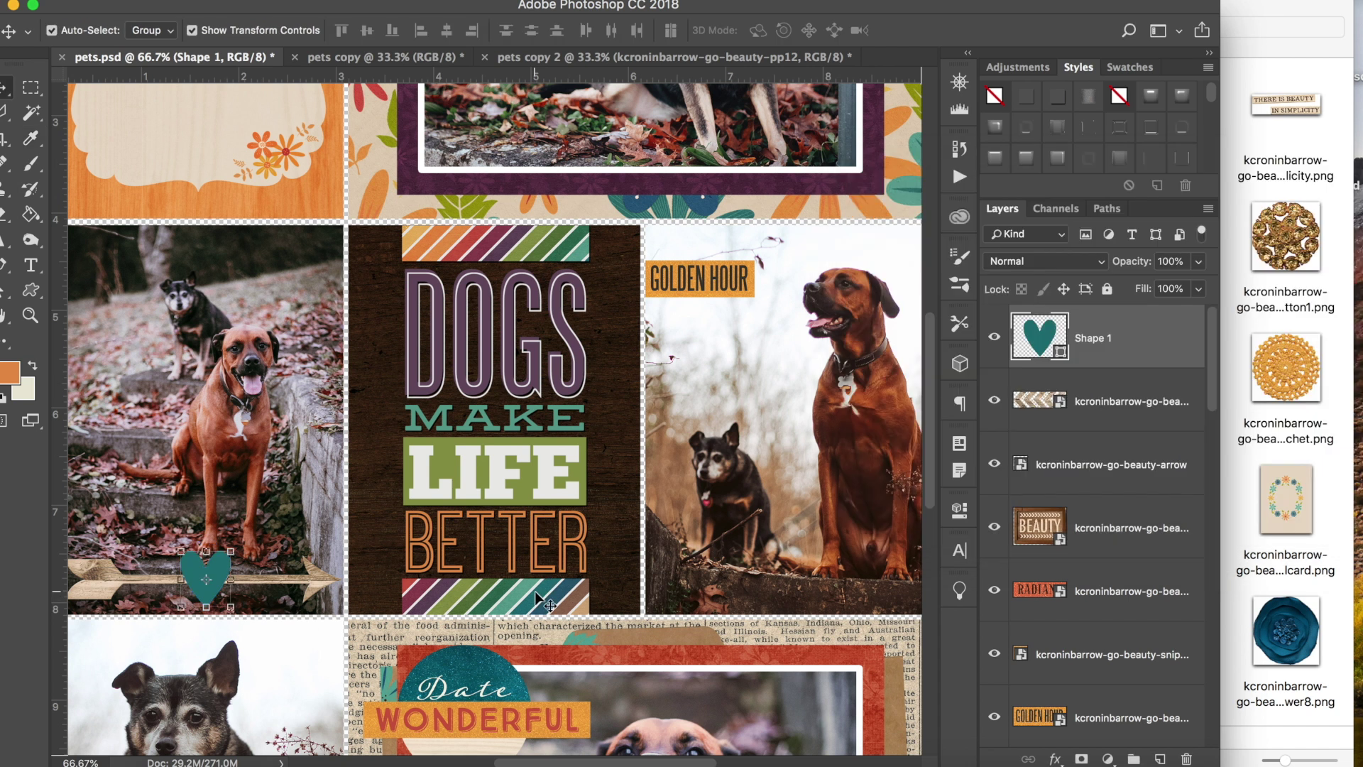
- Place the blue floral paper kcroninbarrow-go-beauty-pp7.jpg from Finder above the heart and clip it to the heart shape
left_click(1278, 595)
scroll(1280, 589, "down", 10)
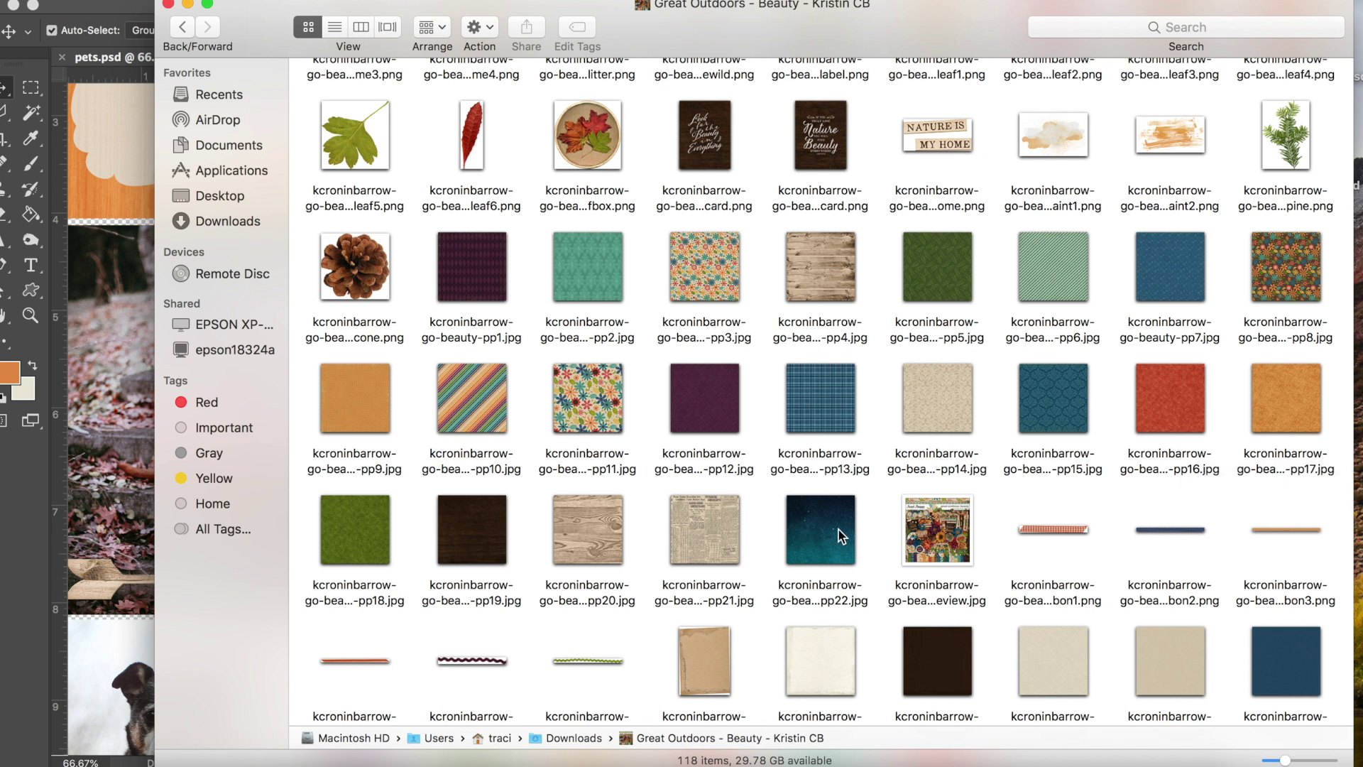
left_click_drag(1191, 264, 85, 543)
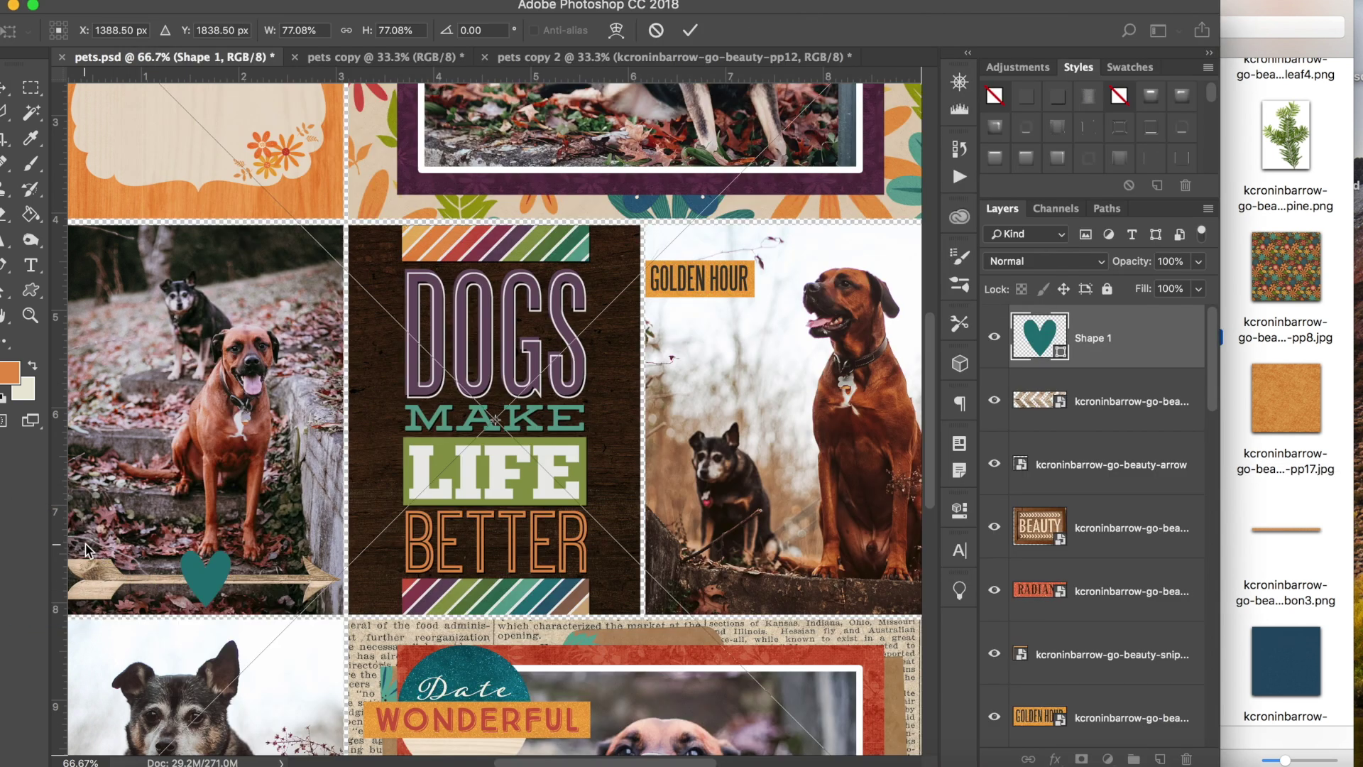
key("Return")
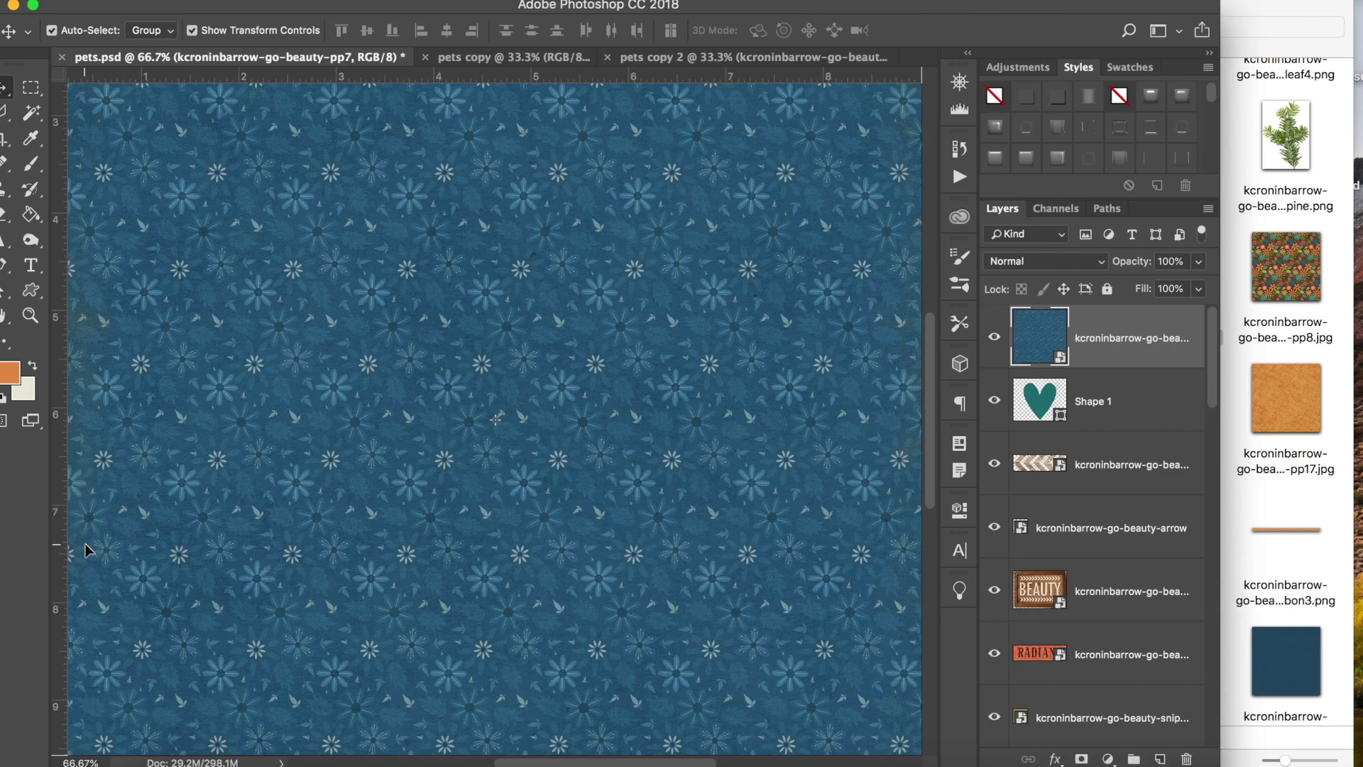
key("super+alt+g")
key("super")
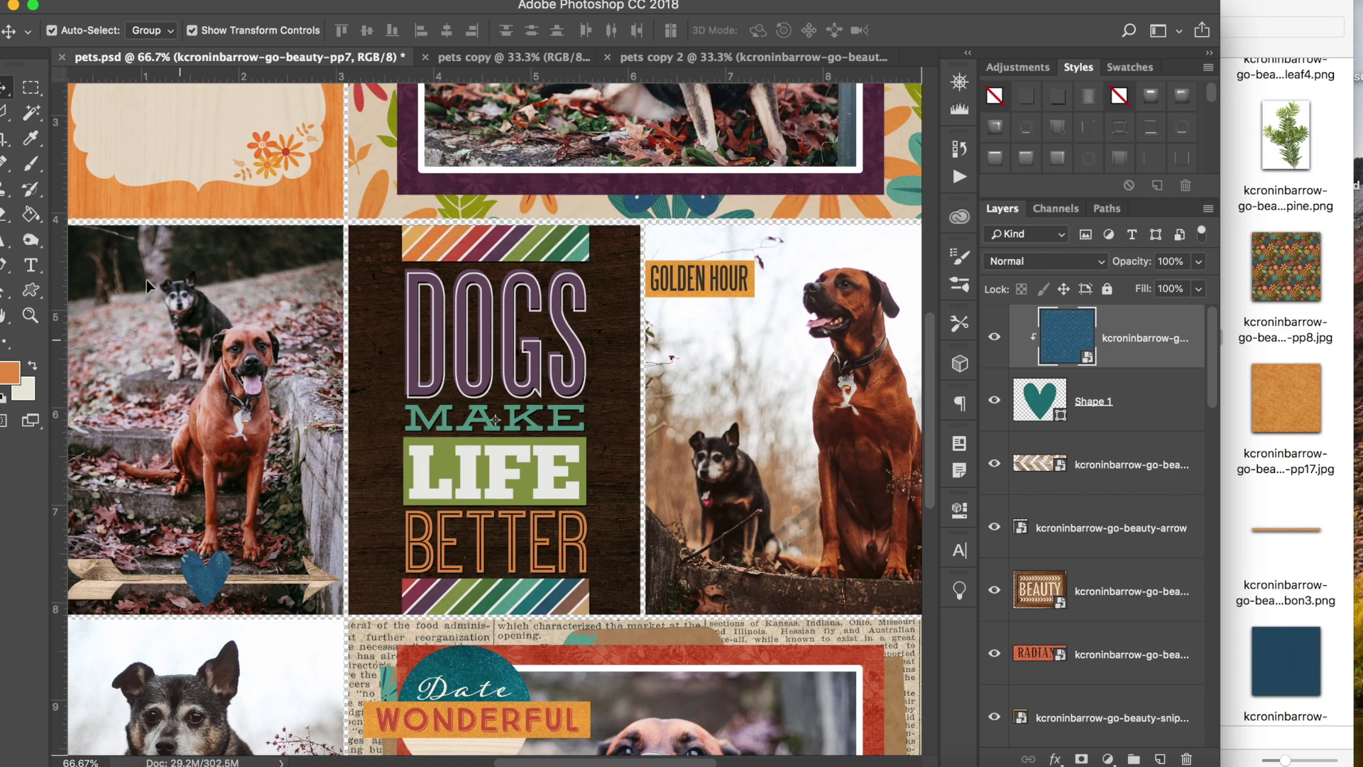
- Scale the clipped blue paper to 50% width and height at 0° rotation and shift it to cover the heart
key("super+t")
left_click(404, 33)
type("50")
key("Tab")
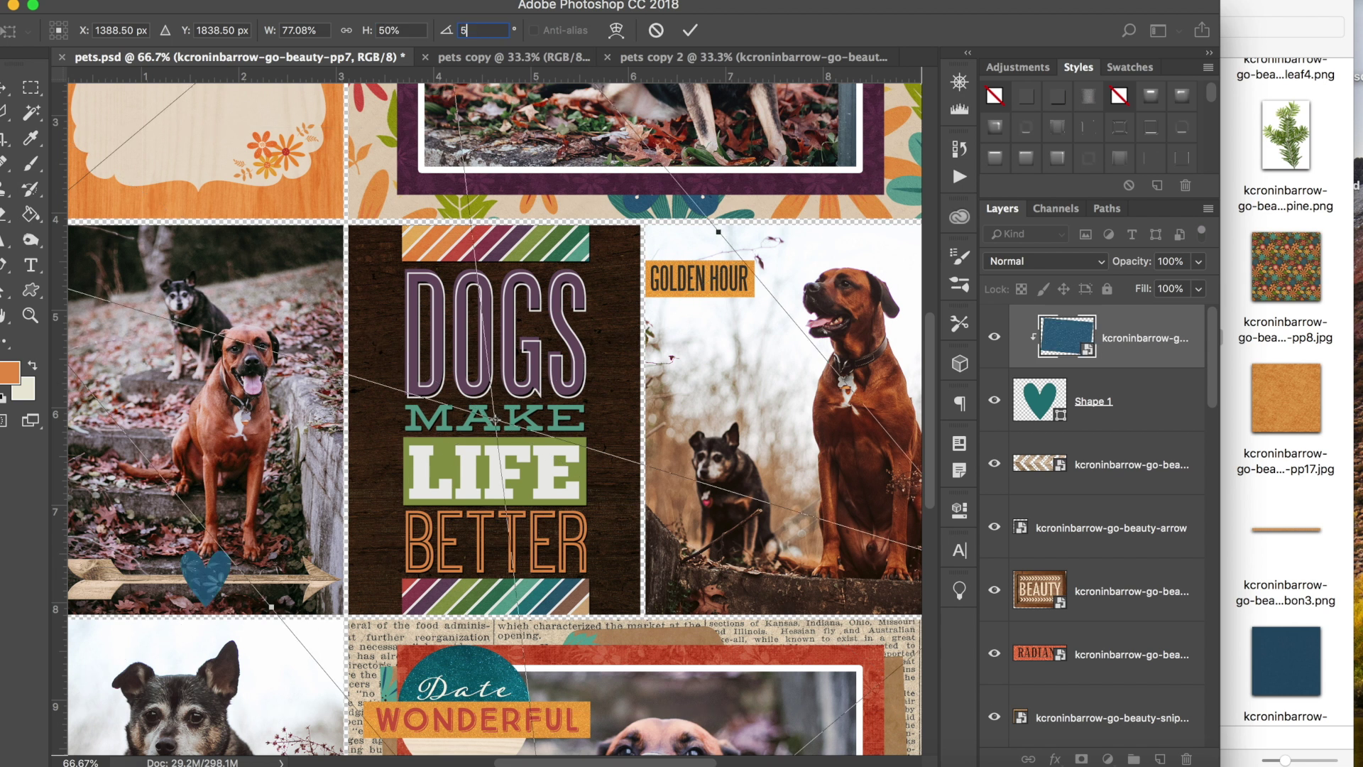
type("5")
key("BackSpace")
type("0")
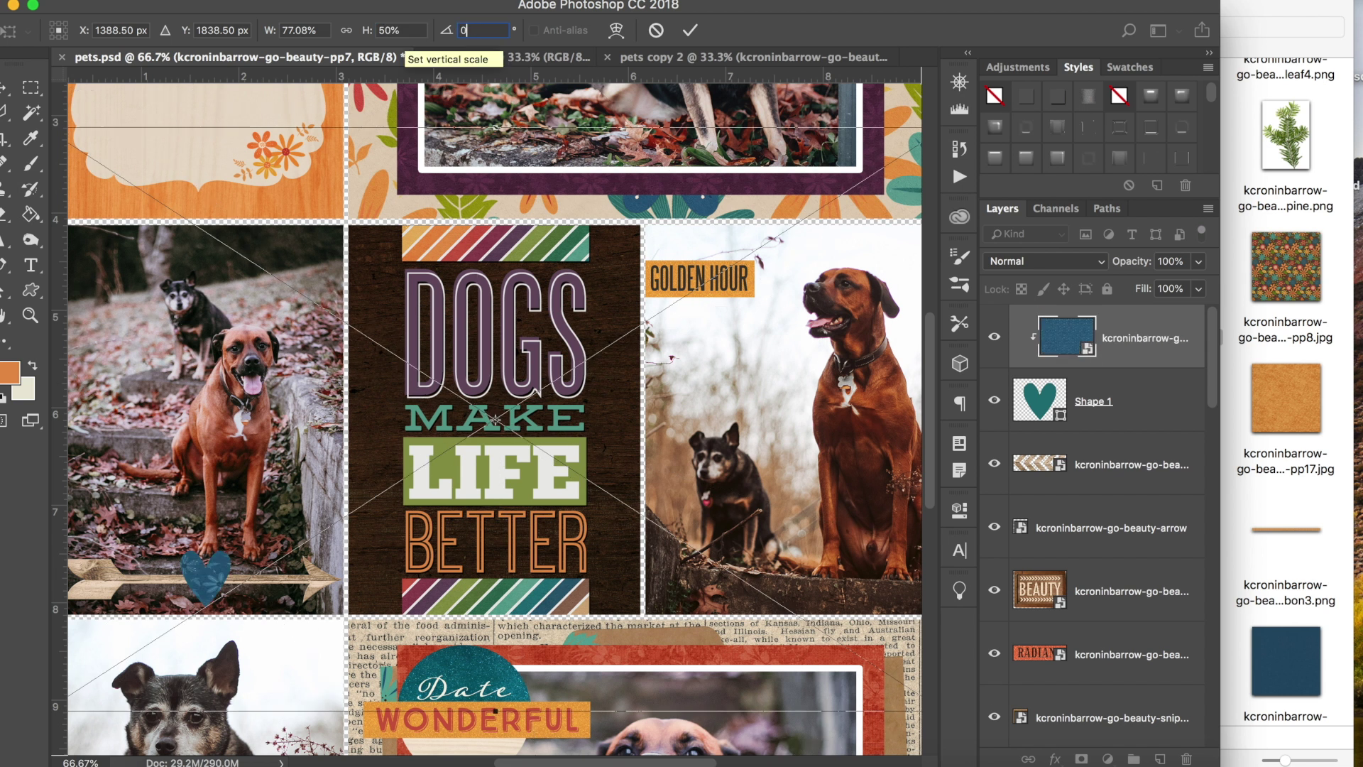
key("shift+Tab")
key("shift+Tab")
type("50")
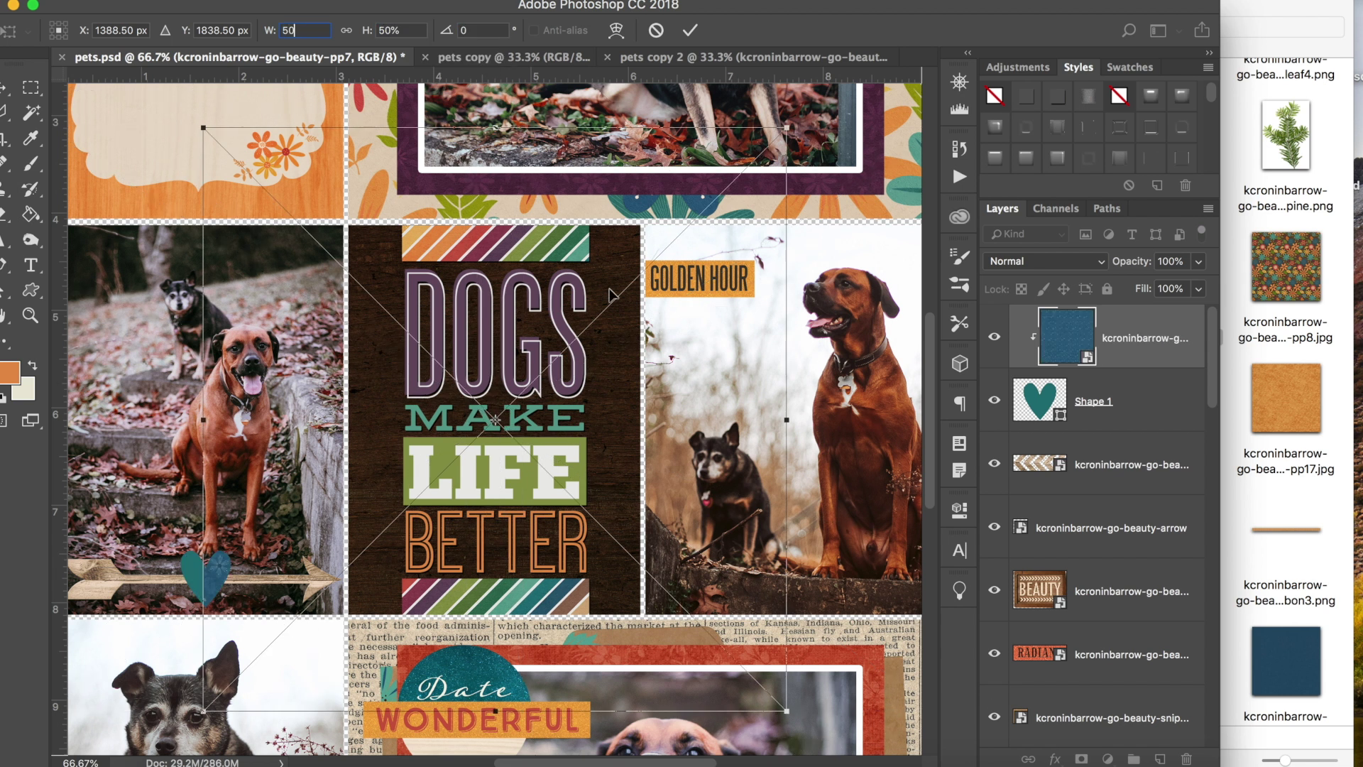
left_click_drag(605, 429, 370, 550)
key("Return")
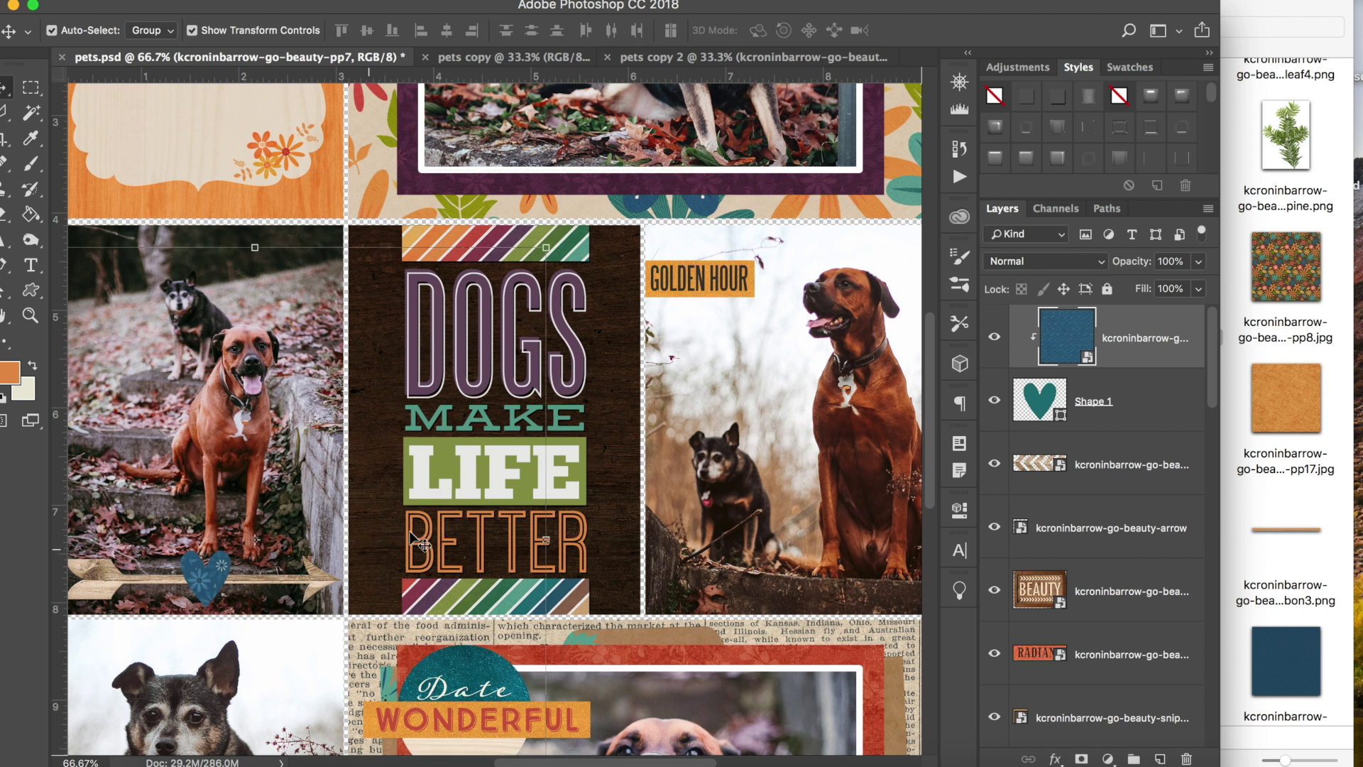
- Duplicate the heart shape and move the original heart layer above the clipped blue paper
left_click(1161, 409)
key("super+j")
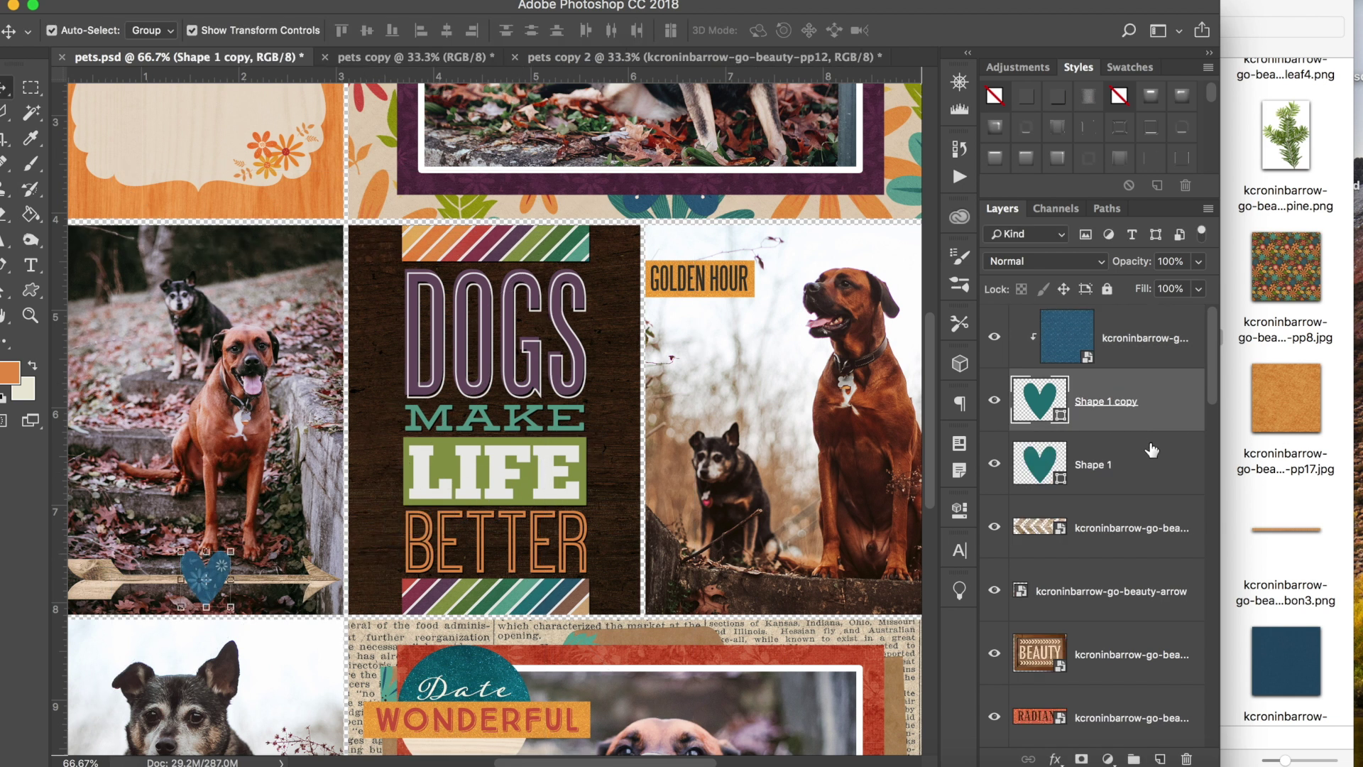
left_click_drag(1149, 451, 1140, 323)
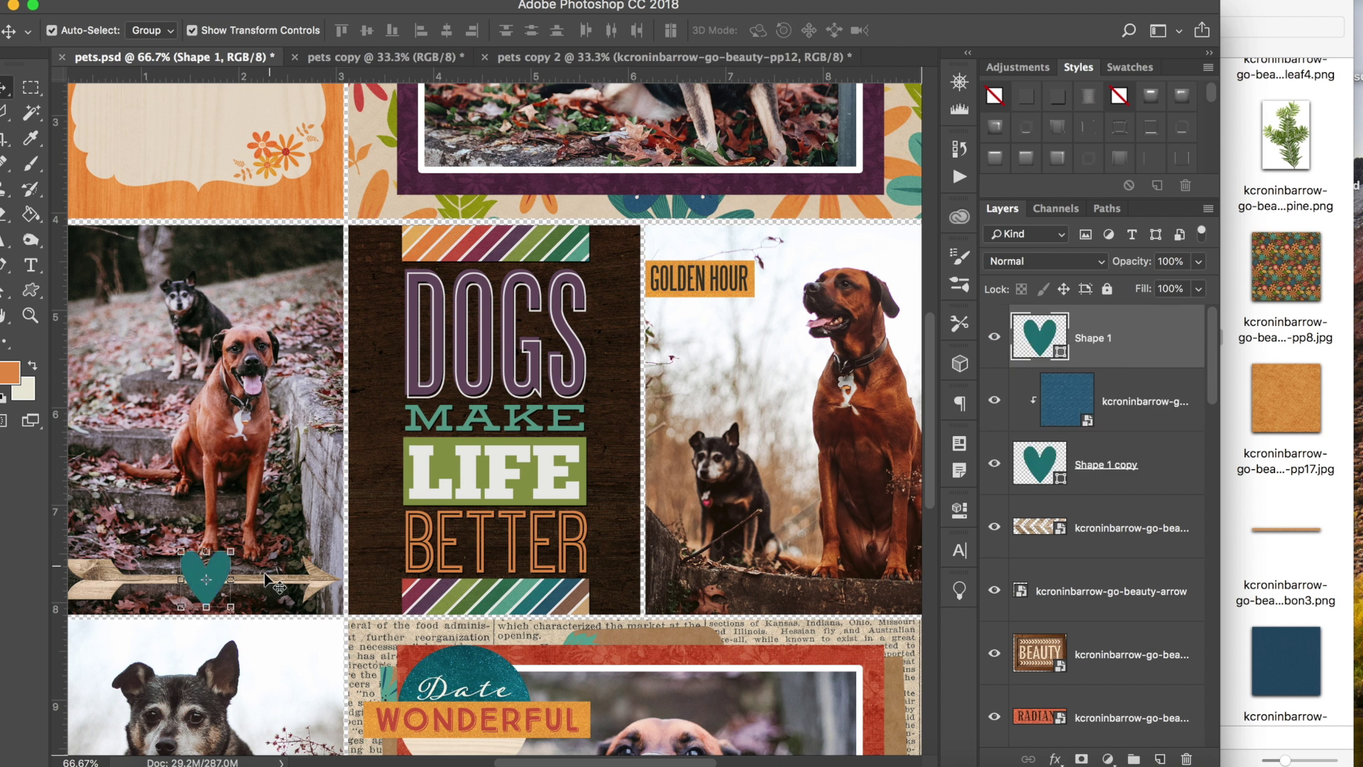
- Move the teal heart onto the GOLDEN HOUR strip, enlarge it and place its layer directly beneath the strip
left_click_drag(222, 575, 644, 242)
key("ctrl+t")
key("Return")
left_click_drag(1112, 335, 1121, 685)
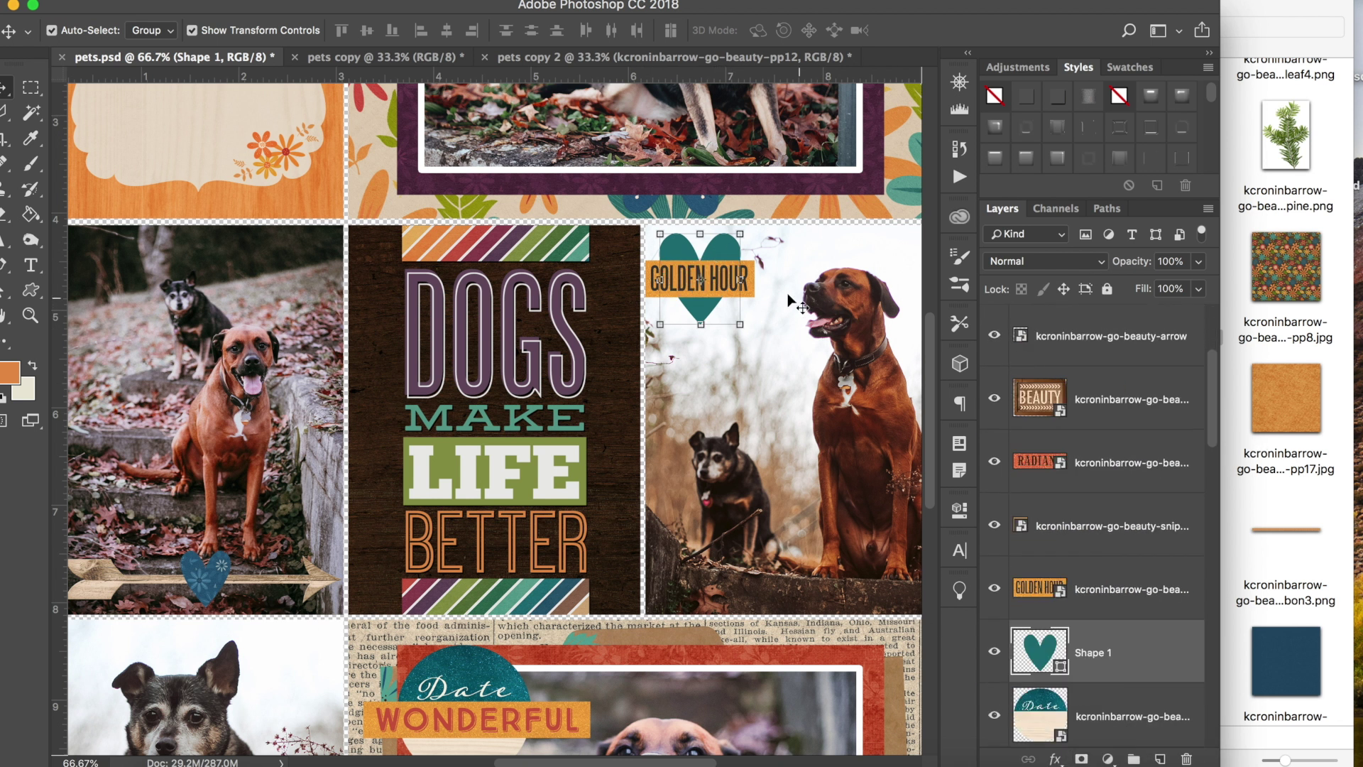
- Place the red paper kcroninbarrow-go-beauty-pp16.jpg from Finder above the GOLDEN HOUR heart and clip it to the heart shape
left_click(1289, 453)
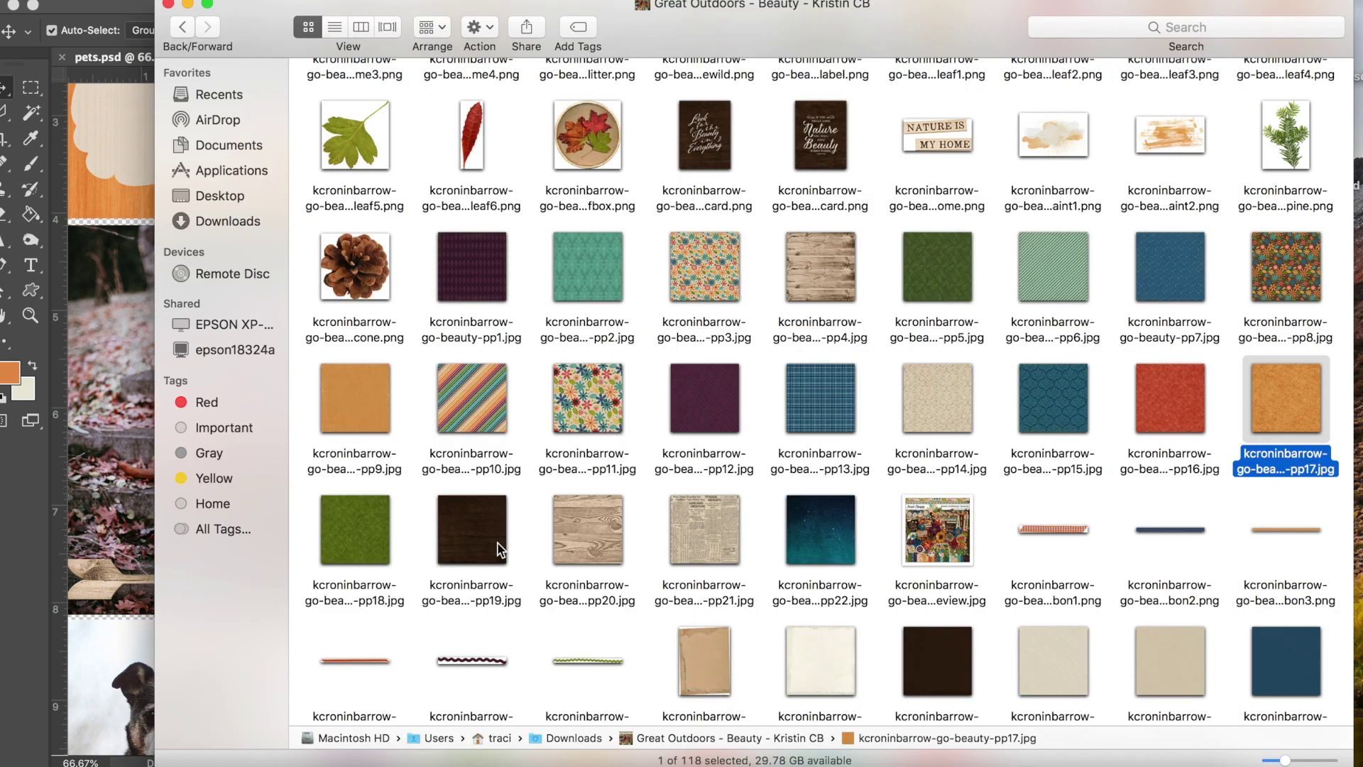
left_click_drag(1285, 398, 86, 437)
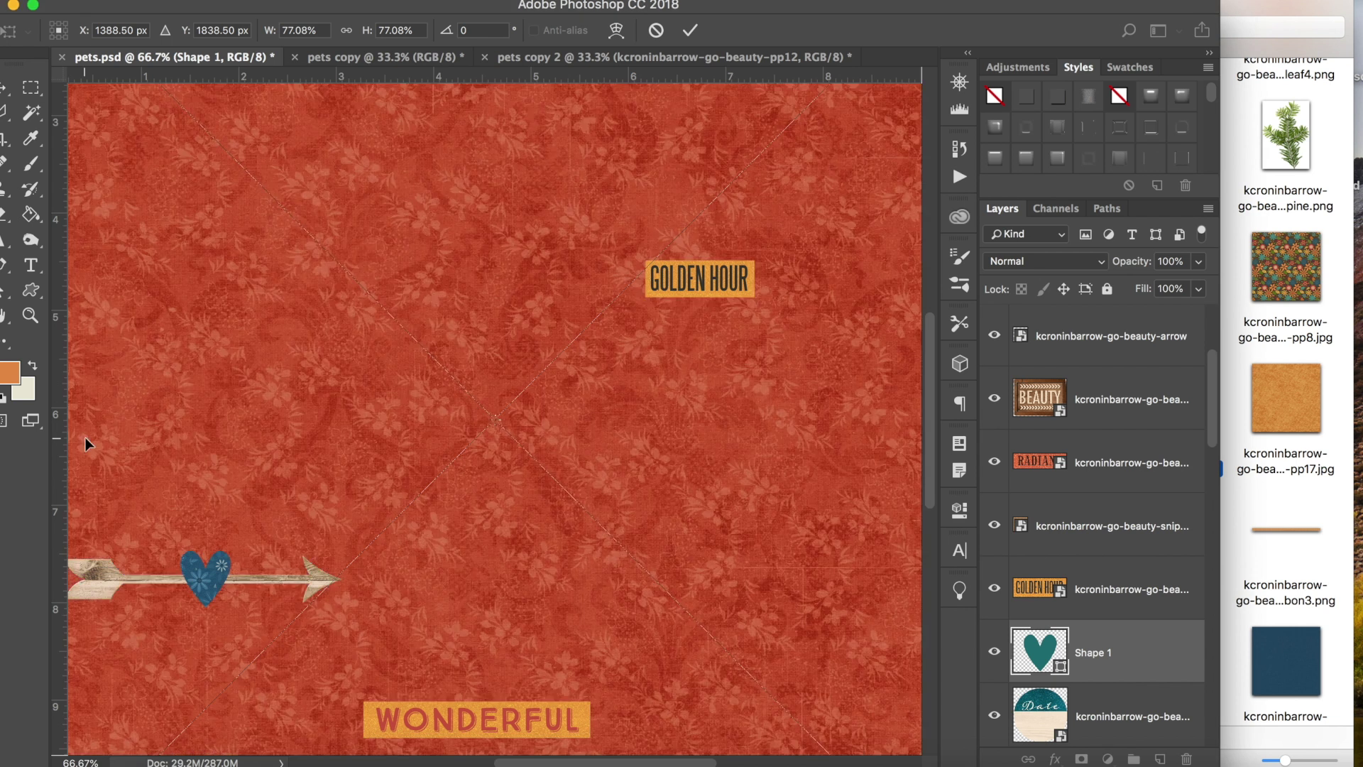
key("Return")
key("super")
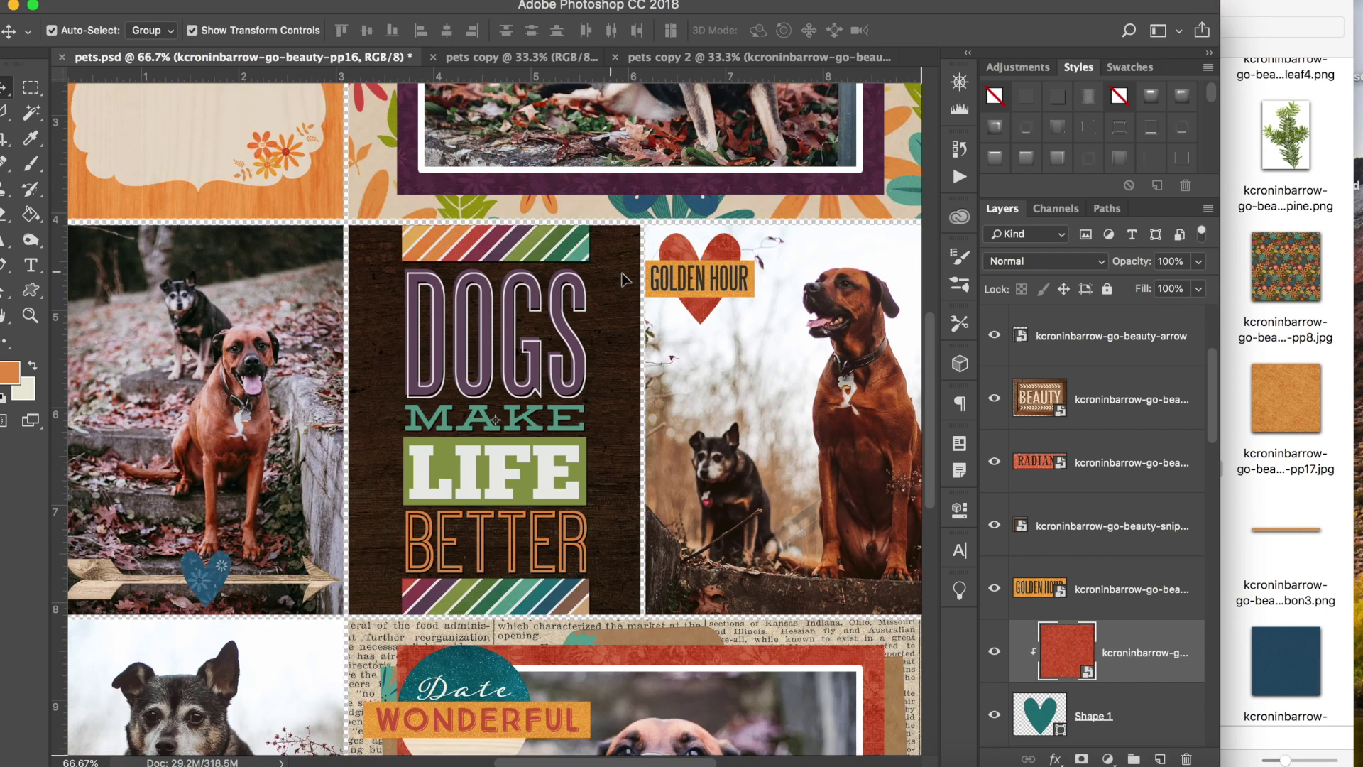
- Scale the clipped red paper to 50% width and height
key("super+t")
type("50")
key("Tab")
type("50")
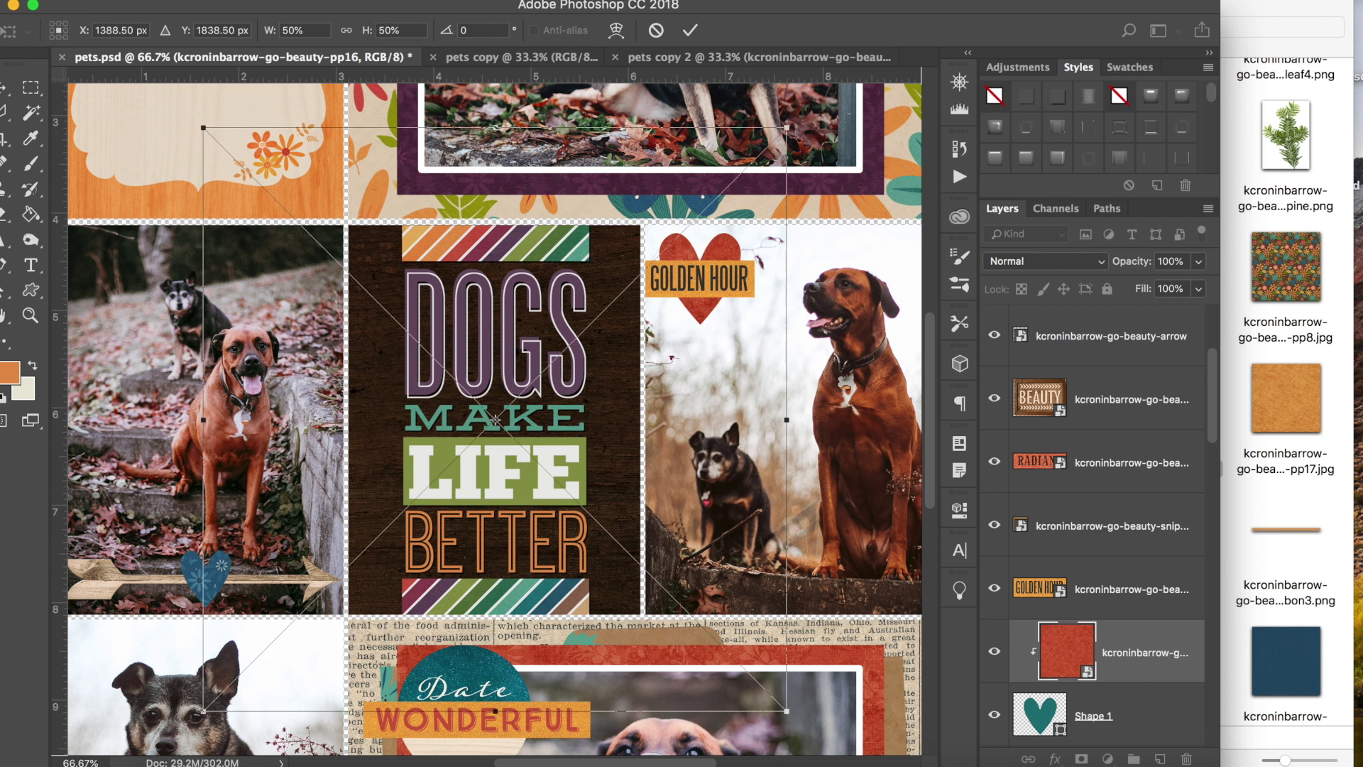
key("Return")
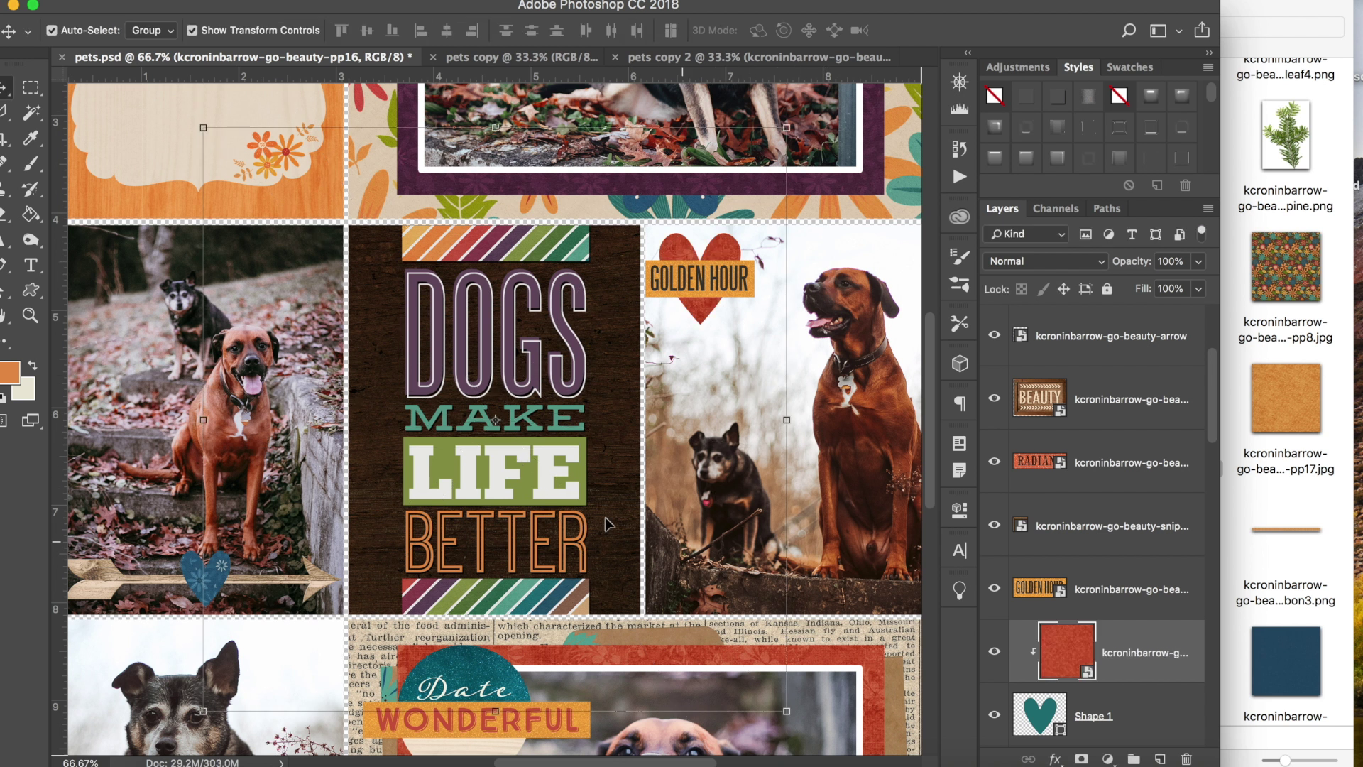
- Duplicate the teal heart shape behind the GOLDEN HOUR strip and move the original heart layer above the clipped red paper
left_click(1127, 728)
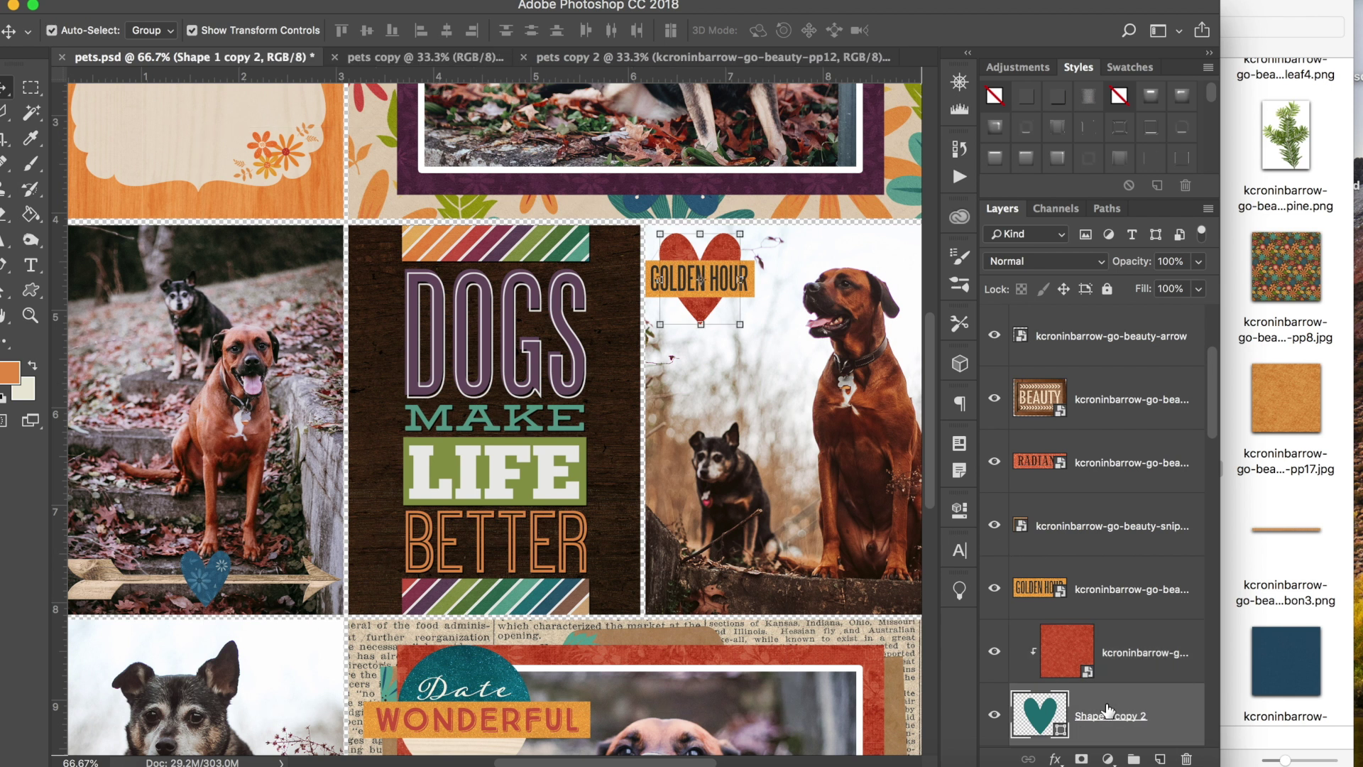
scroll(1132, 738, "down", 2)
left_click_drag(1118, 639, 1109, 506)
- Move the teal heart over the chevron arrows on the lower-right photo and bring its layer to the top of the stack
key("super+minus")
key("super+minus")
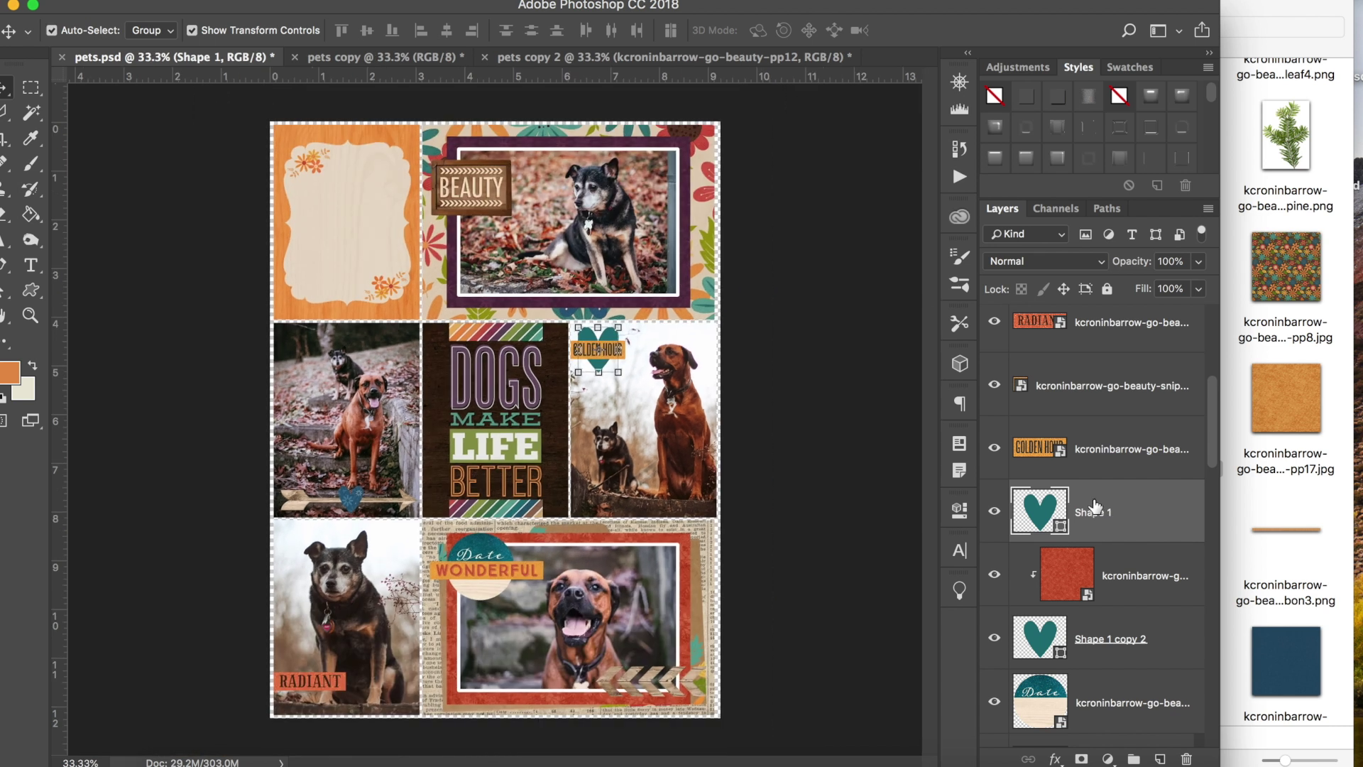
left_click_drag(615, 346, 686, 652)
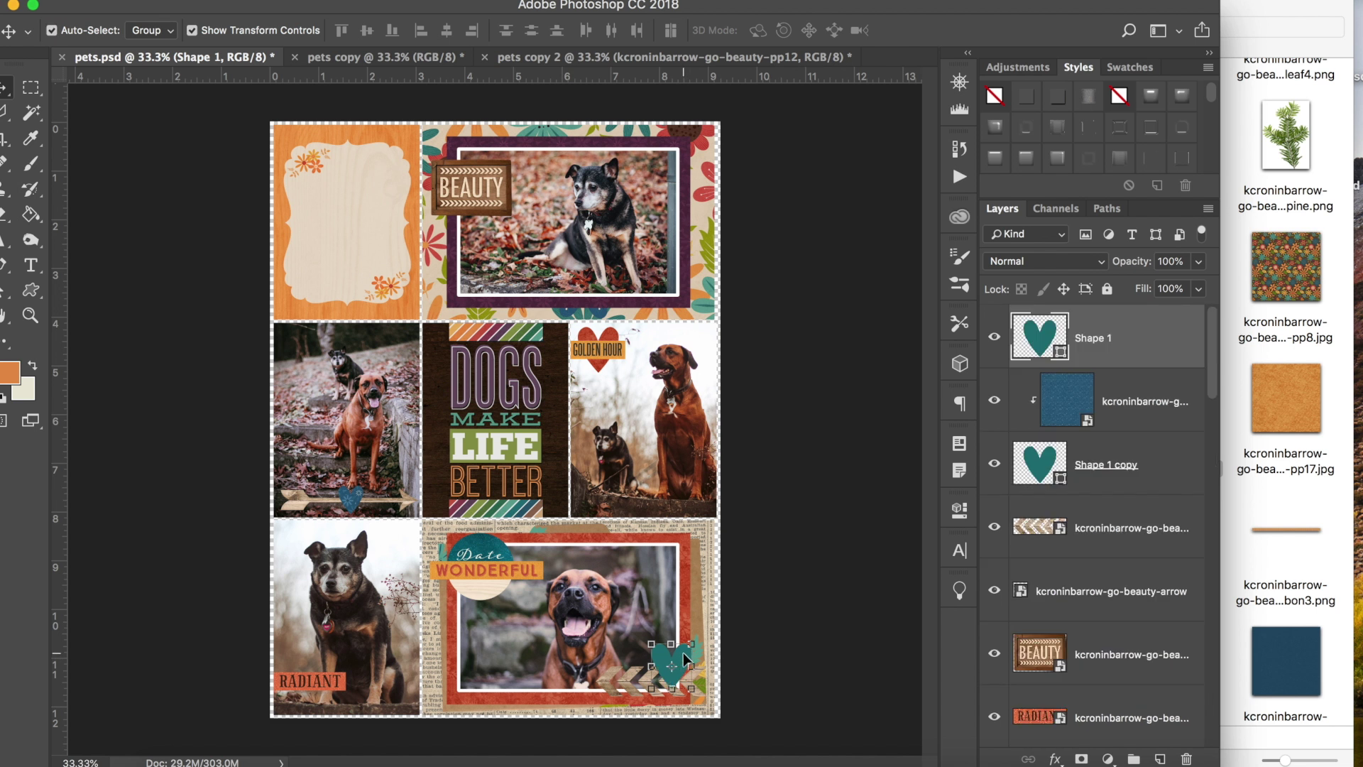
left_click_drag(686, 659, 686, 666)
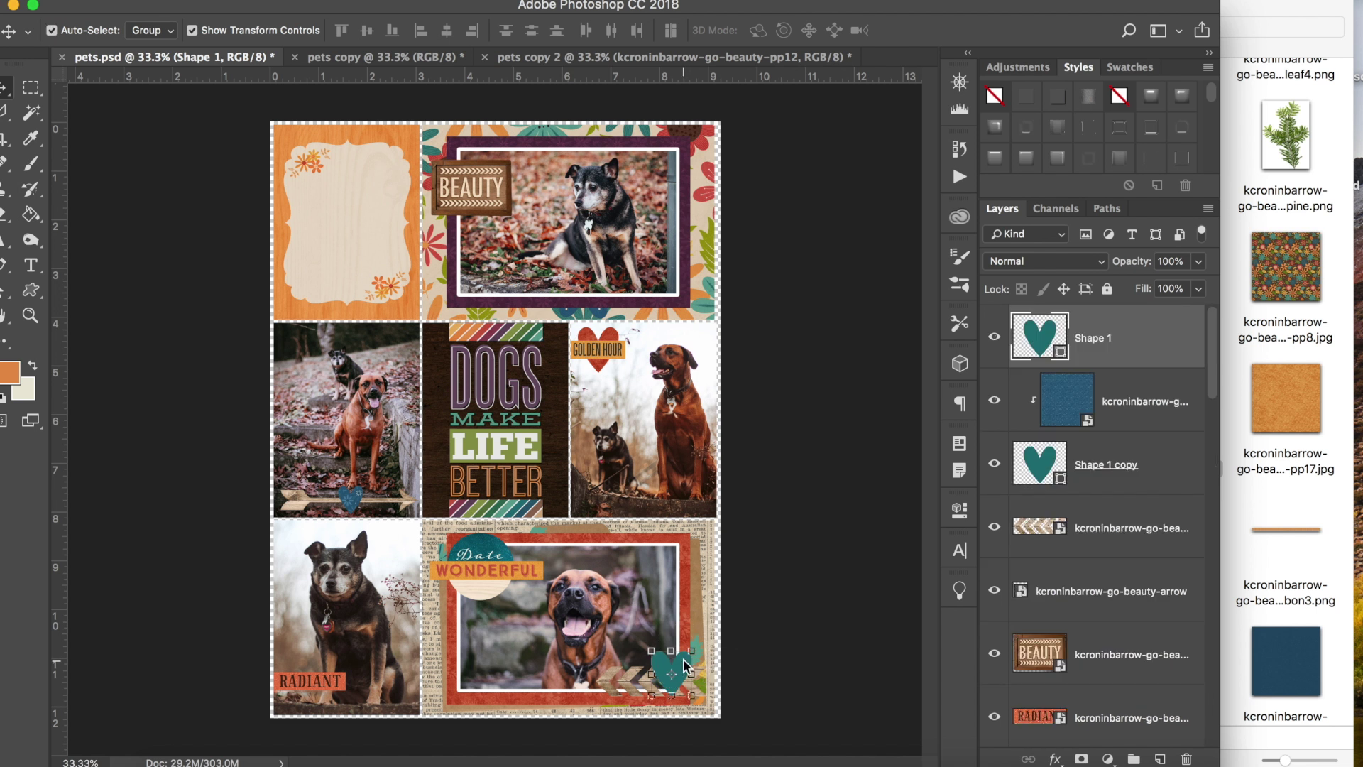
- Place the purple argyle paper kcroninbarrow-go-beauty-pp1.jpg from Finder above the teal heart and clip it to the heart shape
left_click(1259, 586)
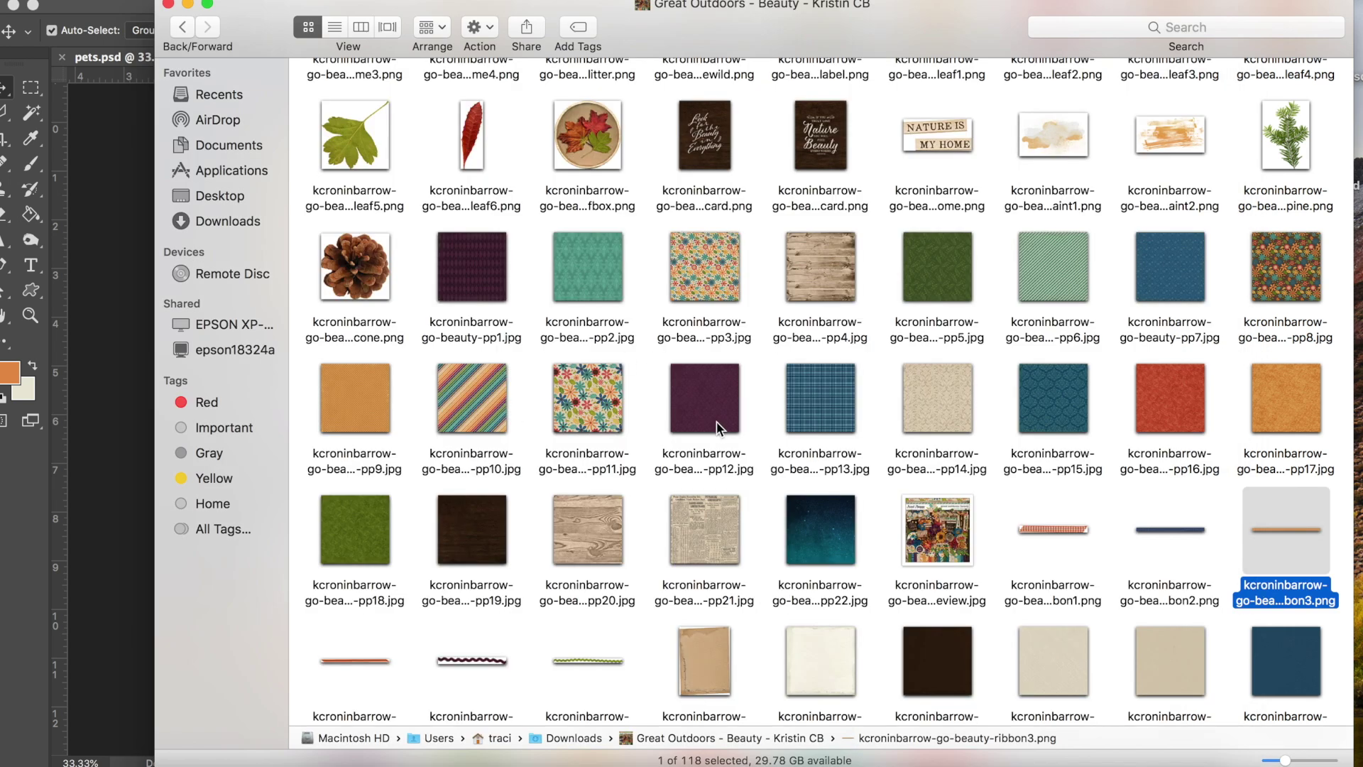
left_click_drag(487, 280, 107, 502)
key("Return")
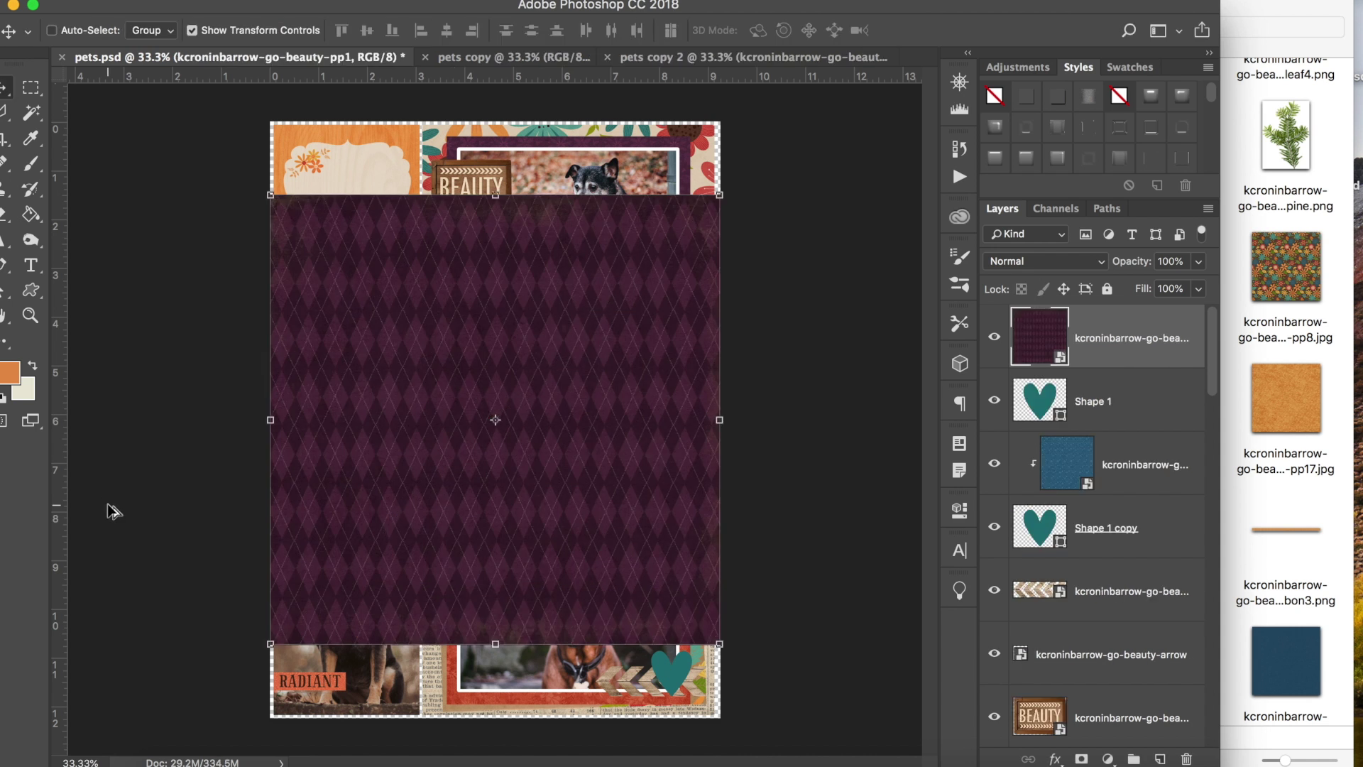
key("super+alt+g")
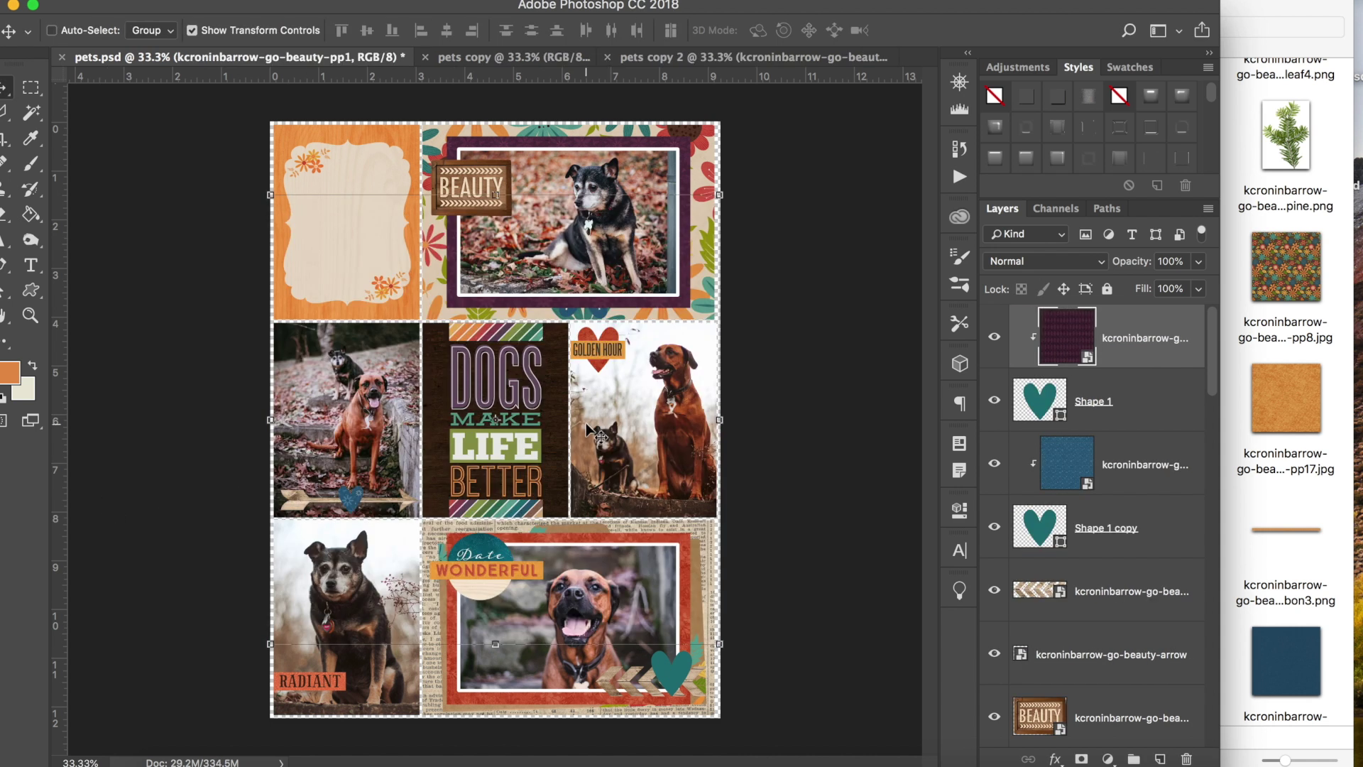
- Scale the clipped purple argyle paper to 50% width and height and shift it to cover the heart beside the chevrons
key("super+t")
left_click_drag(587, 465, 583, 525)
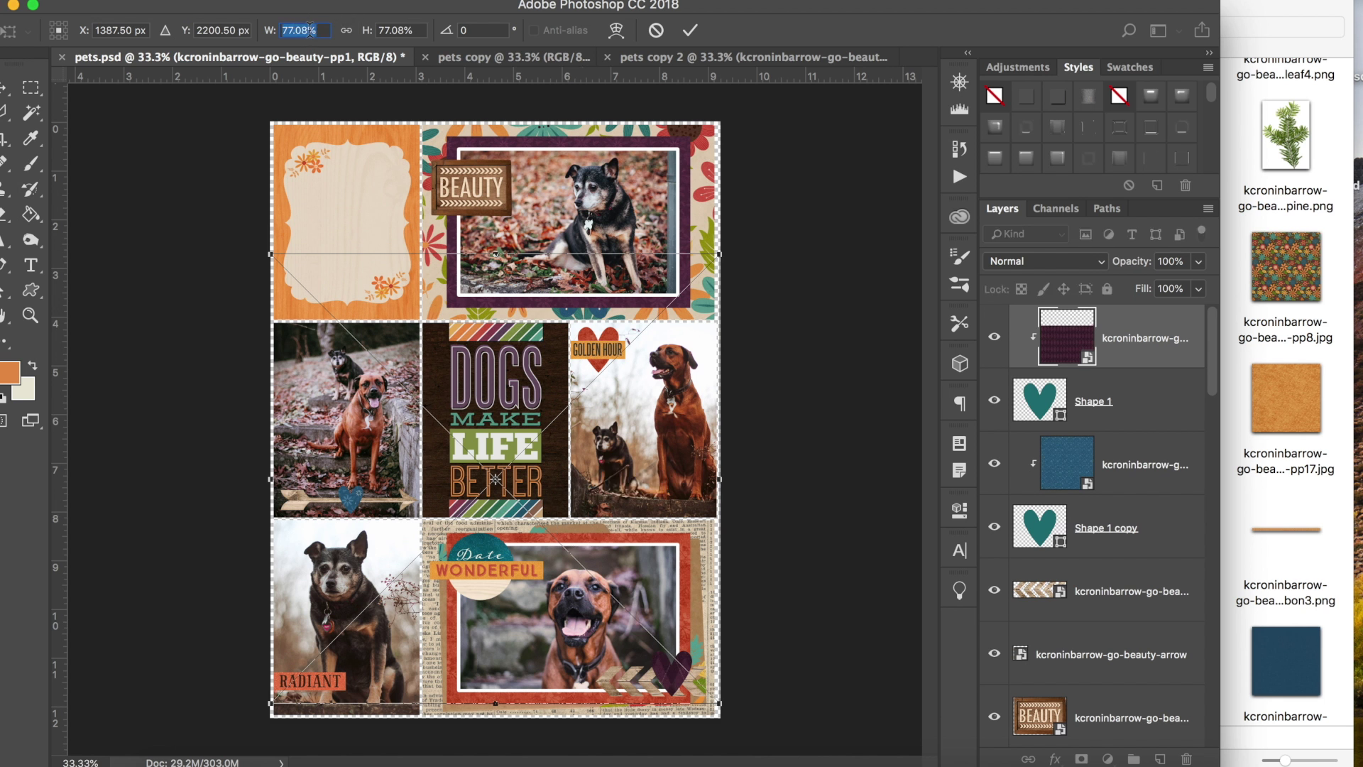
type("50")
key("Tab")
type("50")
left_click_drag(623, 414, 739, 598)
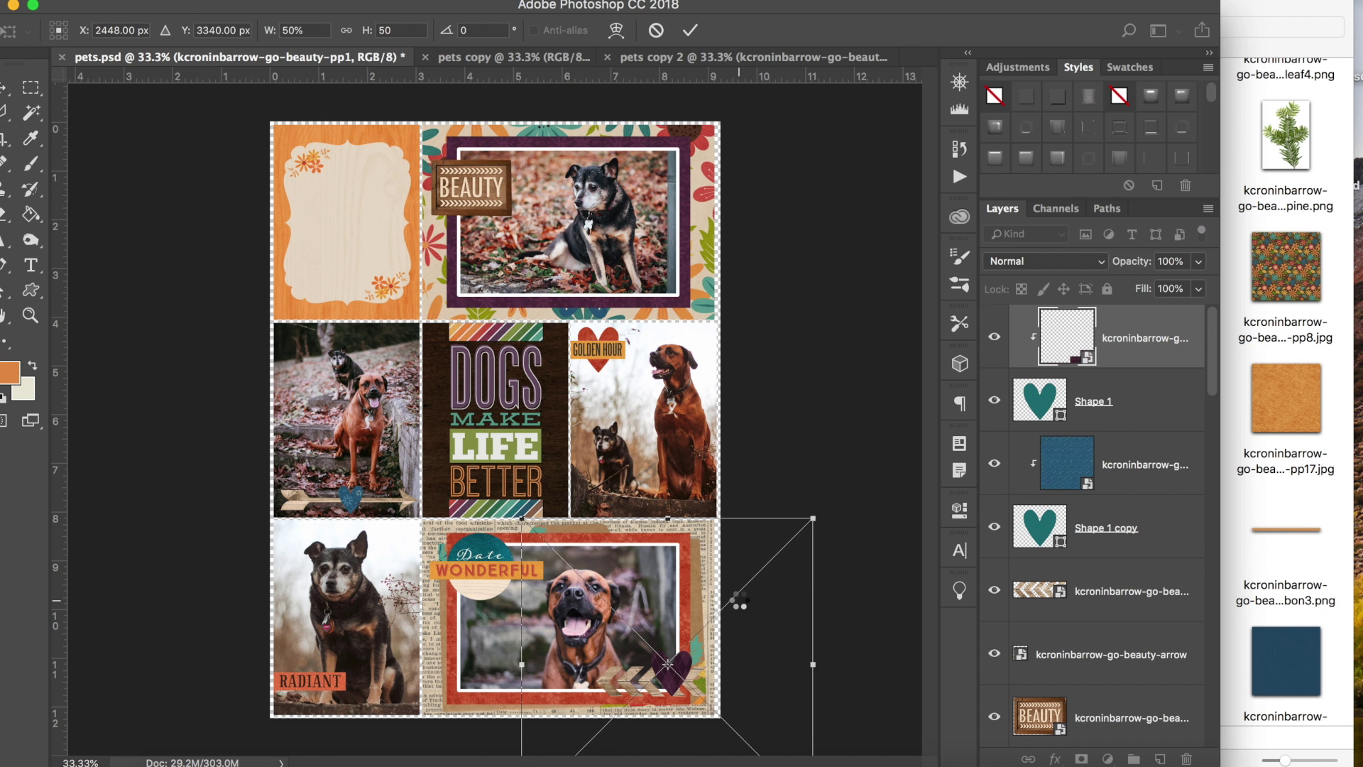
key("Return")
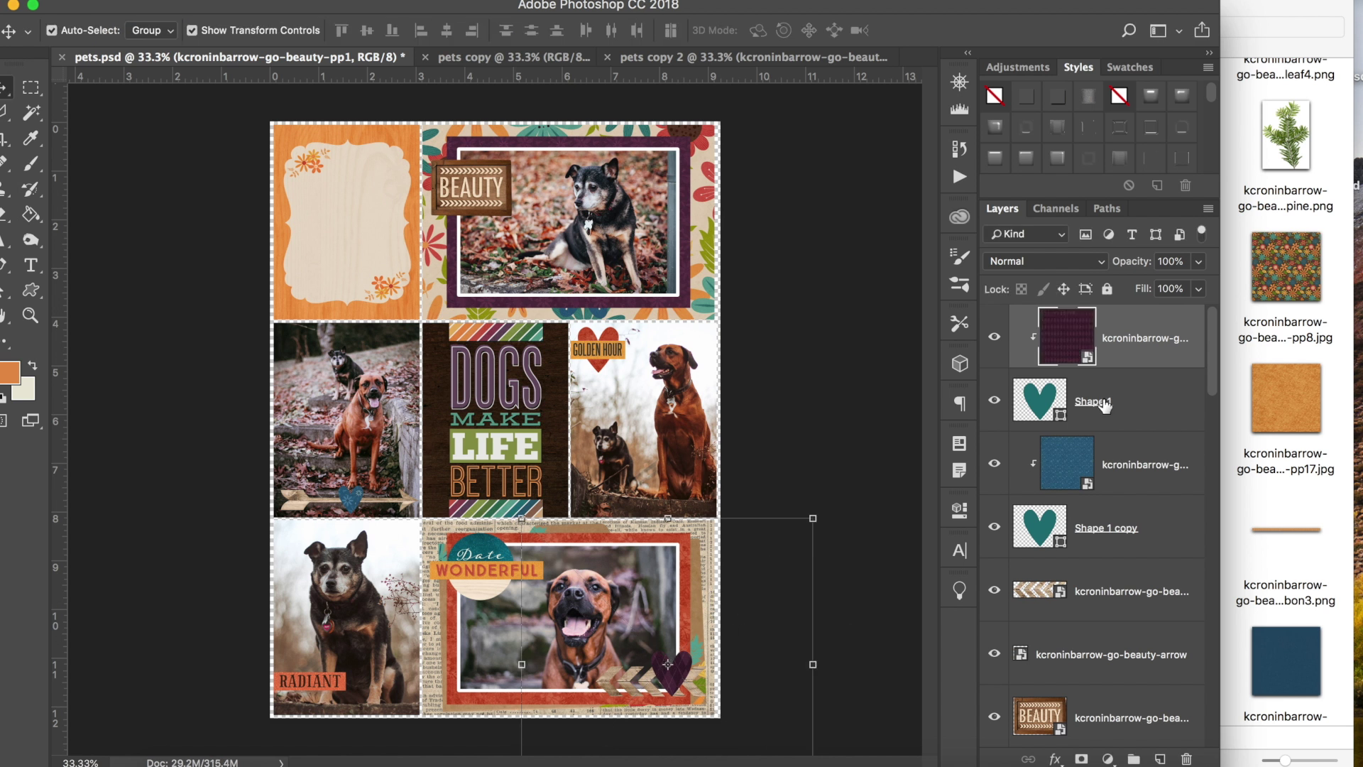
- Merge the clipped purple, blue and red papers each with its own heart shape into single layers
left_click(1110, 408)
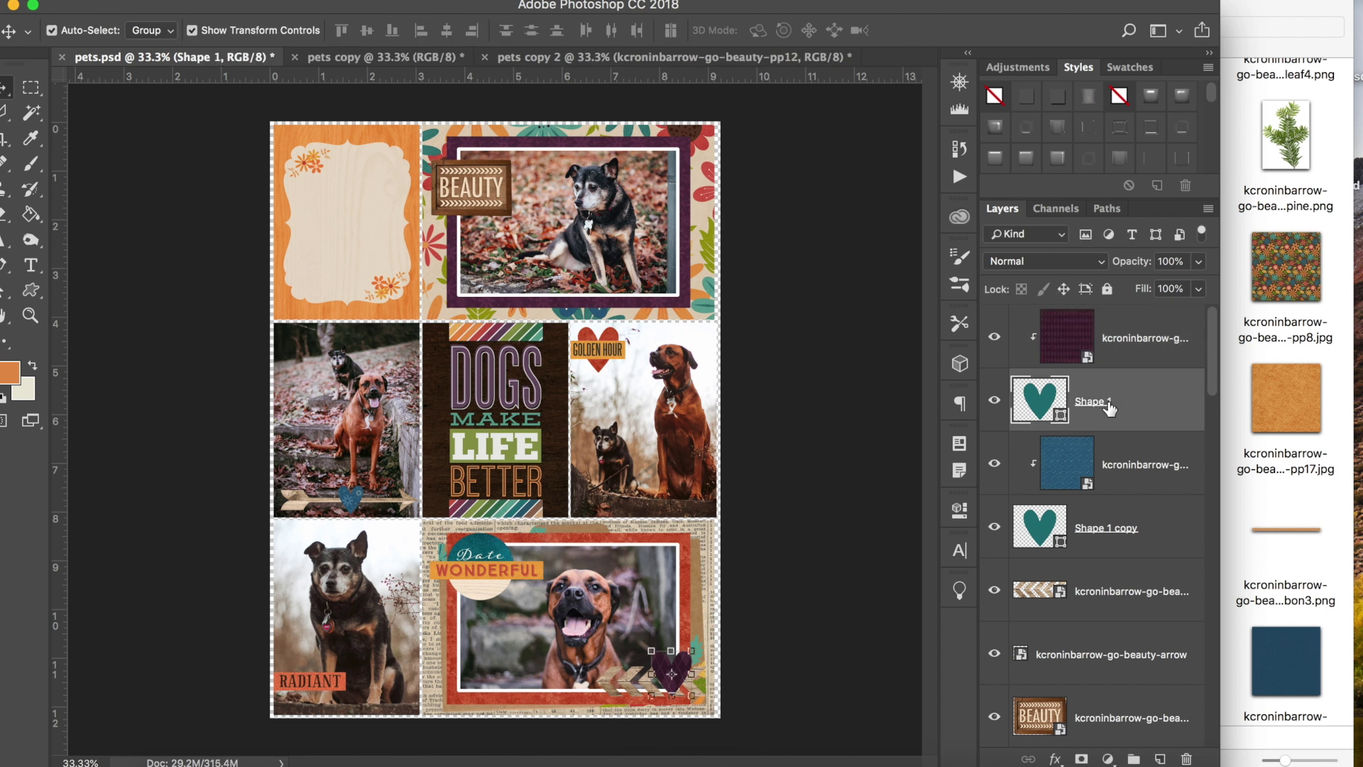
left_click(1150, 362)
key("super+e")
left_click(1144, 425)
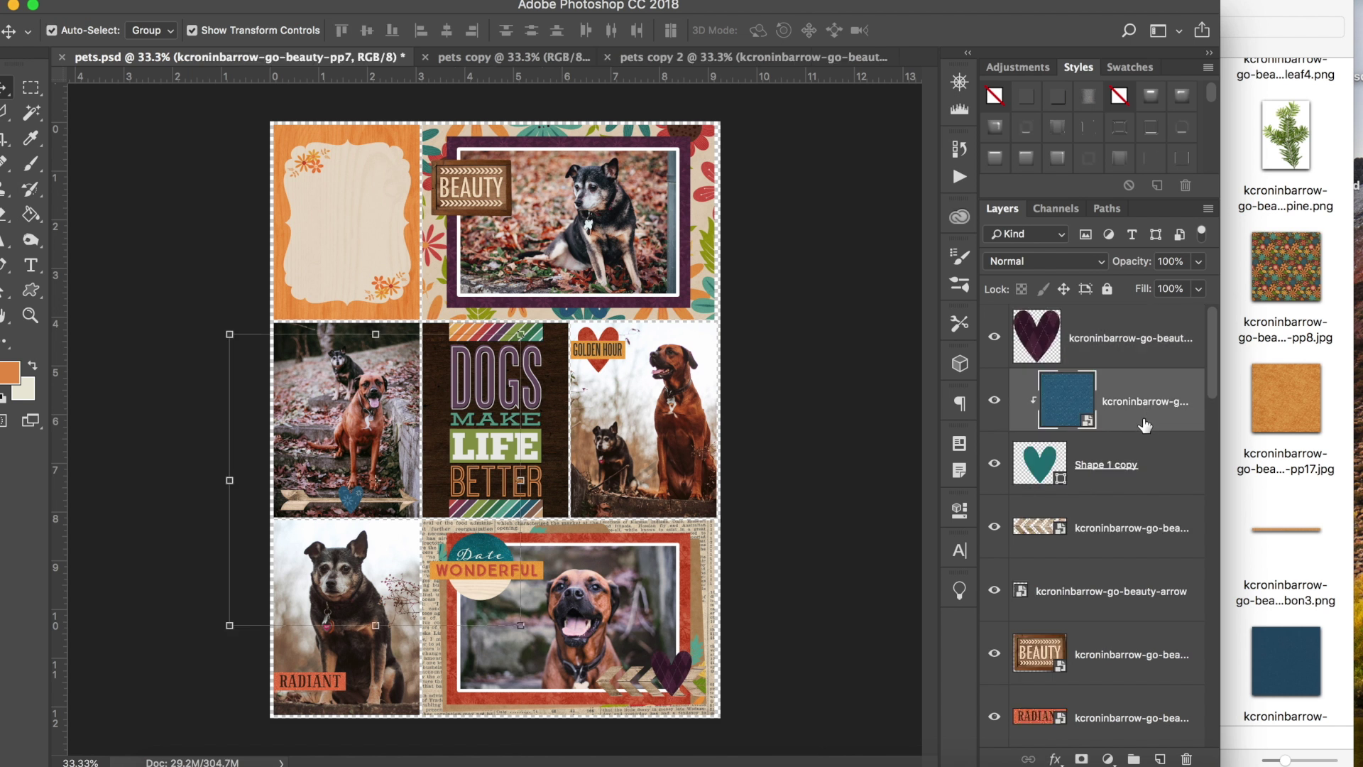
key("super+e")
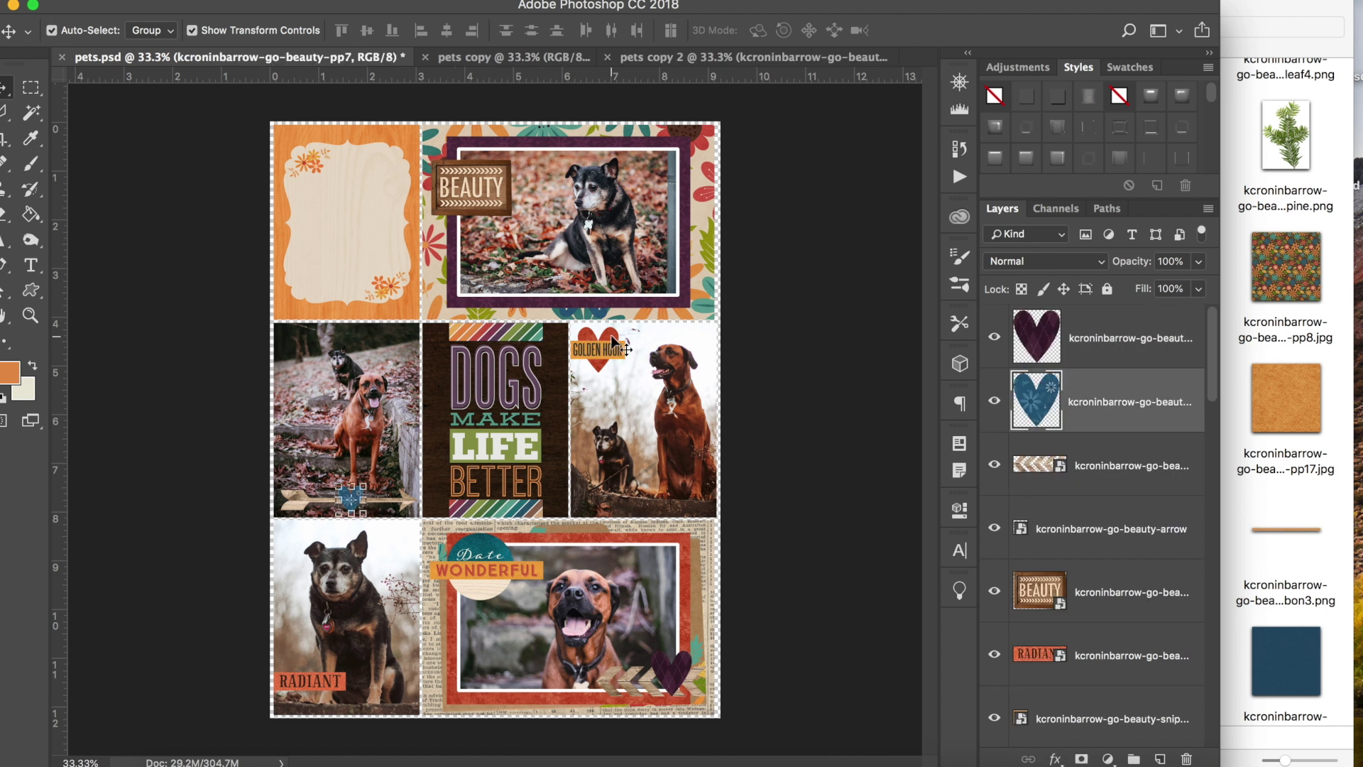
left_click(614, 344)
scroll(1136, 637, "down", 3)
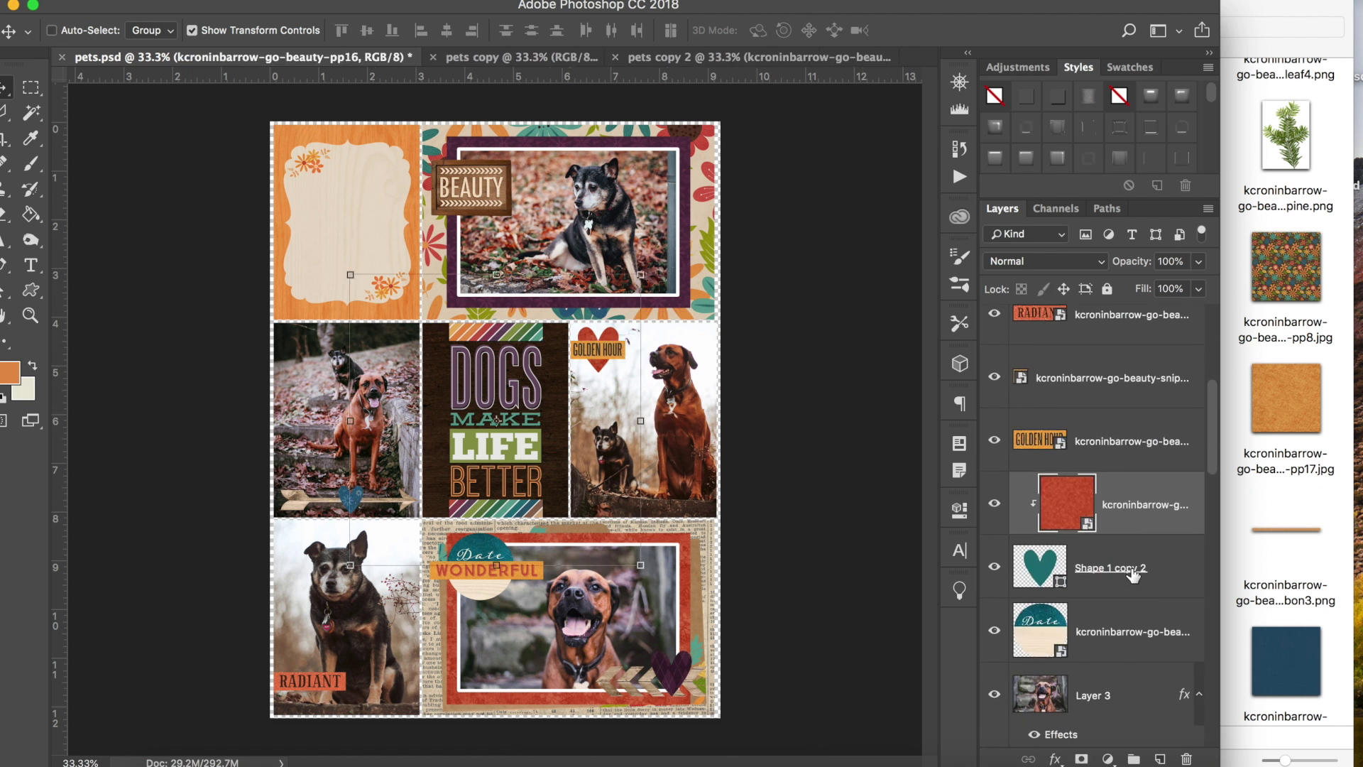
key("super+e")
- Move the purple heart to the RADIANT strip on the lower-left photo and float the pets copy 2 document in its own window
left_click_drag(678, 681, 301, 663)
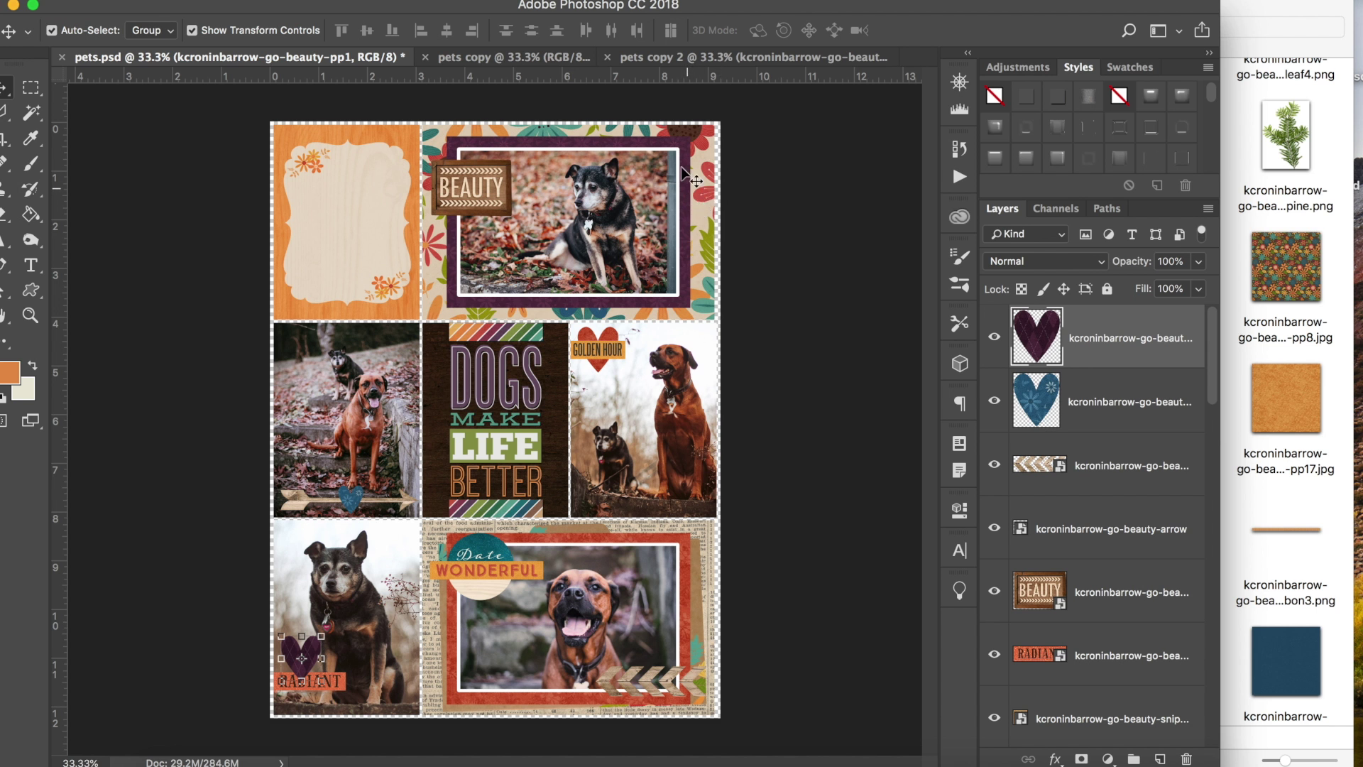
left_click(755, 61)
left_click_drag(734, 64, 1059, 35)
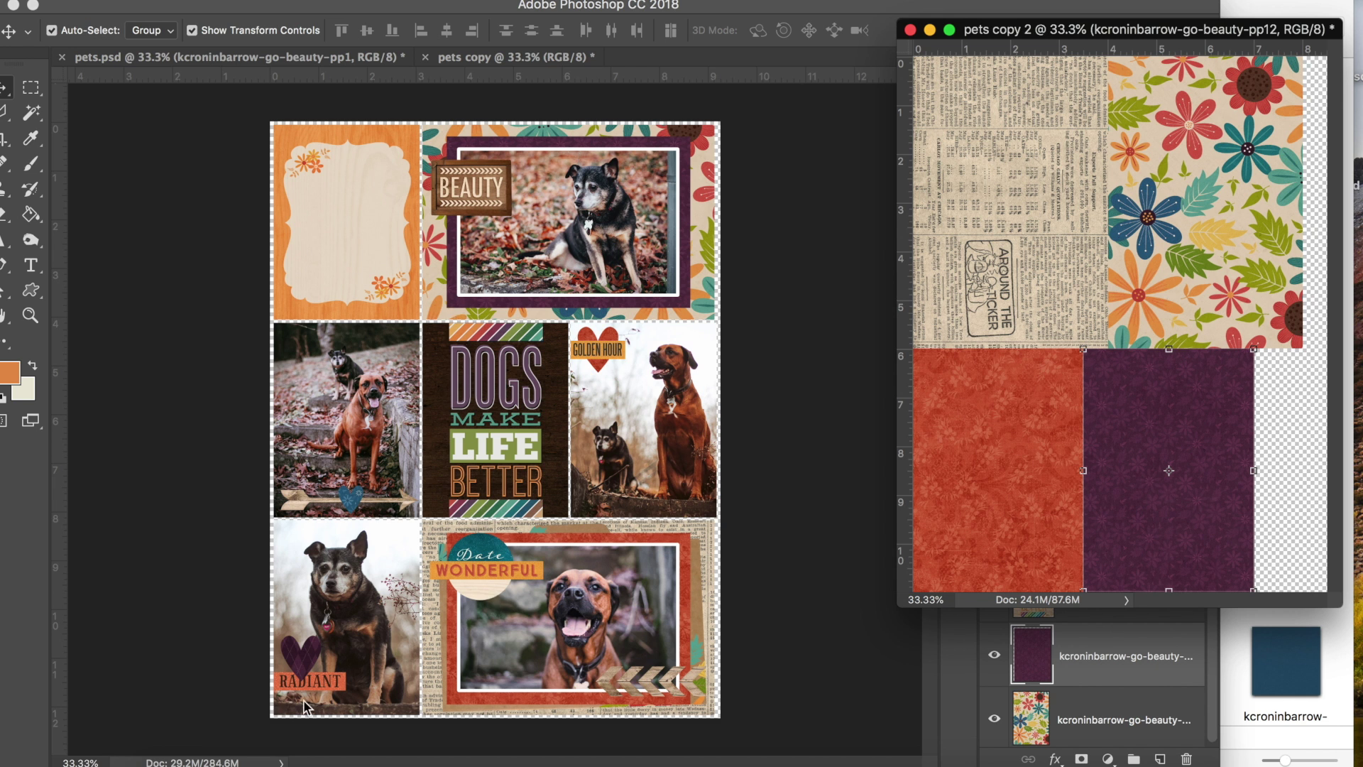
- Copy all embellishment layers from the purple heart down to the Date circle from pets.psd into the pets copy 2 document
left_click(309, 669)
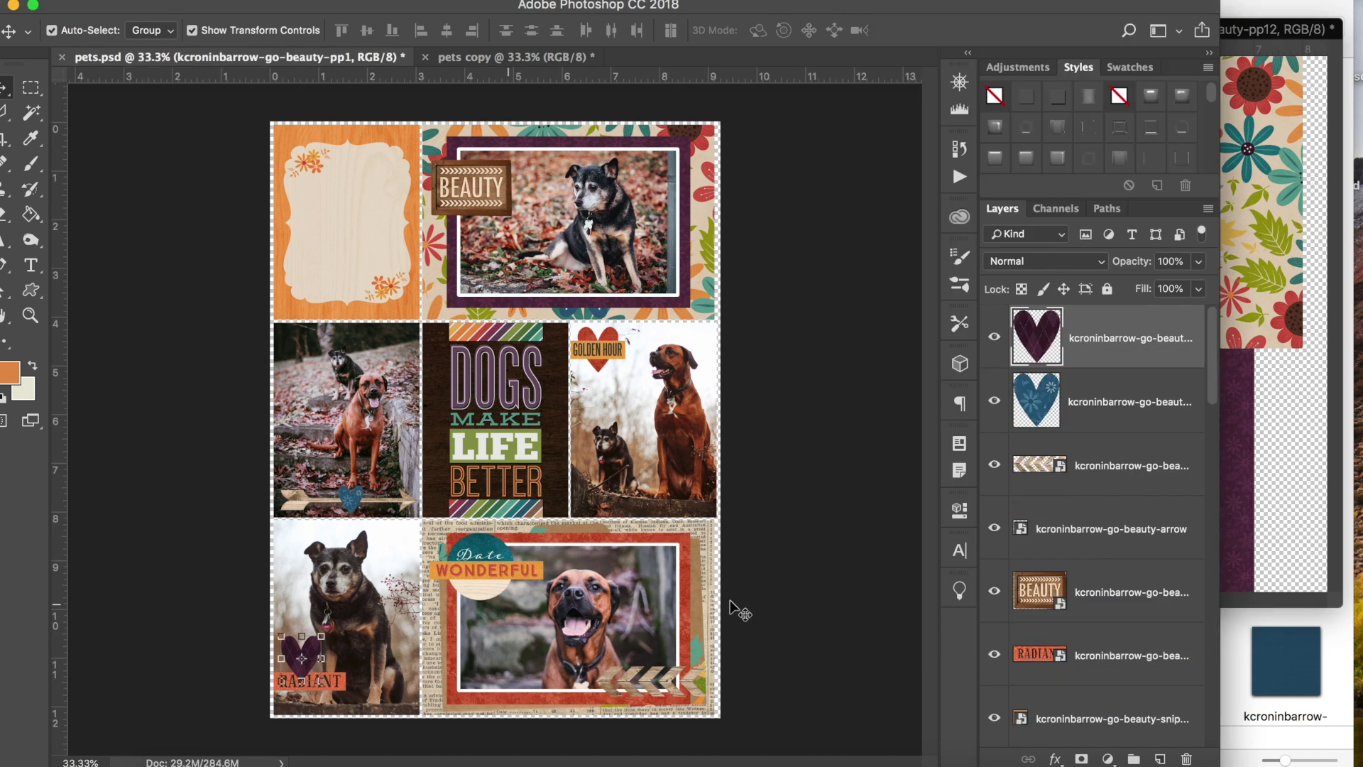
scroll(1080, 620, "down", 5)
left_click(1079, 609)
scroll(1080, 610, "down", 6)
scroll(1107, 593, "up", 3)
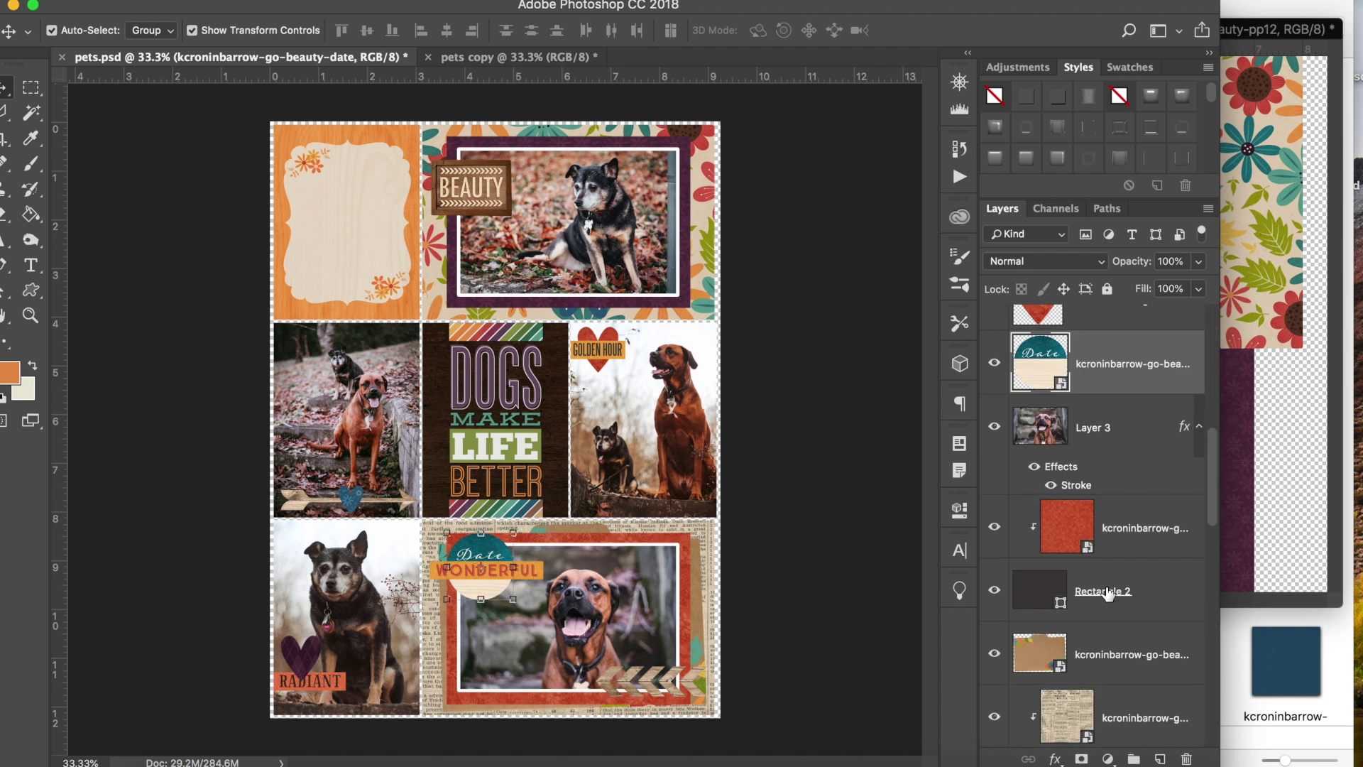
scroll(1108, 594, "up", 8)
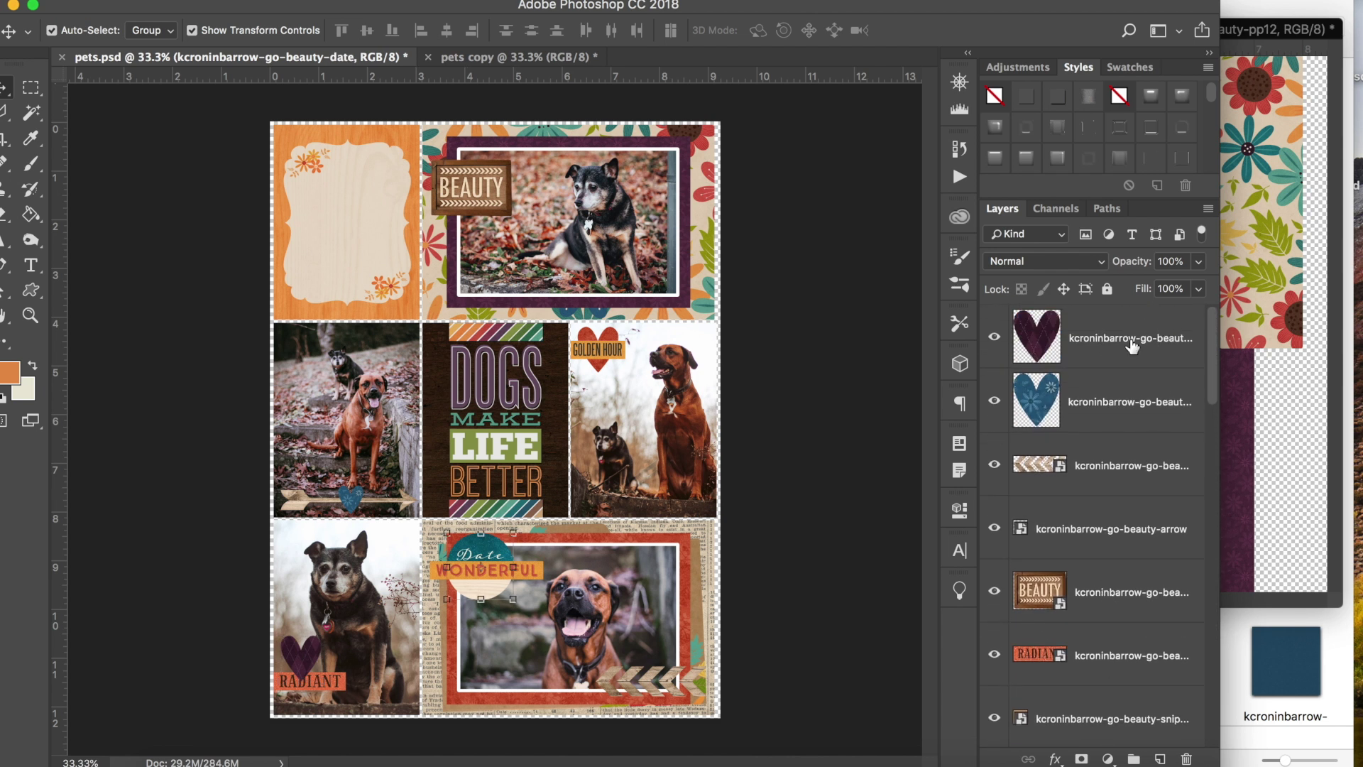
key("super+alt+a")
left_click(701, 641)
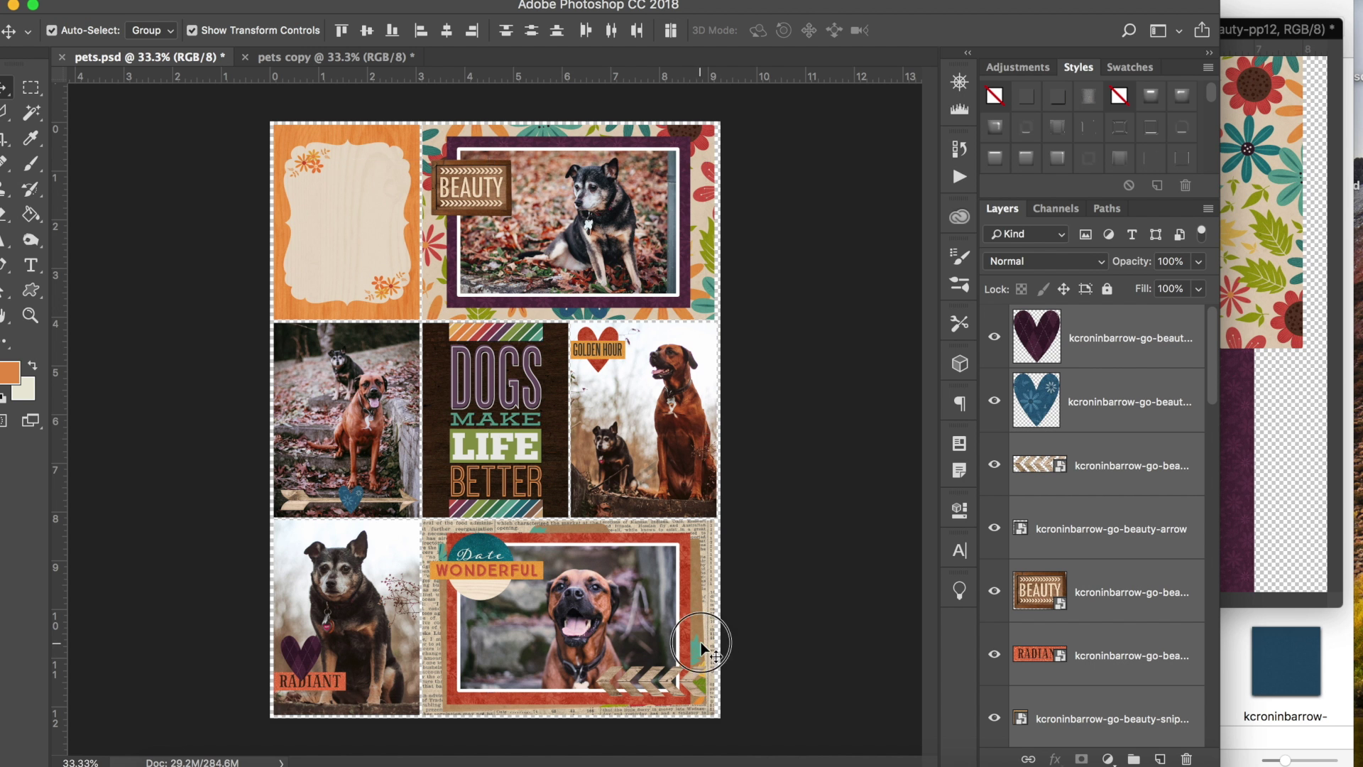
right_click(668, 678)
left_click_drag(1129, 366, 1267, 429)
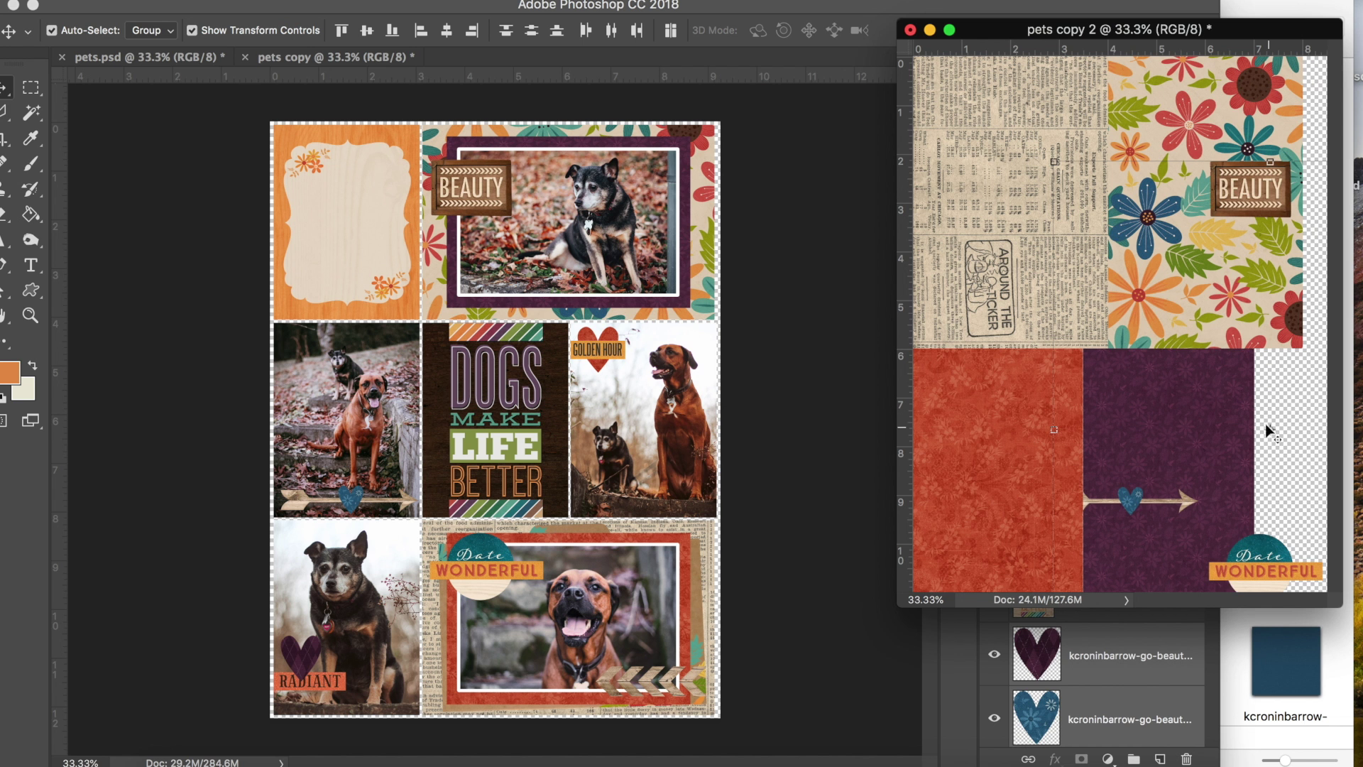
- Align the copied embellishments on their vertical and horizontal centers, and move the purple and blue hearts into the blank strip beside the purple paper
left_click(366, 30)
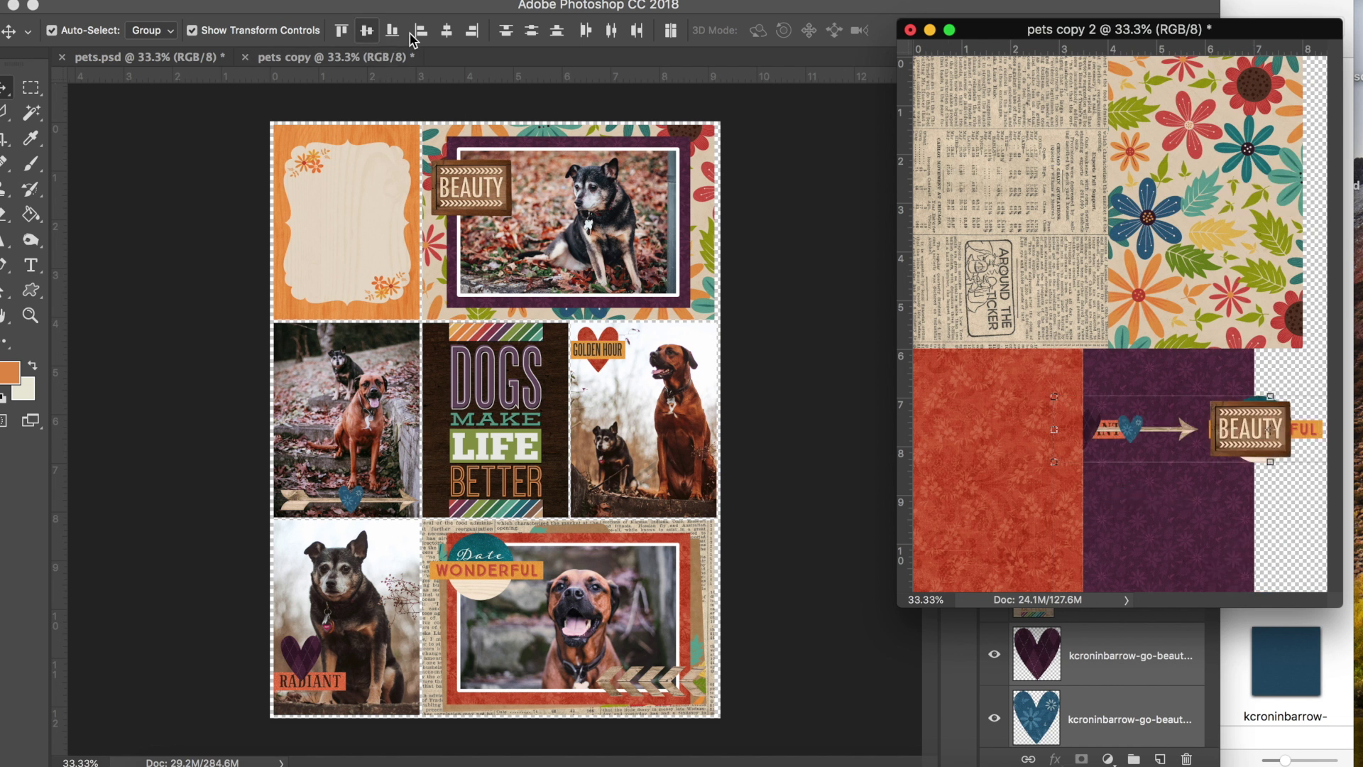
left_click(447, 31)
left_click_drag(1290, 427, 1293, 379)
left_click_drag(1100, 386, 1305, 417)
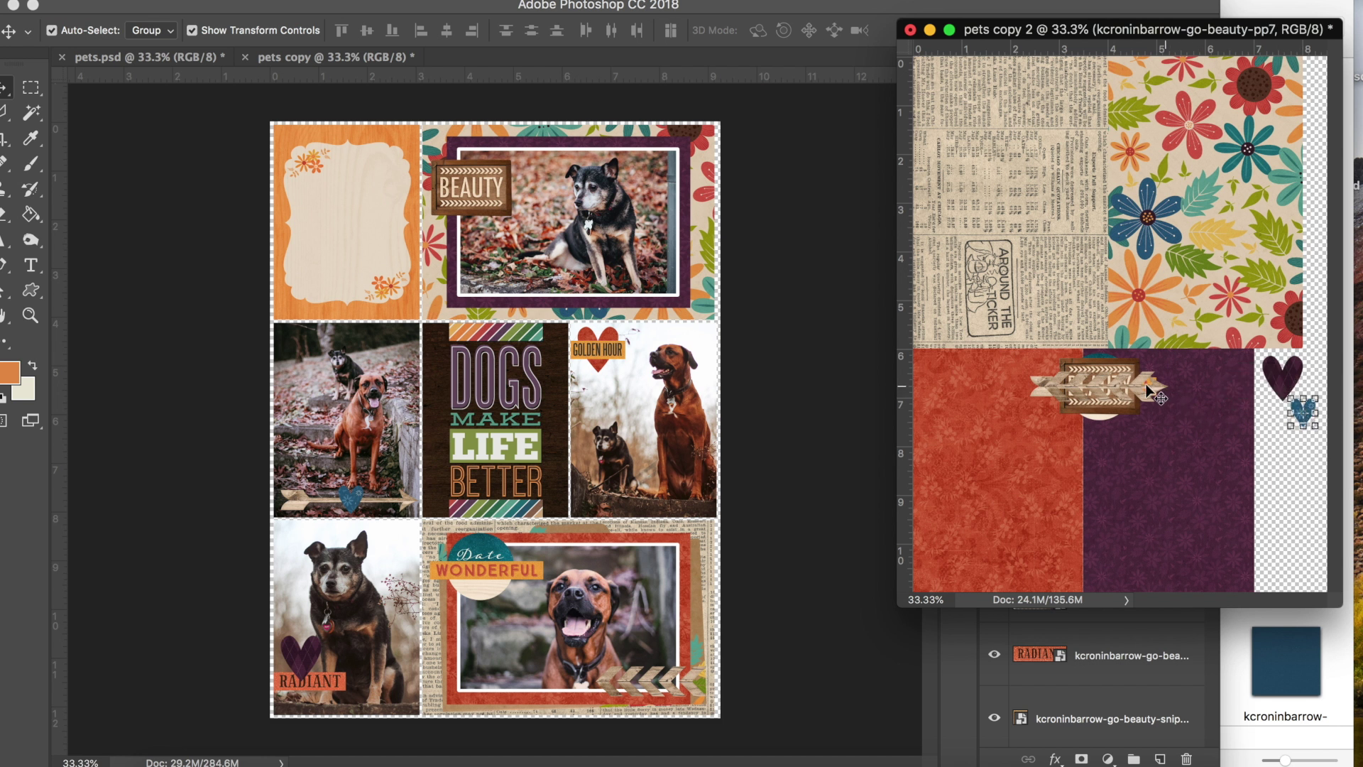
- Rotate the chevron arrows to -90° and place them in the blank strip beneath the purple heart
left_click_drag(1097, 396, 1348, 582)
key("super+t")
left_click_drag(1282, 499, 1278, 449)
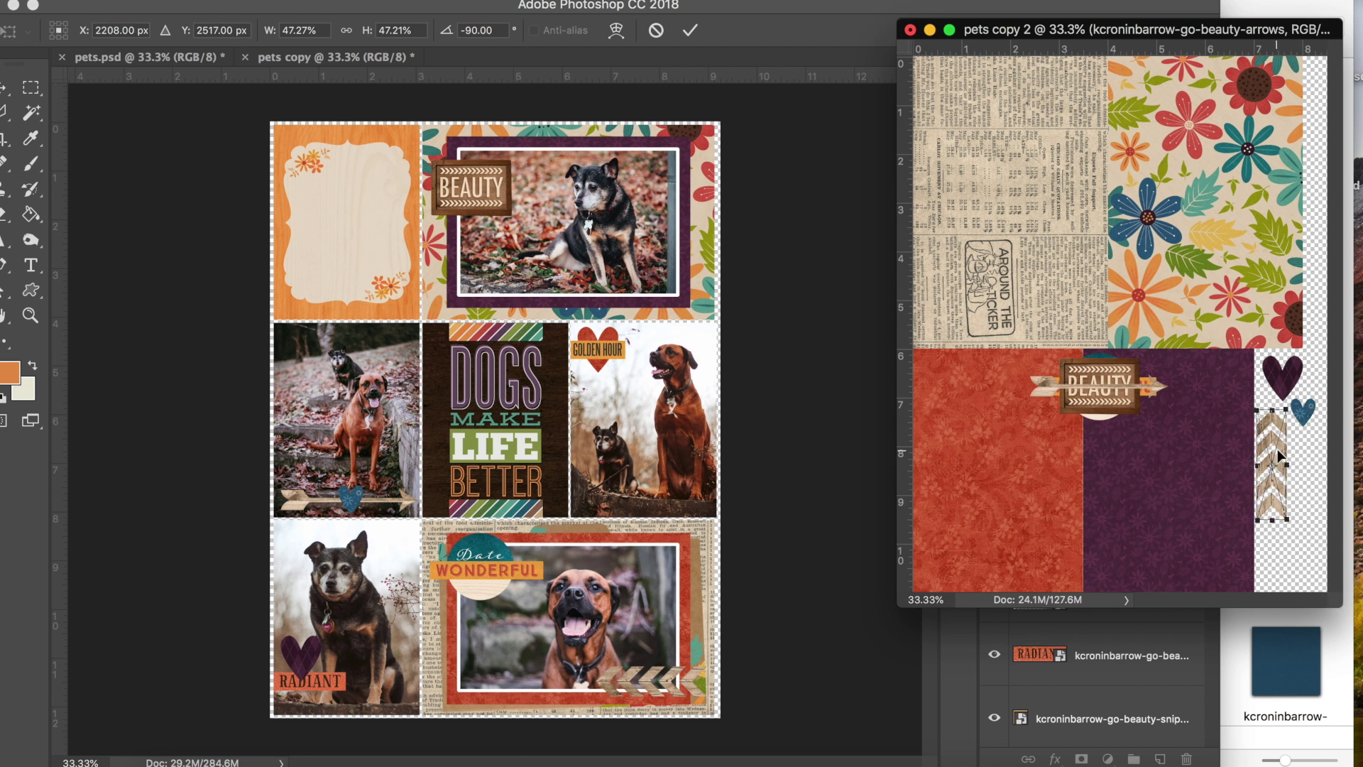
key("Return")
- Rotate the wooden arrow to 90° and place it beneath the blue heart, alongside the chevrons
left_click(1126, 391)
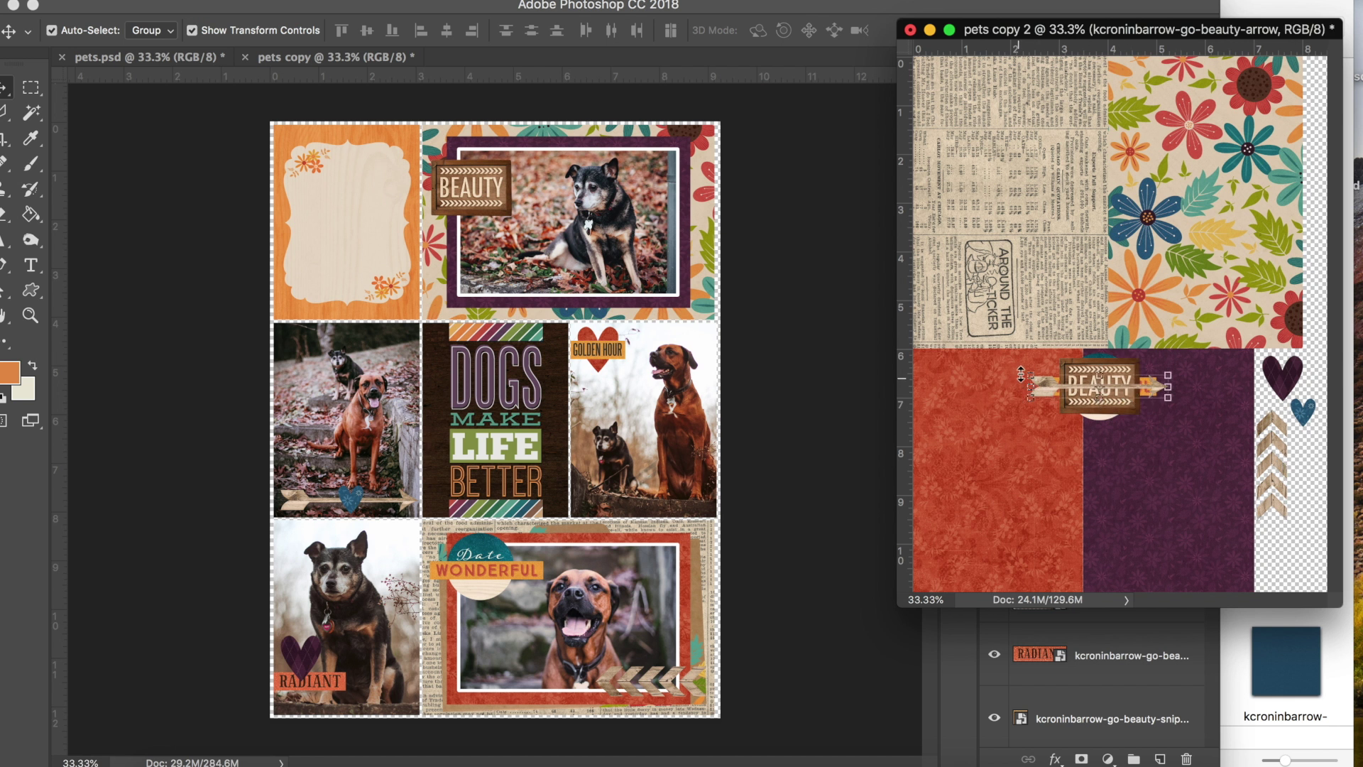
key("ctrl+t")
left_click_drag(1022, 348, 1182, 277)
left_click_drag(1111, 349, 1312, 454)
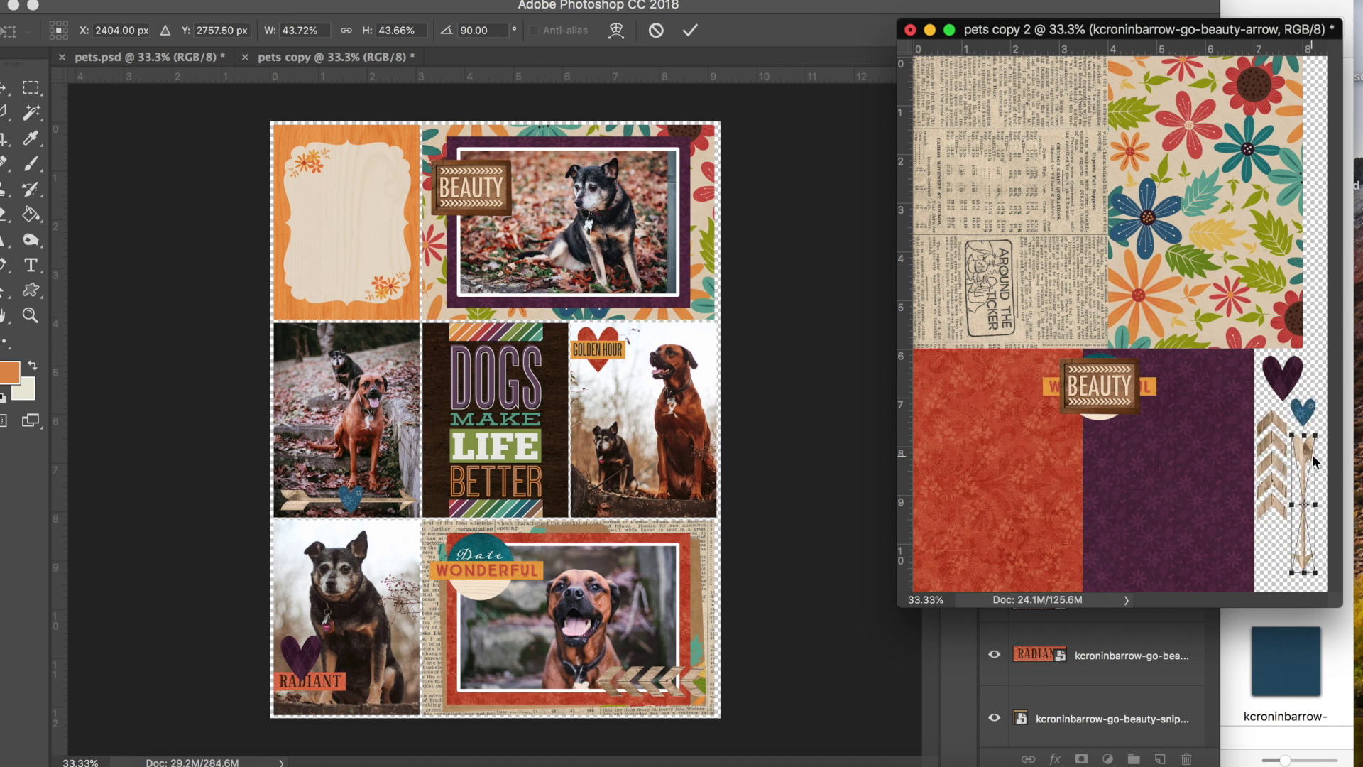
key("Return")
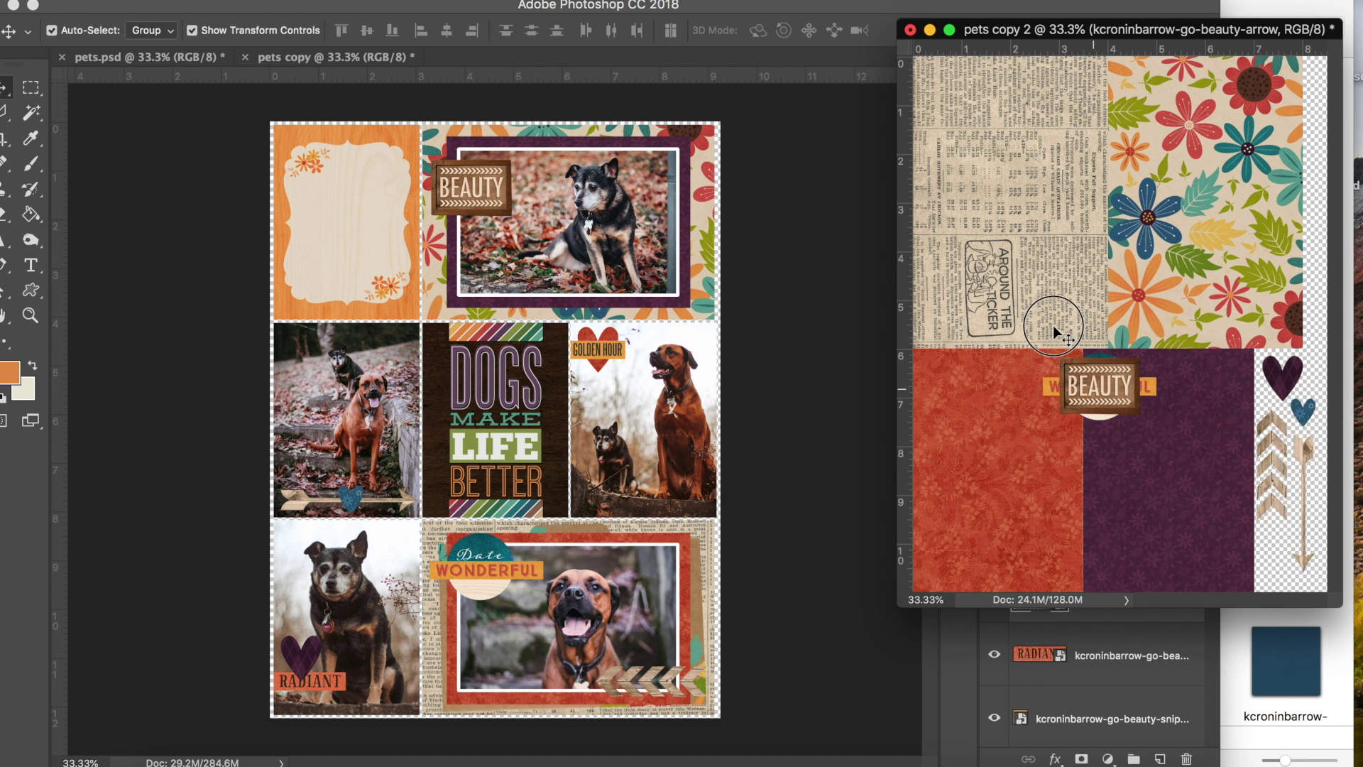
- Move the BEAUTY tag onto the newspaper paper and the red heart beneath the chevrons in the blank strip
left_click_drag(1125, 404, 1068, 276)
left_click_drag(1120, 384, 1289, 527)
- Nudge the wooden arrow, the red heart and the chevrons slightly down in the blank strip to even out their spacing
key("super+equal")
key("super+equal")
key("super+equal")
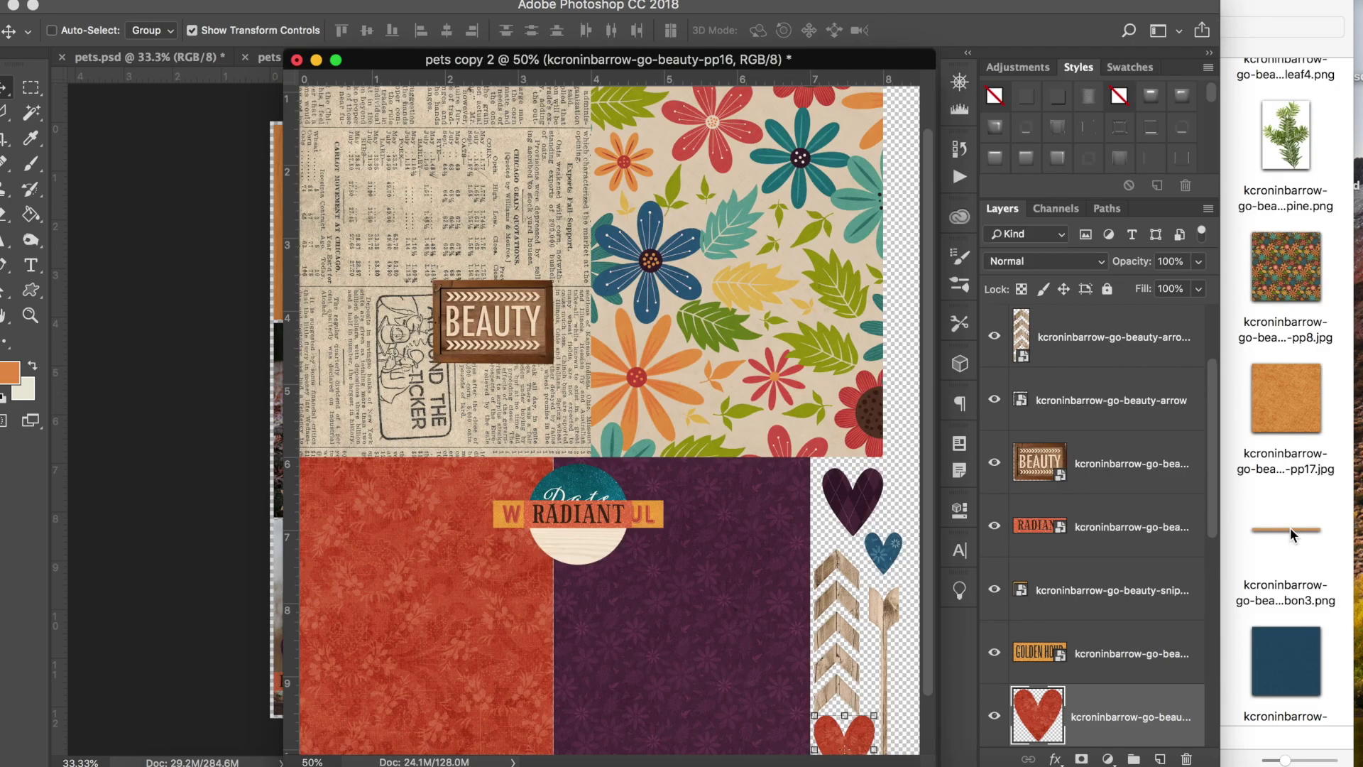
scroll(728, 563, "down", 10)
scroll(727, 563, "right", 4)
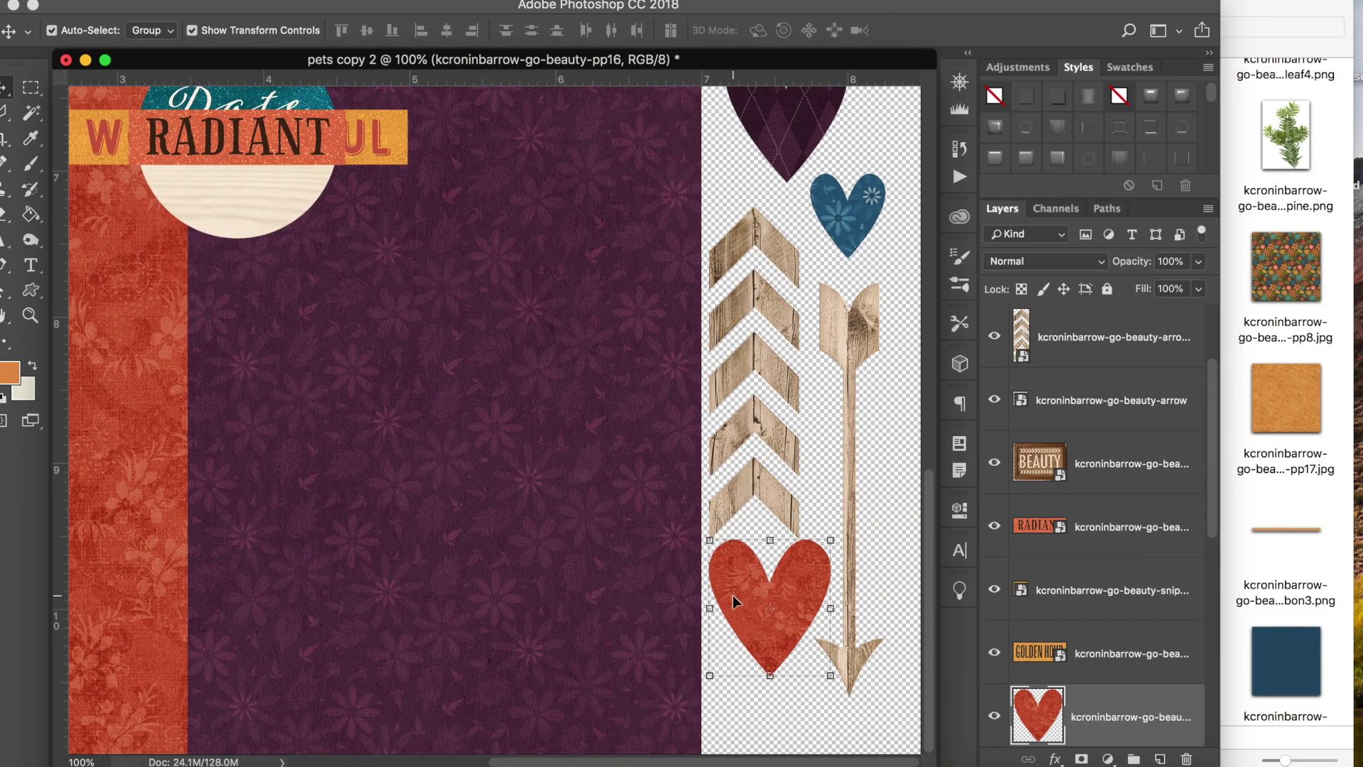
left_click_drag(881, 628, 879, 671)
left_click_drag(786, 632, 787, 666)
left_click_drag(778, 498, 786, 513)
key("super+0")
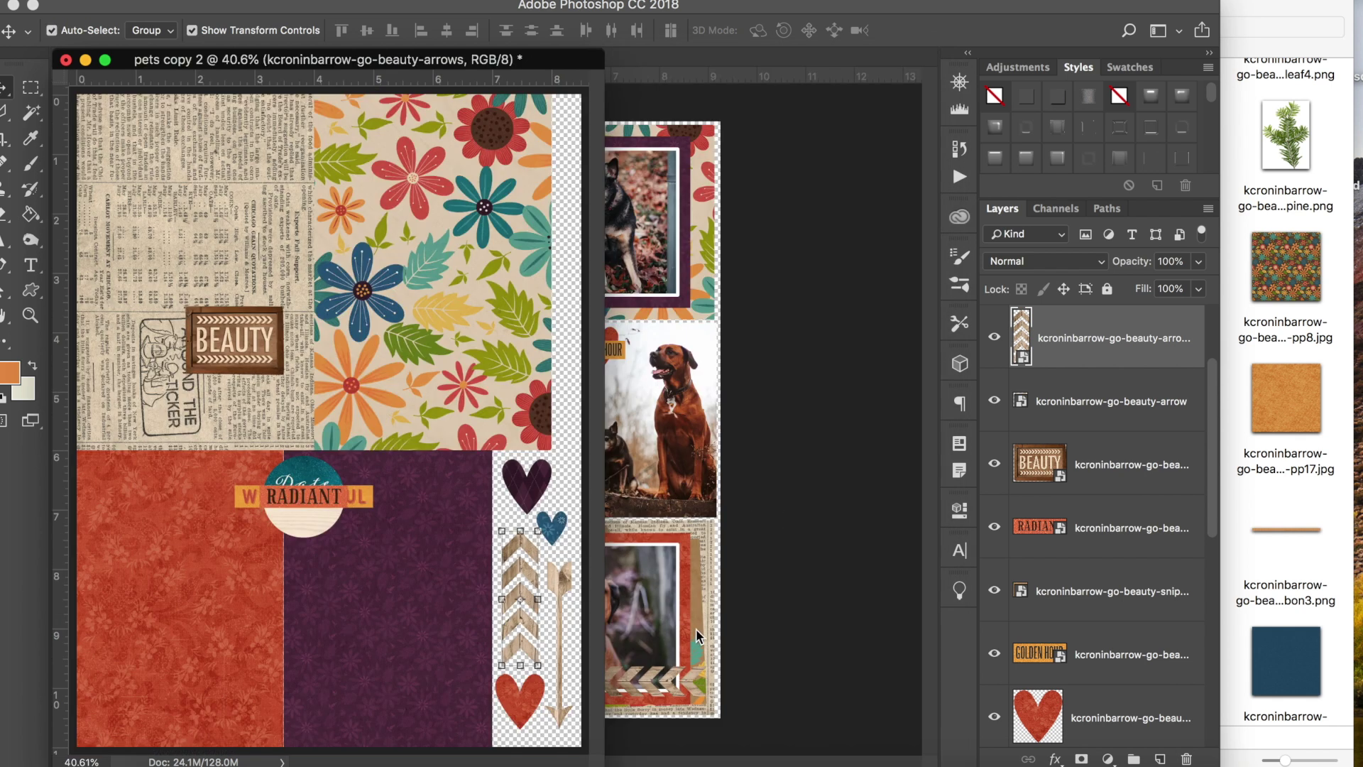
- Move the BEAUTY tag onto the word strips and Date circle over the red and purple papers, and select the whole pile
left_click_drag(247, 342, 328, 506)
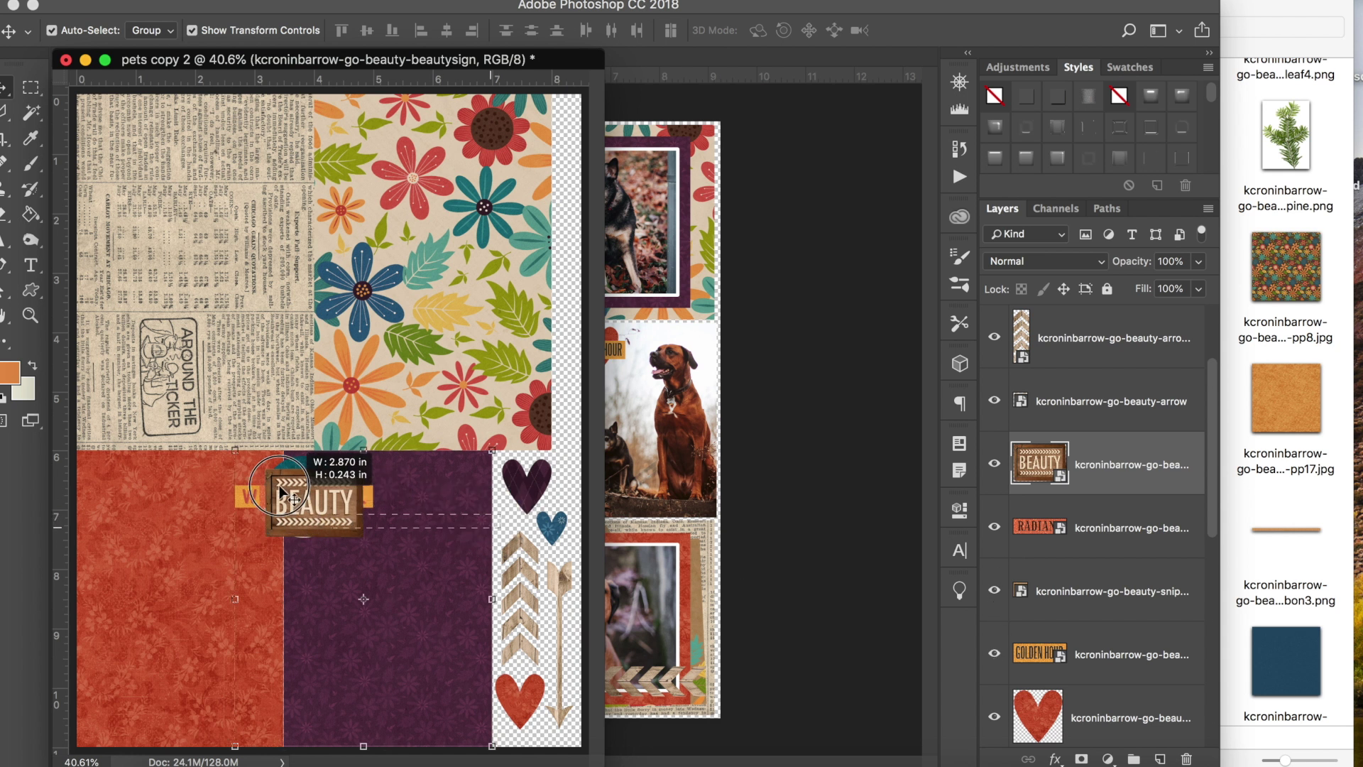
left_click(155, 541)
key("super+z")
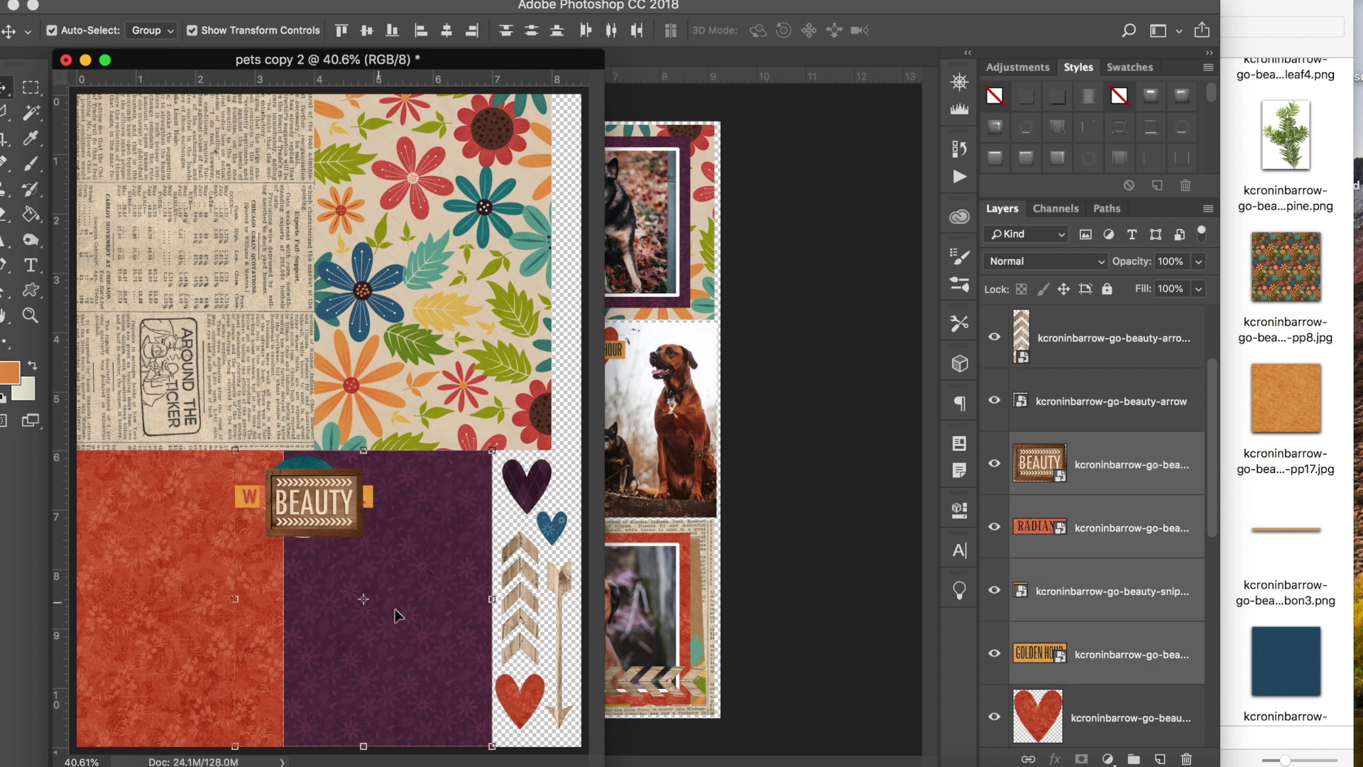
- Dock the pets copy 2 document, narrow the application window, and place the floating pets copy document beside it
left_click_drag(341, 64, 600, 64)
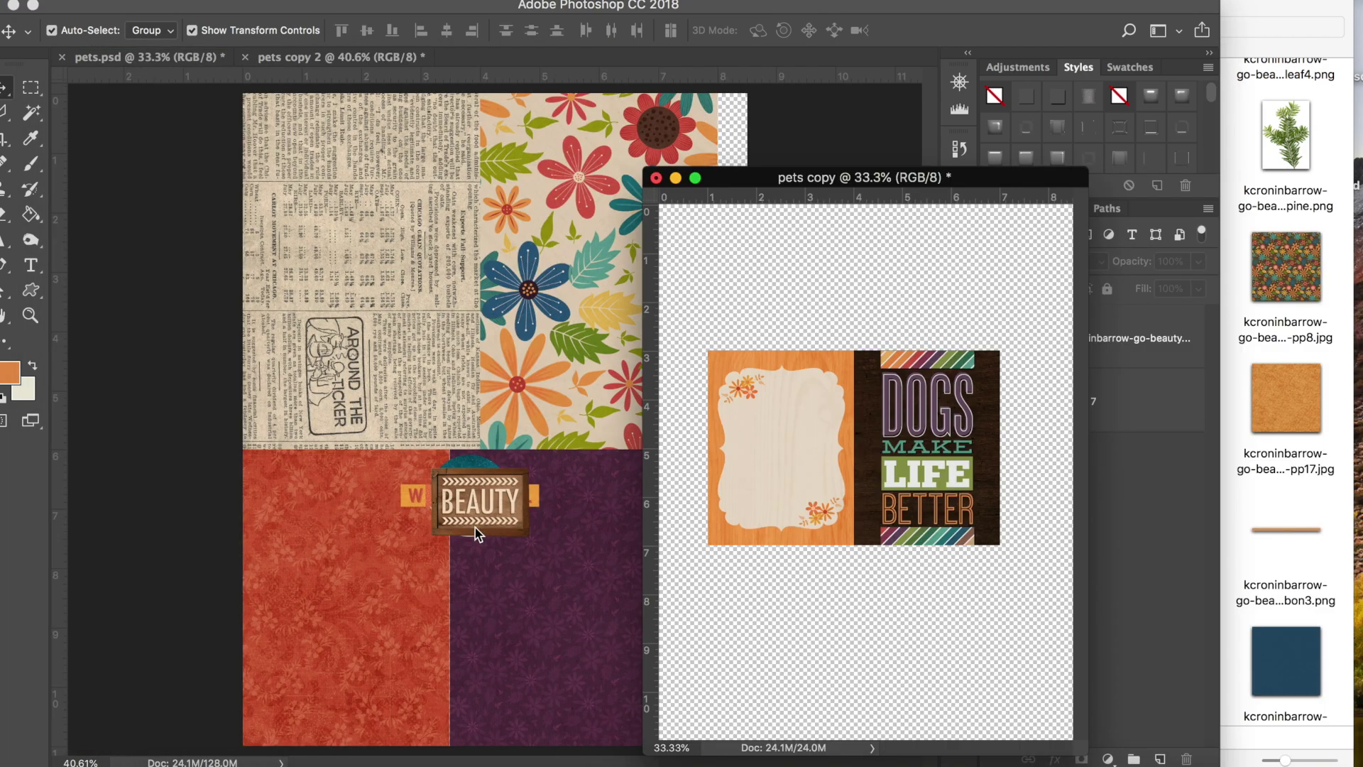
left_click(484, 506)
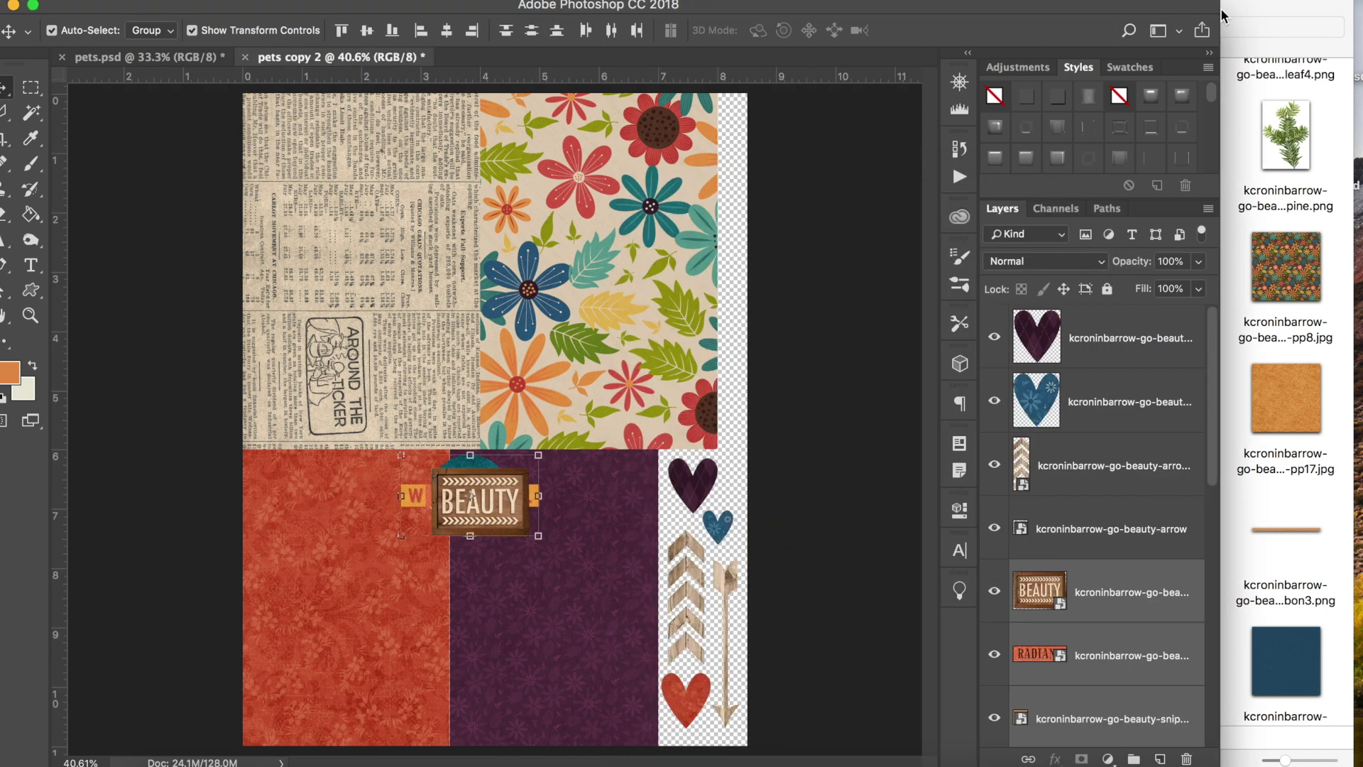
left_click_drag(1214, 10, 916, 11)
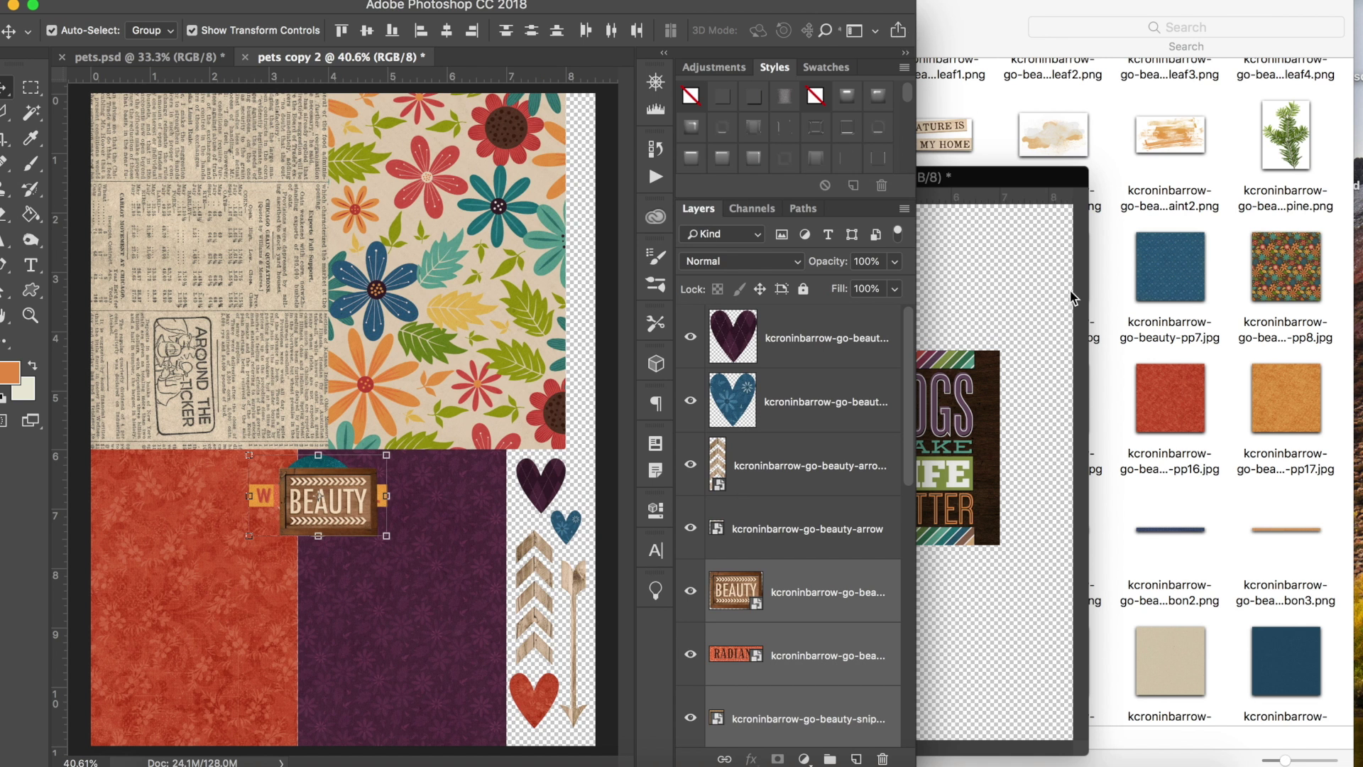
left_click_drag(1008, 186, 1271, 157)
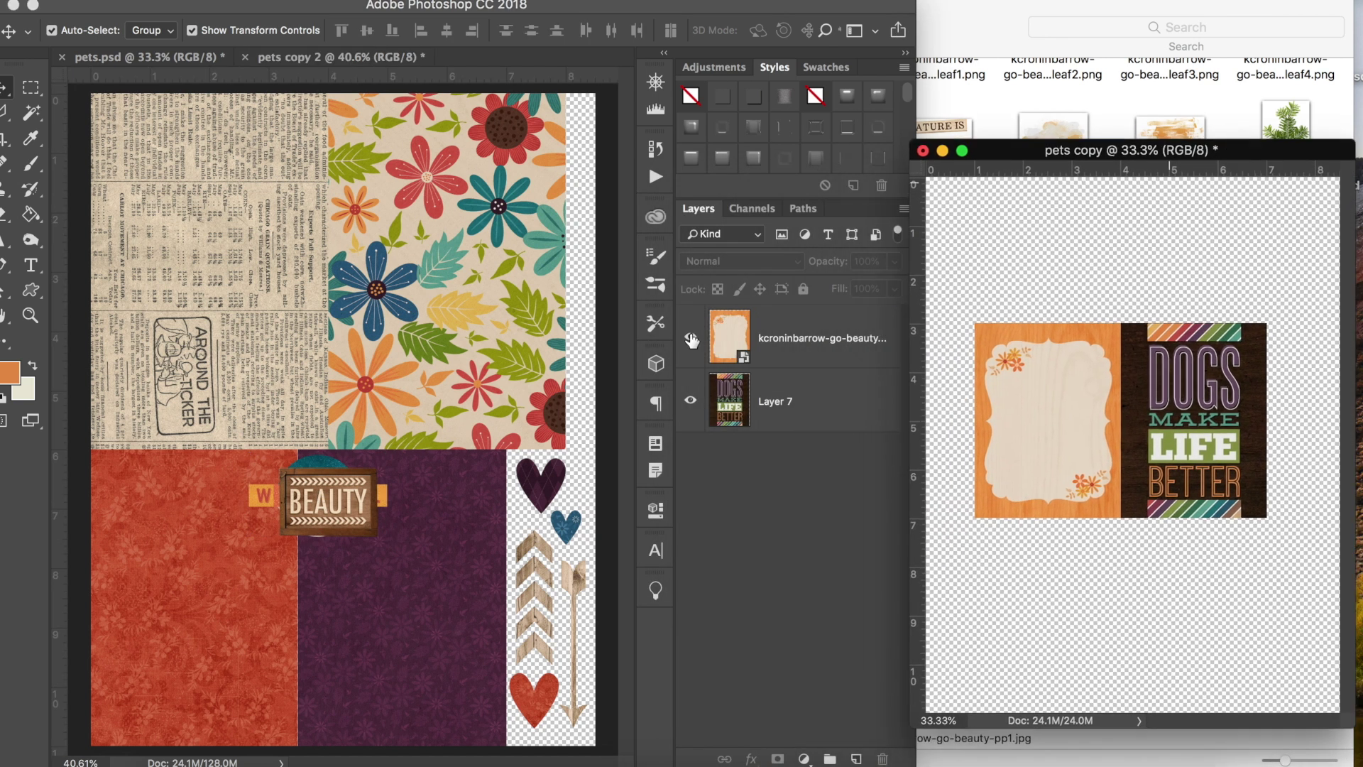
- Copy the selected tag, word strips and Date circle into pets copy beneath the cards, and delete them from pets copy 2
left_click(351, 509)
left_click_drag(703, 601, 1143, 574)
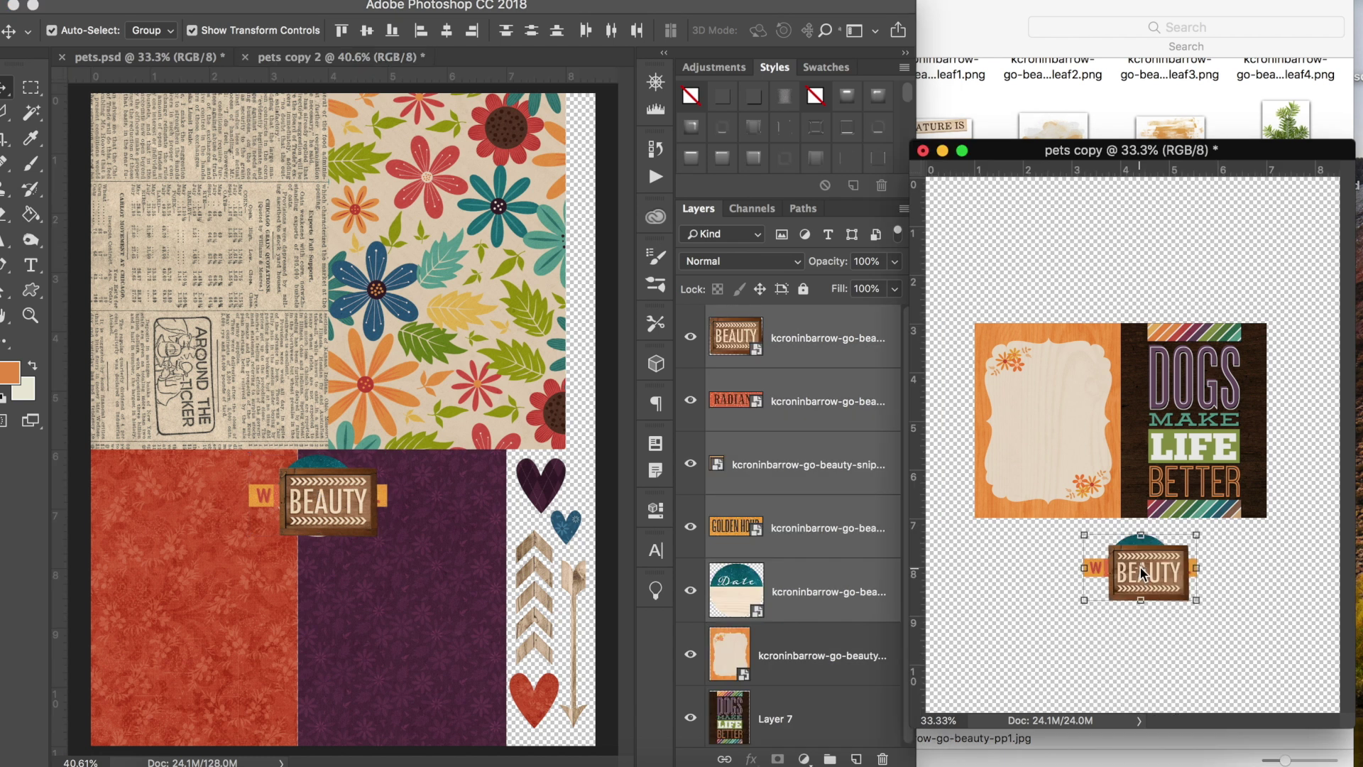
left_click(341, 521)
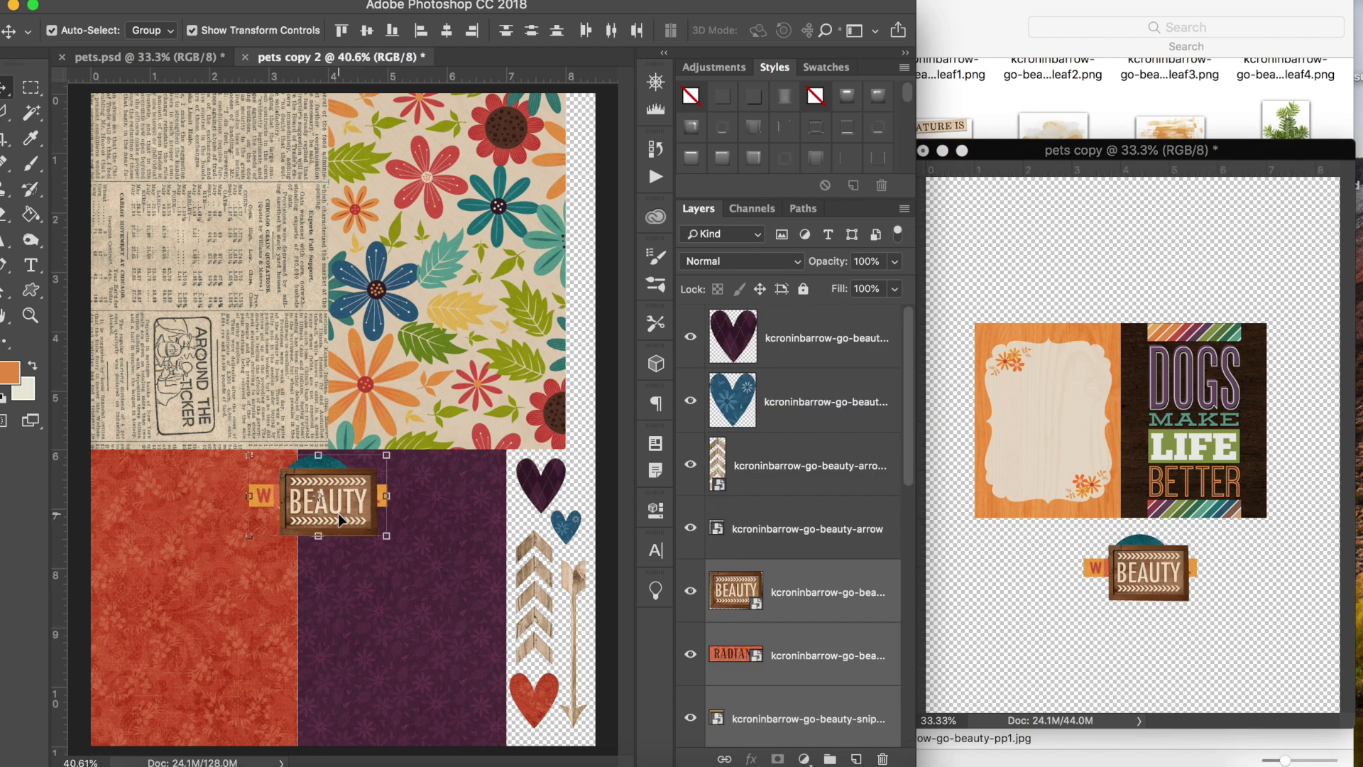
key("BackSpace")
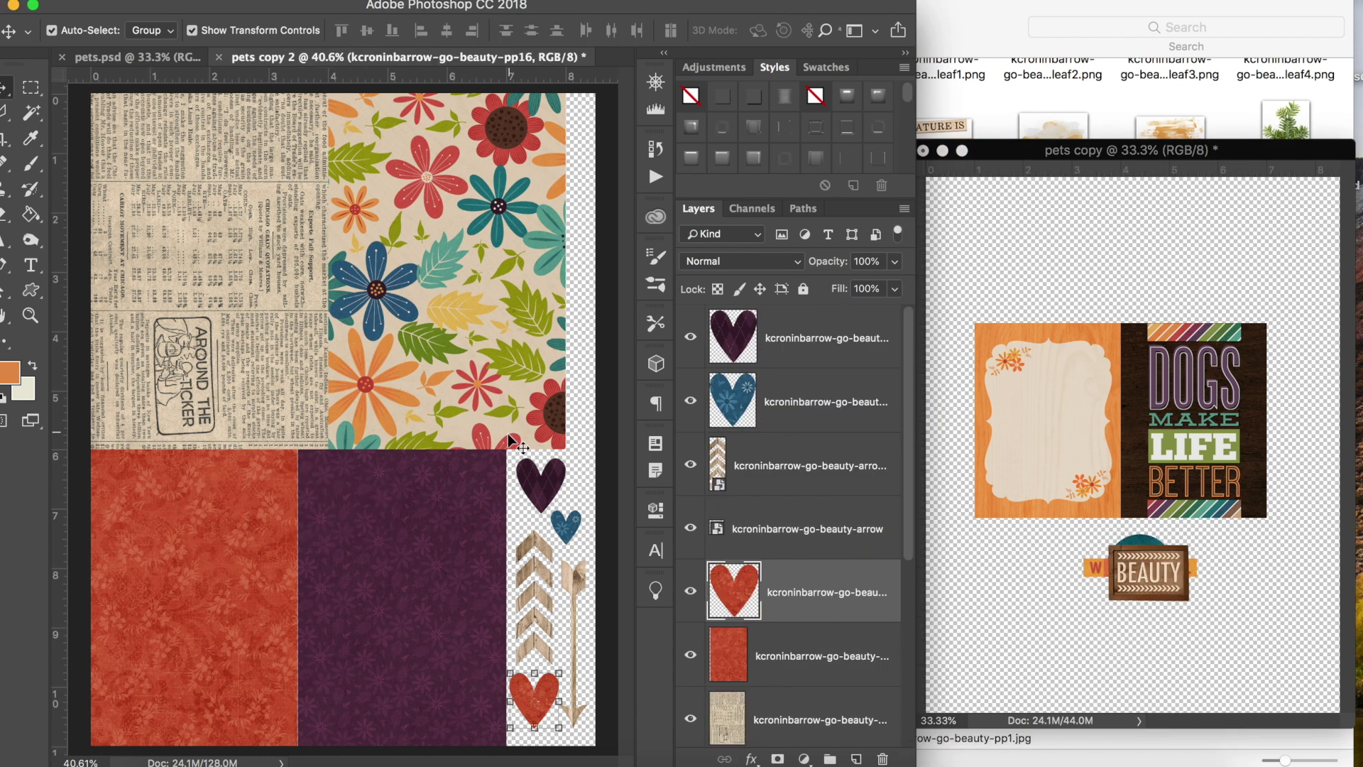
- Dock the pets copy document, show the grid, and move the orange and DOGS cards together to the sheet's upper-left corner
left_click_drag(1026, 150, 523, 57)
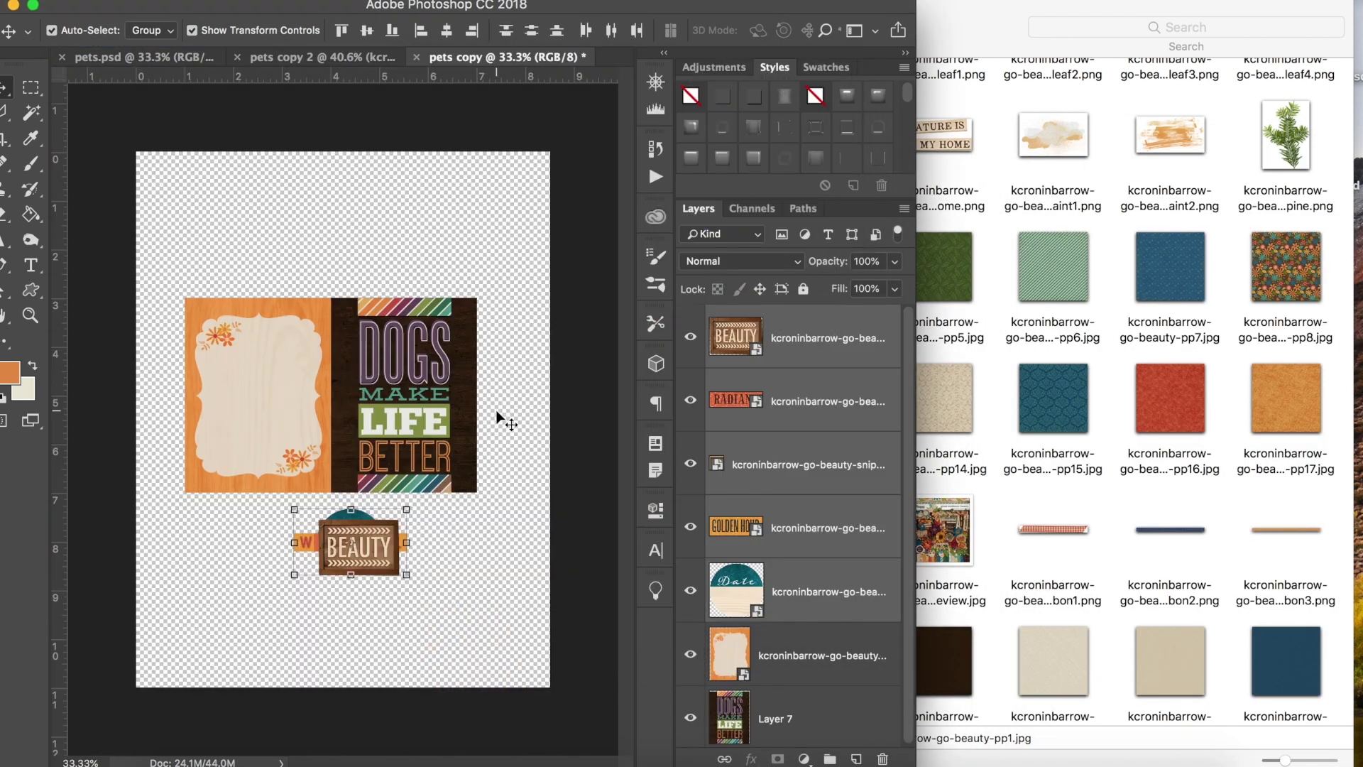
key("super+apostrophe")
left_click(244, 262)
left_click_drag(425, 398, 396, 280)
- Stack the BEAUTY tag and Date circle beside the DOGS card, and line up RADIANT, WONDERFUL and GOLDEN HOUR beneath the cards
left_click_drag(389, 532, 520, 177)
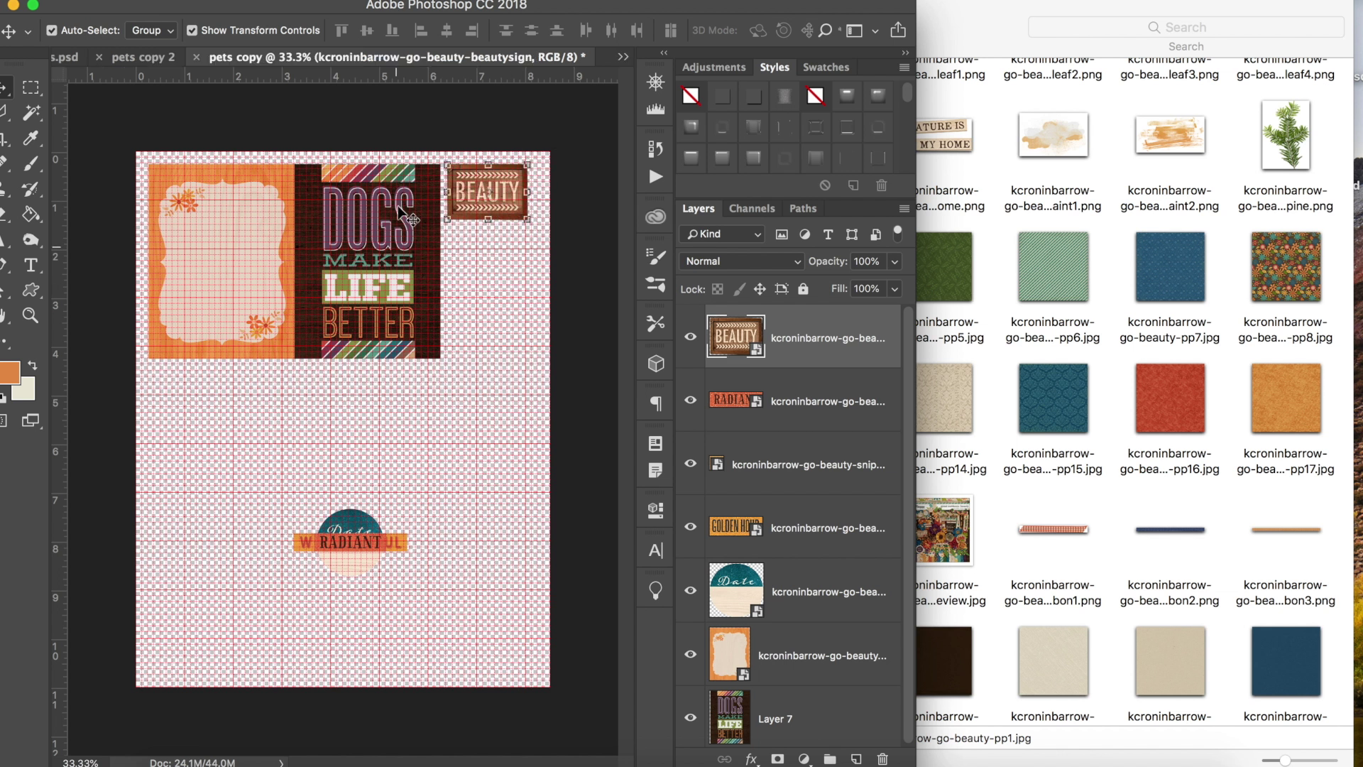
left_click_drag(357, 540, 200, 378)
left_click_drag(321, 545, 374, 382)
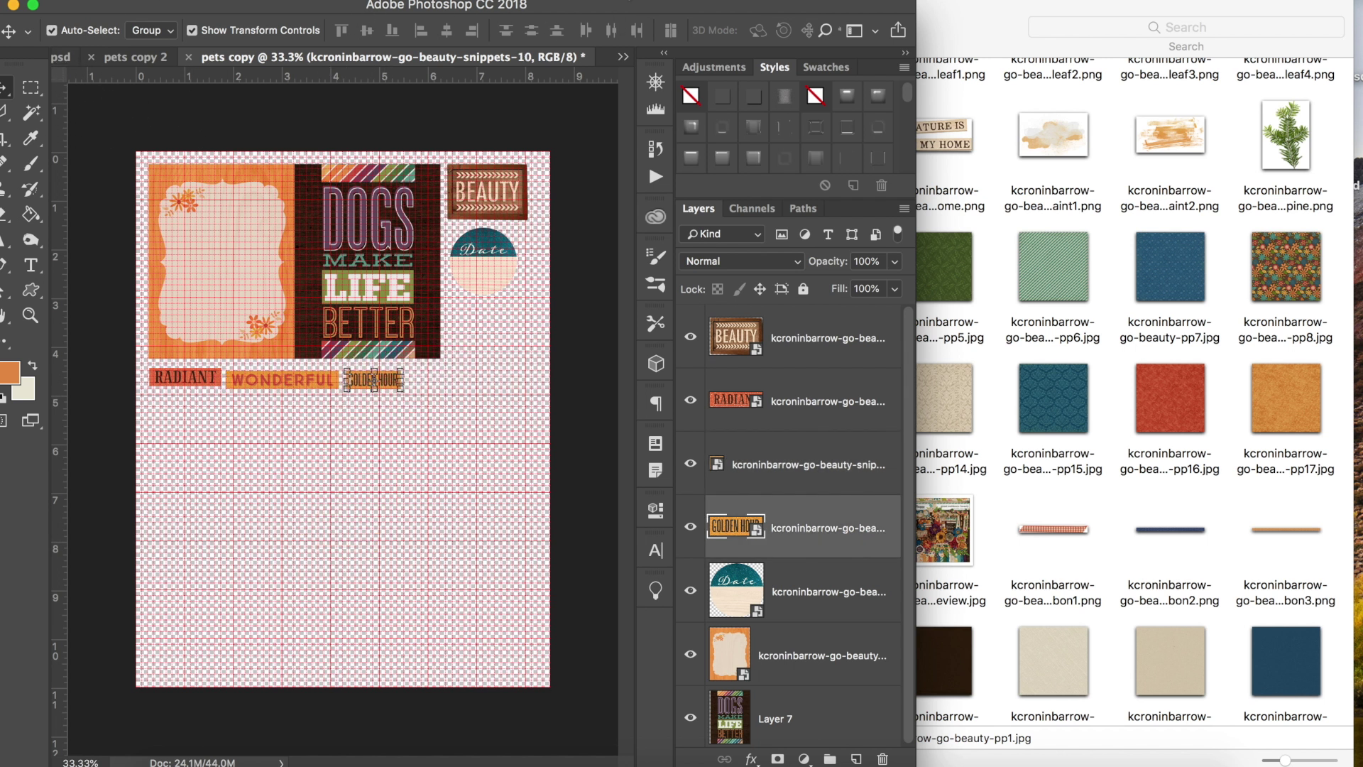
- Switch to pets.psd, select the kraft folder behind the lower framed photo, and float the document beside the pets copy sheet
left_click(601, 3)
left_click(625, 714)
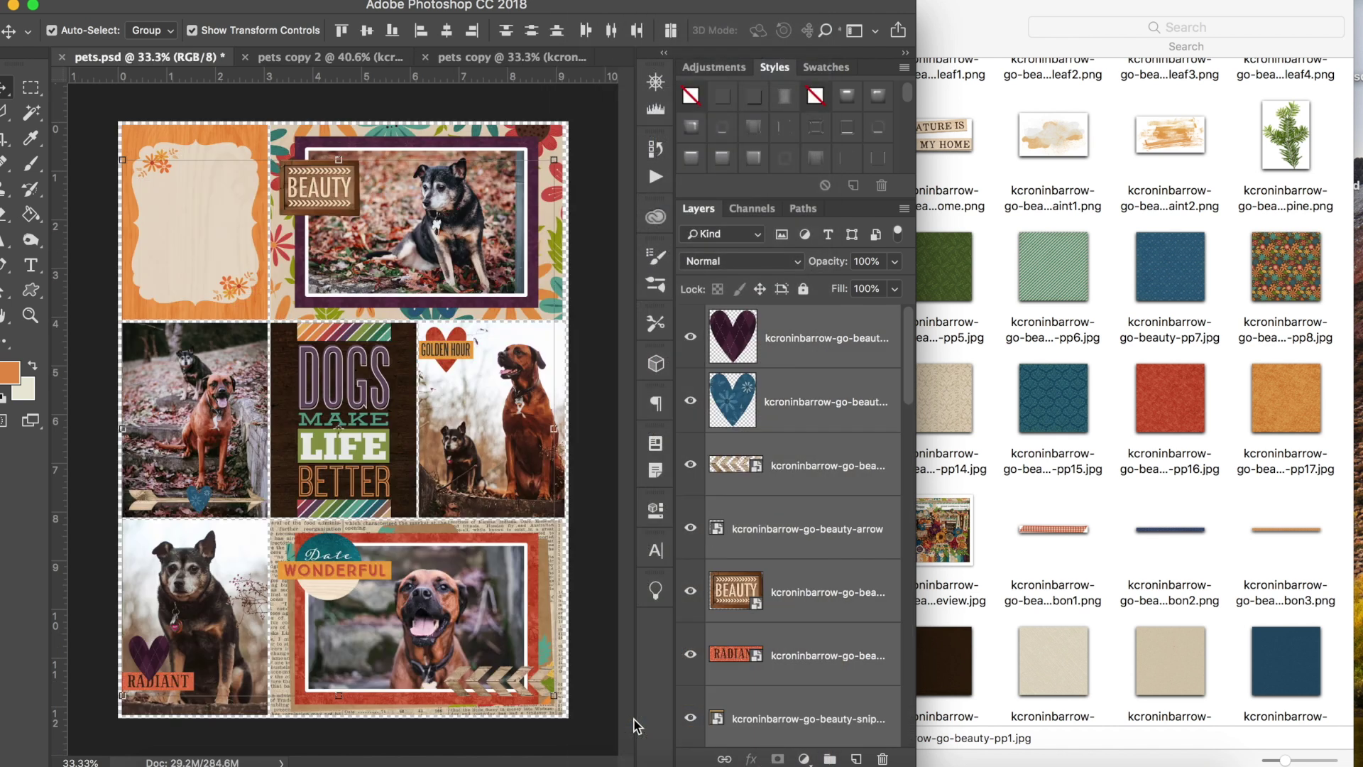
left_click(434, 529)
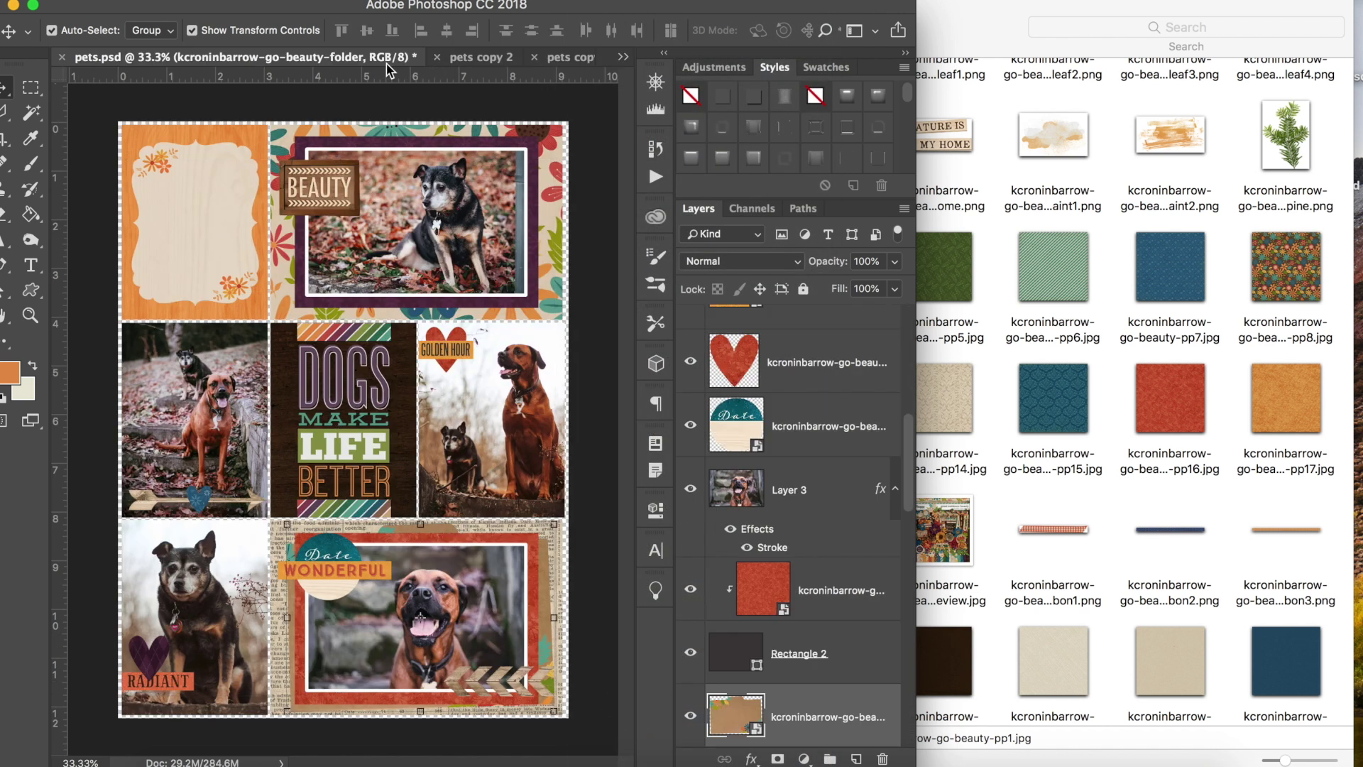
left_click_drag(384, 67, 810, 80)
left_click_drag(1035, 84, 1033, 67)
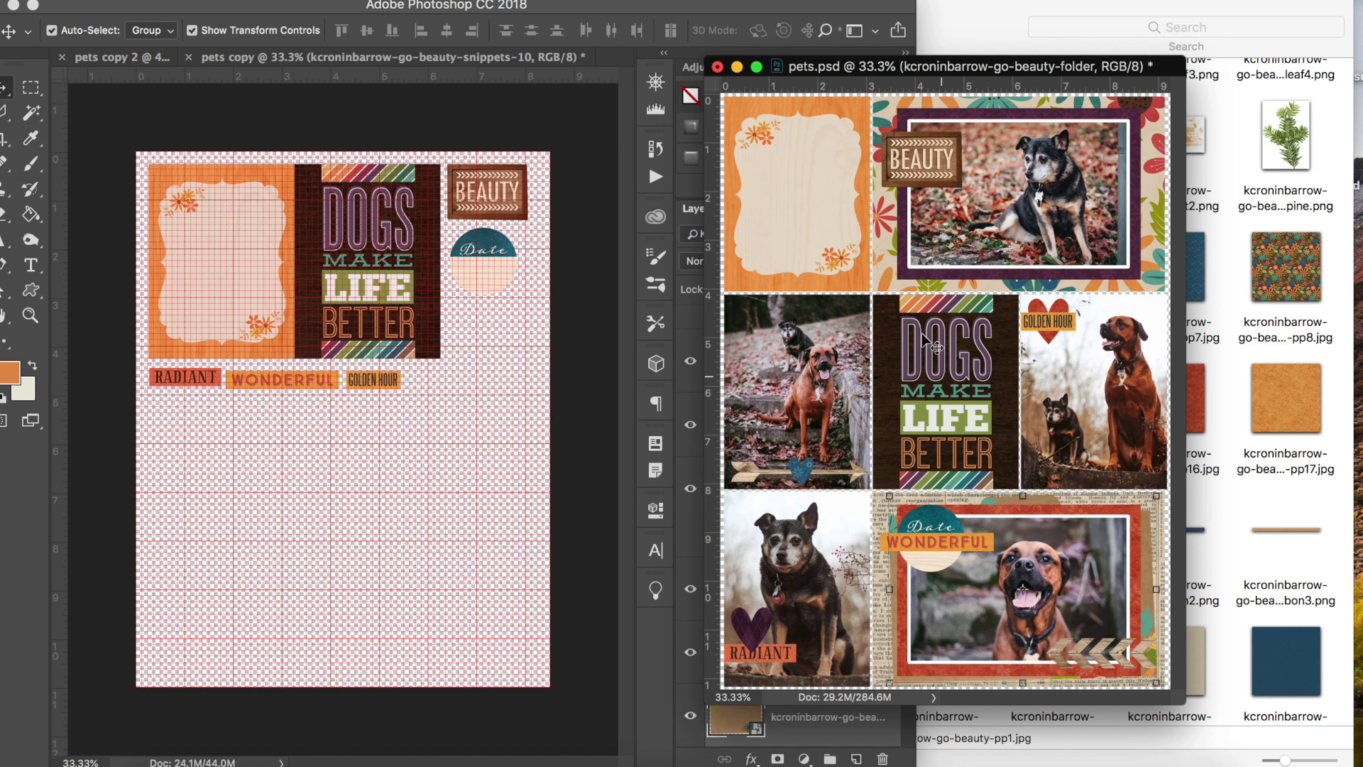
left_click_drag(855, 66, 1066, 55)
- Copy the kraft folder into pets copy, place it beneath the word strips, and hide the grid
left_click_drag(856, 717, 340, 497)
key("Return")
left_click(460, 424)
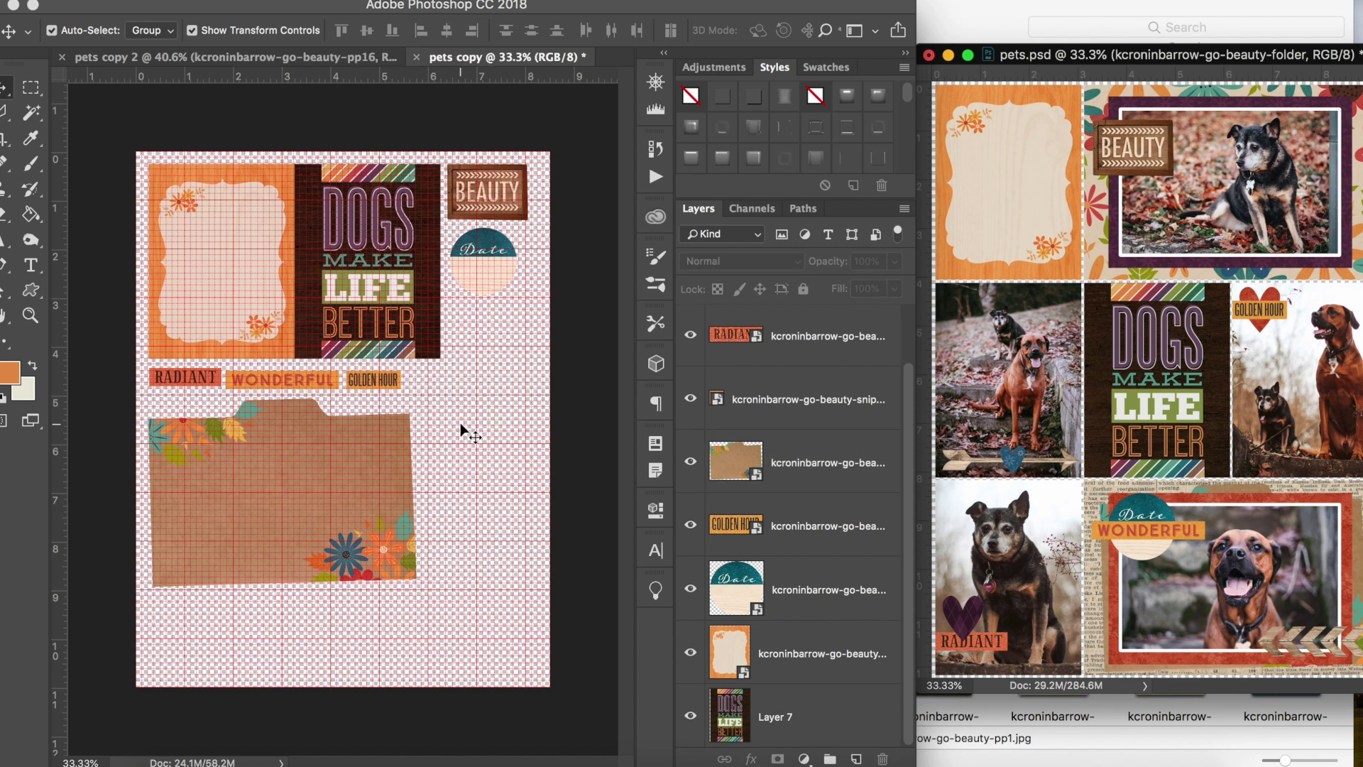
key("super+apostrophe")
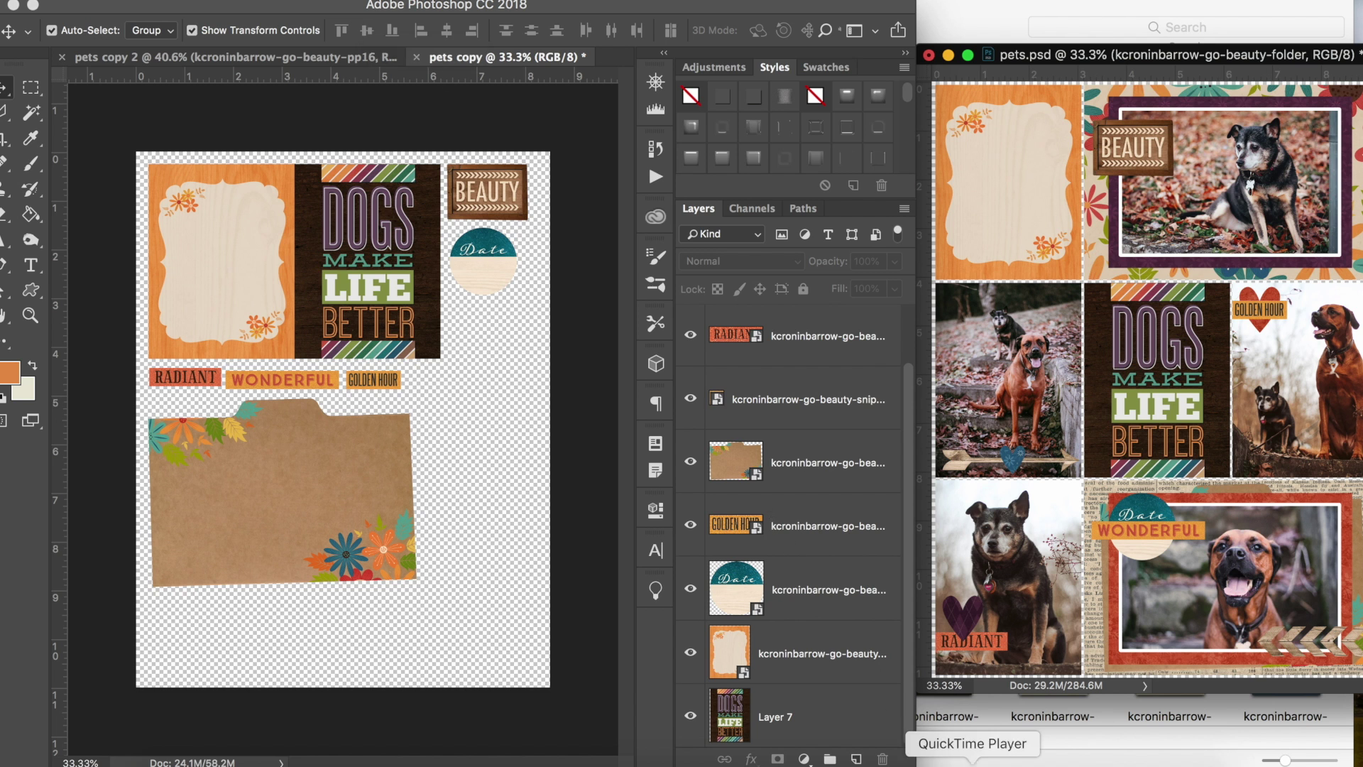
right_click(973, 761)
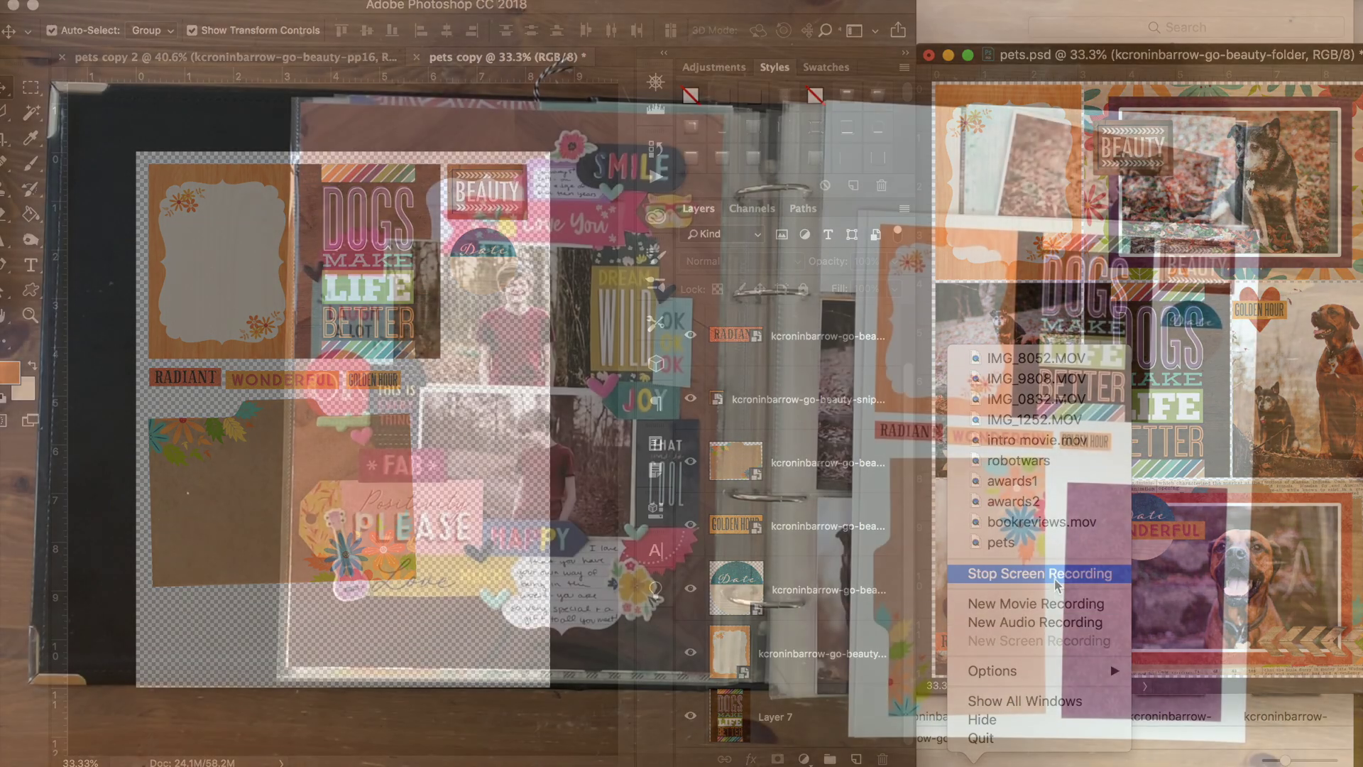